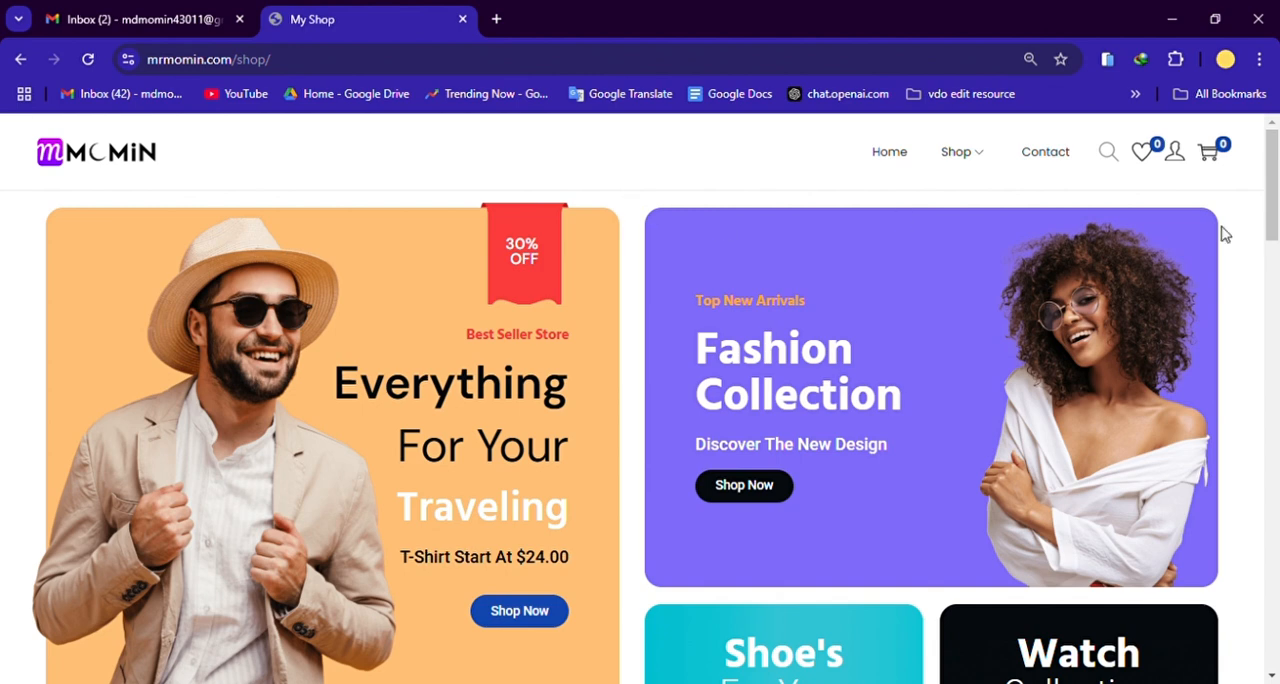
# Step: Look over the shop's home page from the promotional banners down to the footer and back
pyautogui.moveTo(1273, 228); pyautogui.dragTo(1273, 622)
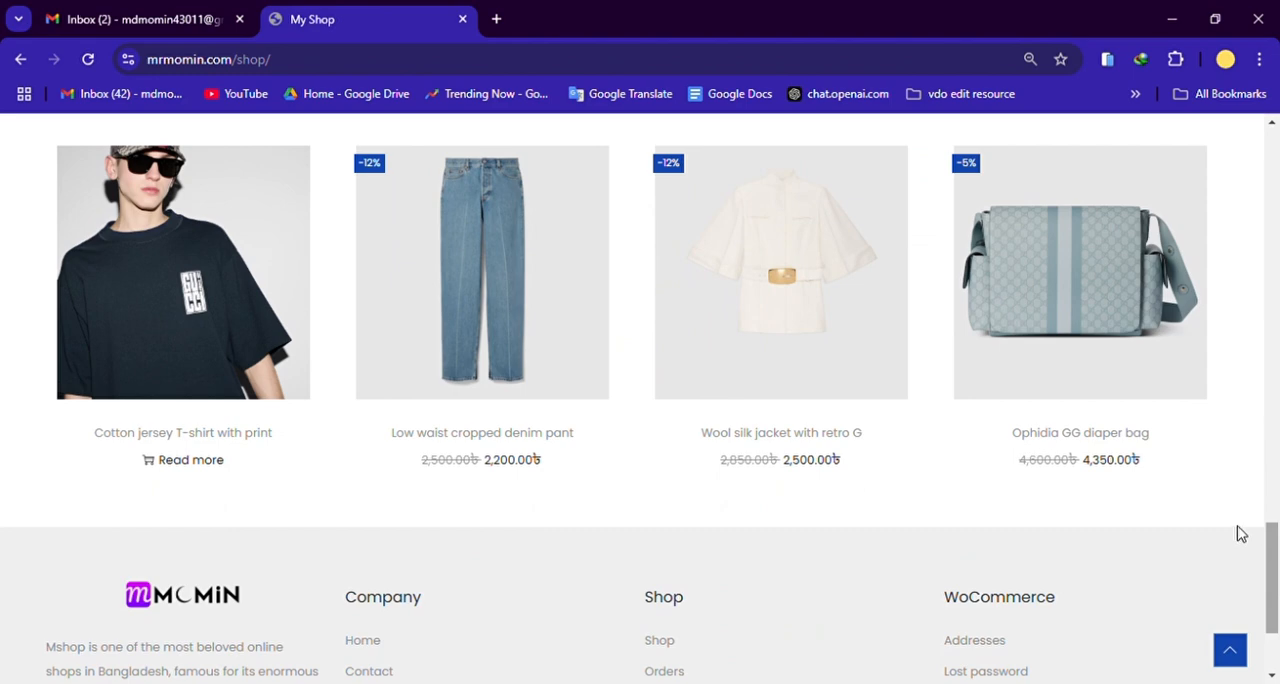
pyautogui.scroll(-1, 1276, 550)
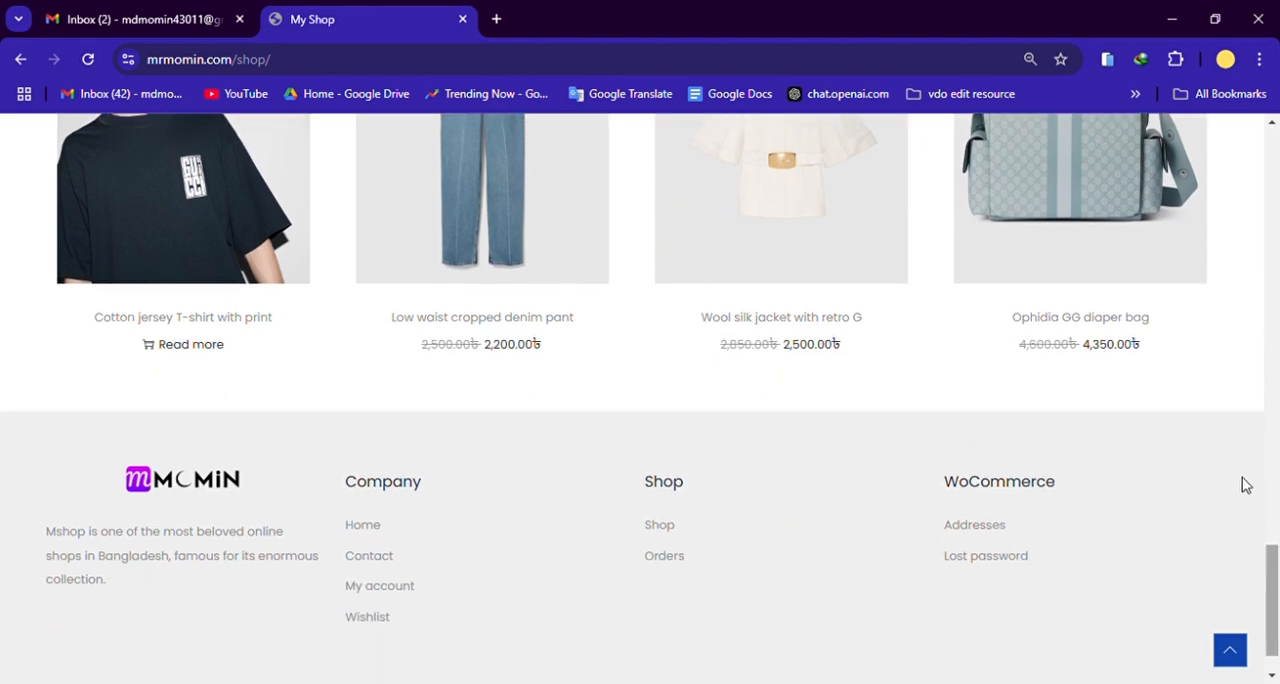
pyautogui.scroll(3, 1245, 485)
pyautogui.scroll(5, 1247, 485)
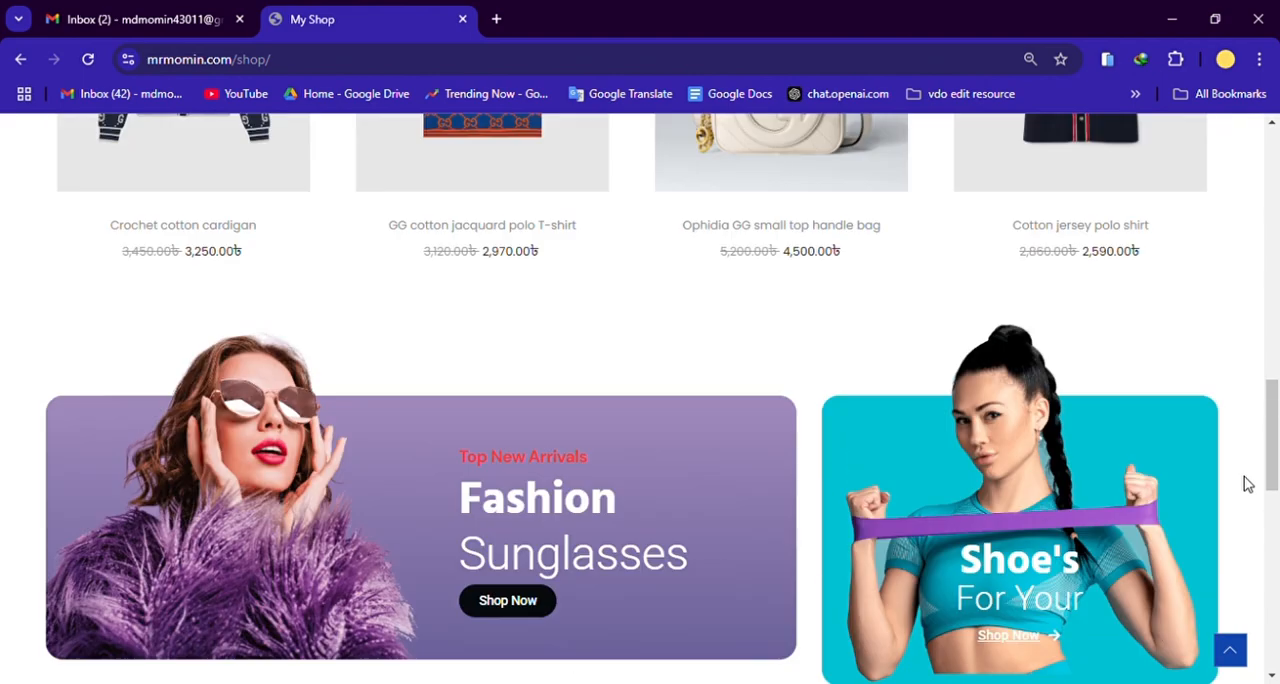
pyautogui.scroll(10, 1247, 485)
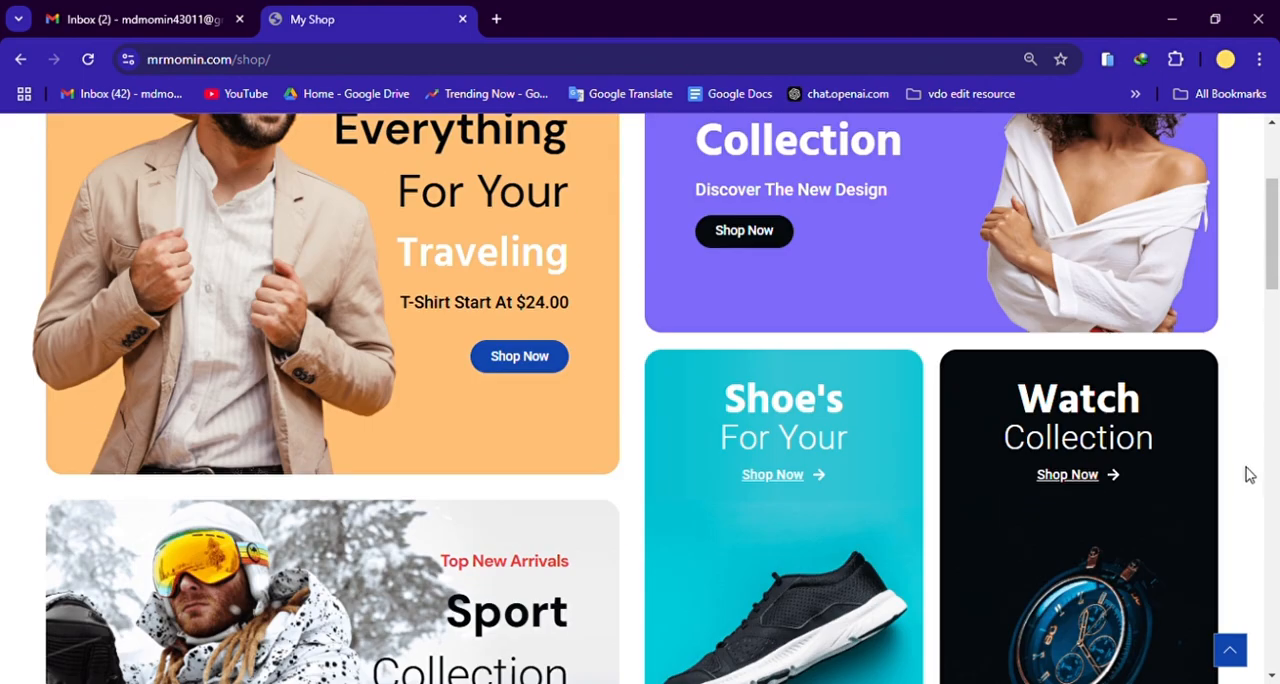
pyautogui.scroll(2, 1262, 466)
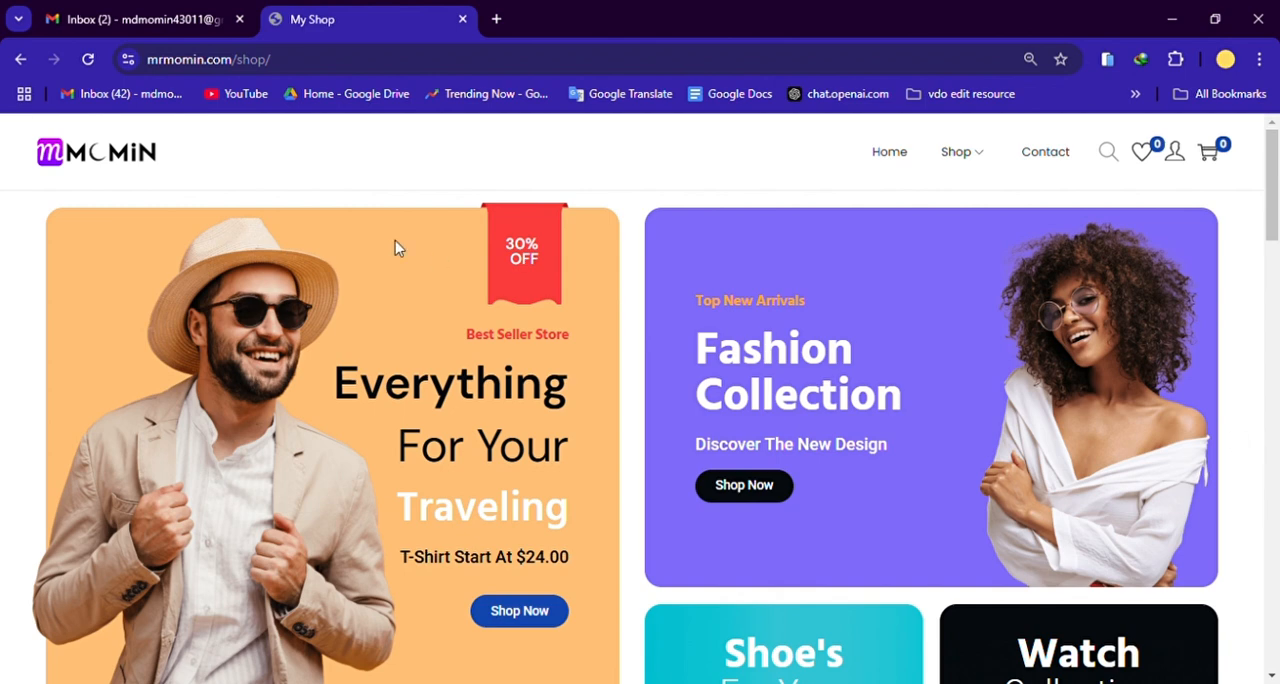
pyautogui.scroll(-2, 766, 400)
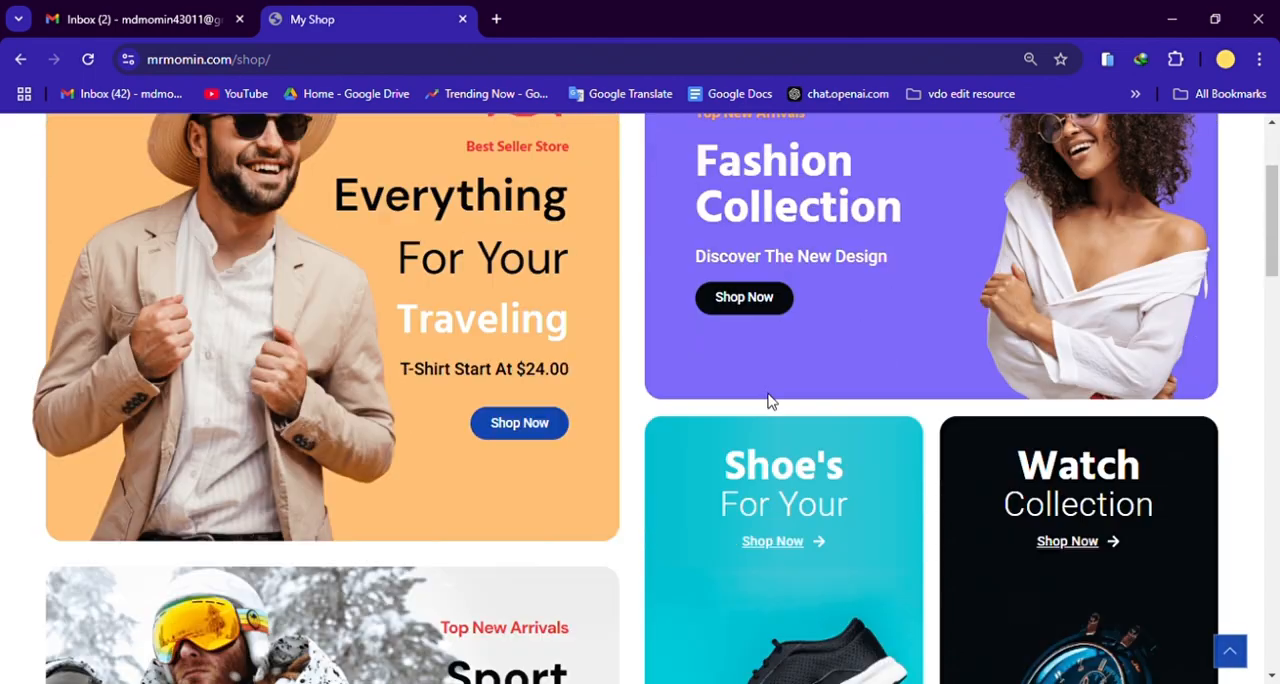
pyautogui.scroll(2, 630, 445)
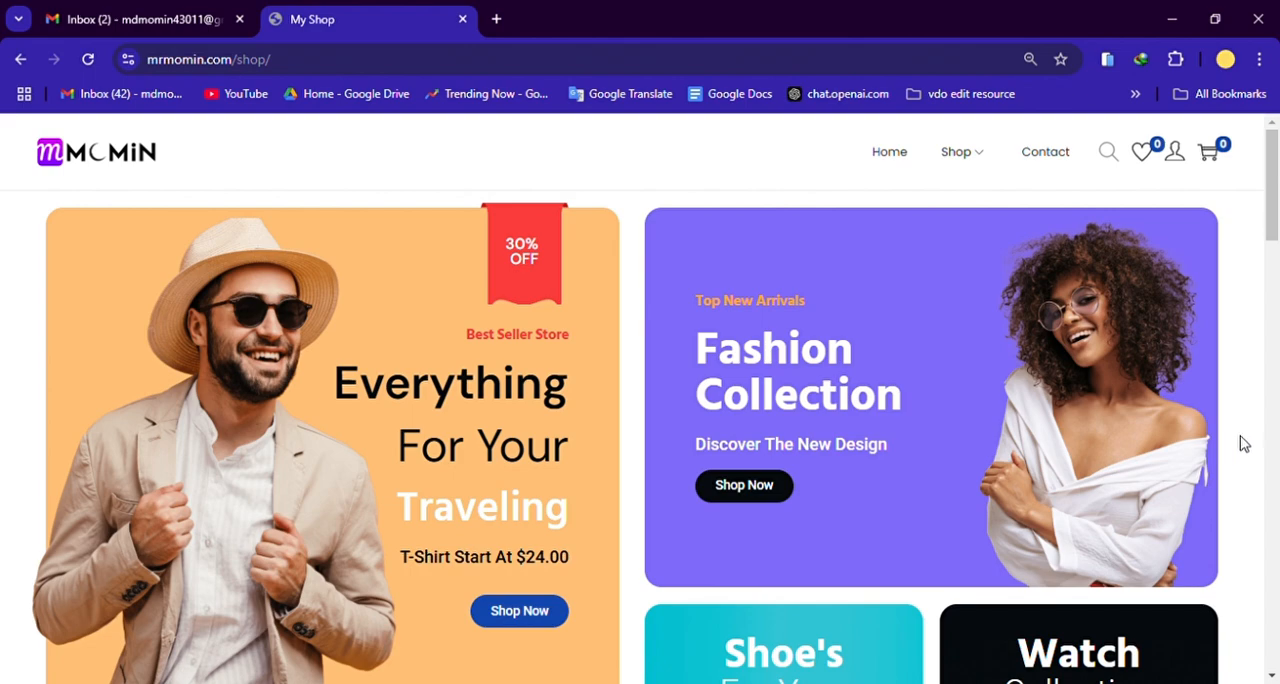
# Step: Examine the home page's Featured Products, sunglasses and shoe banners, Best Sellers and footer, then return to the page start
pyautogui.scroll(-5, 1236, 444)
pyautogui.scroll(-5, 1240, 442)
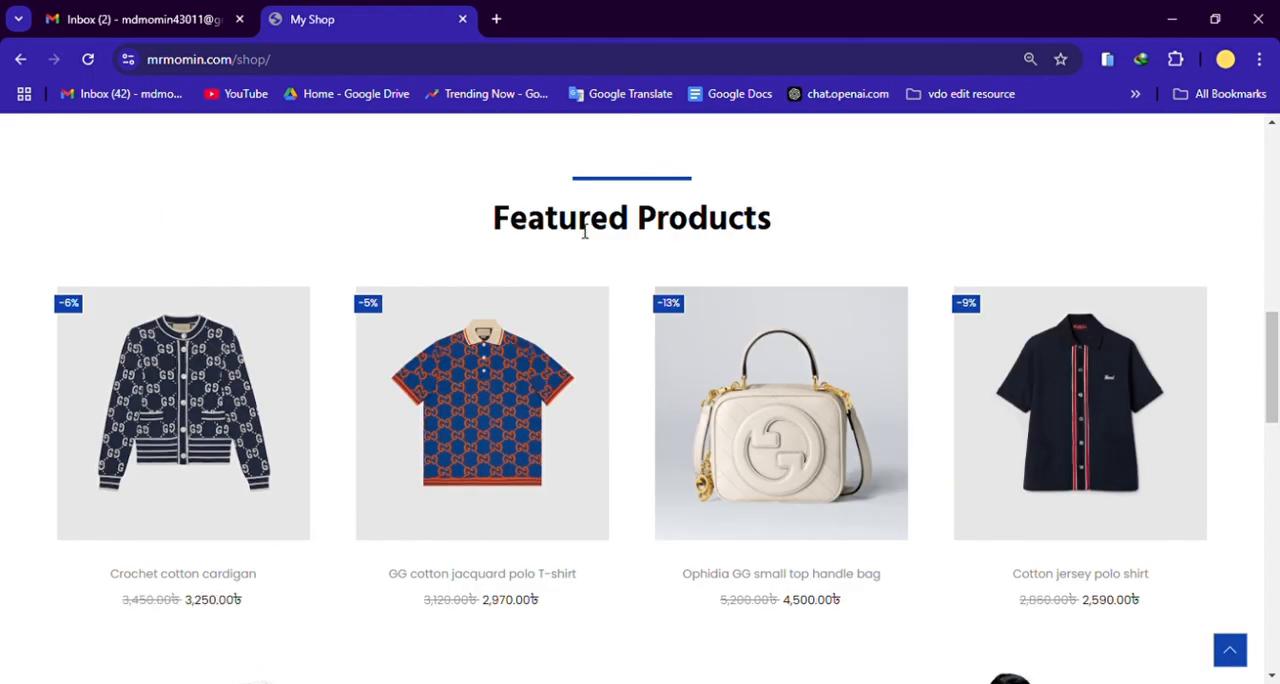
pyautogui.scroll(1, 212, 523)
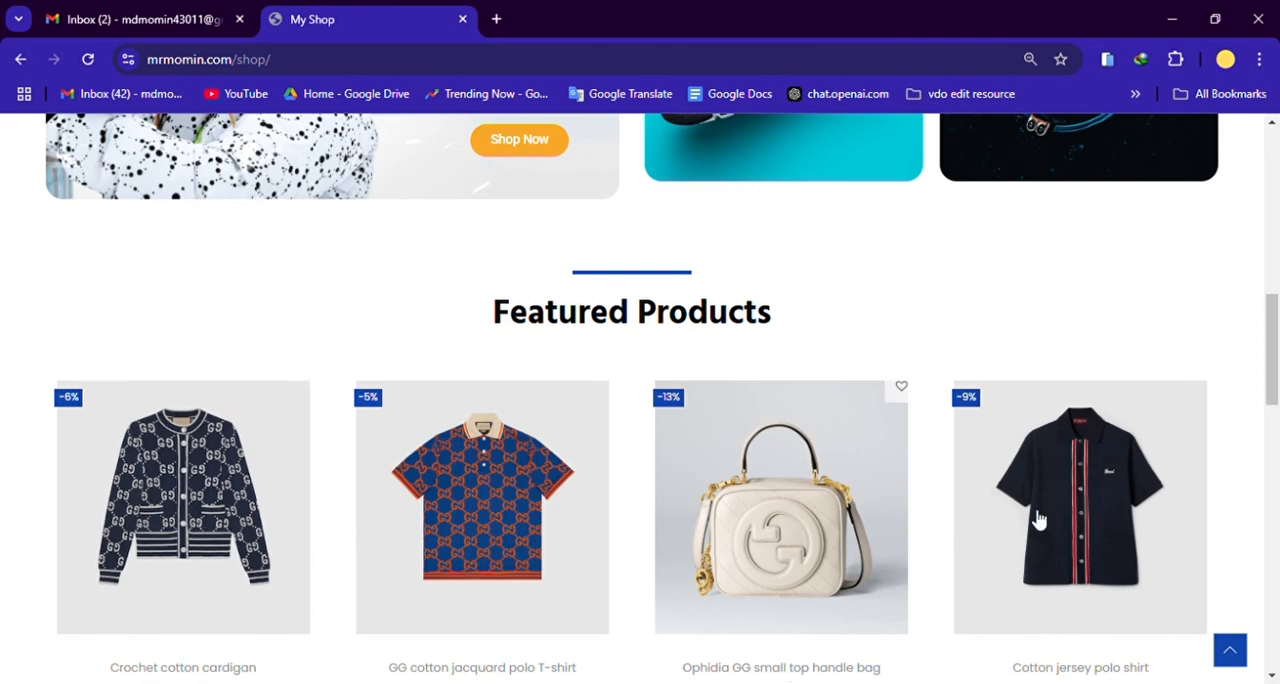
pyautogui.scroll(-5, 1258, 529)
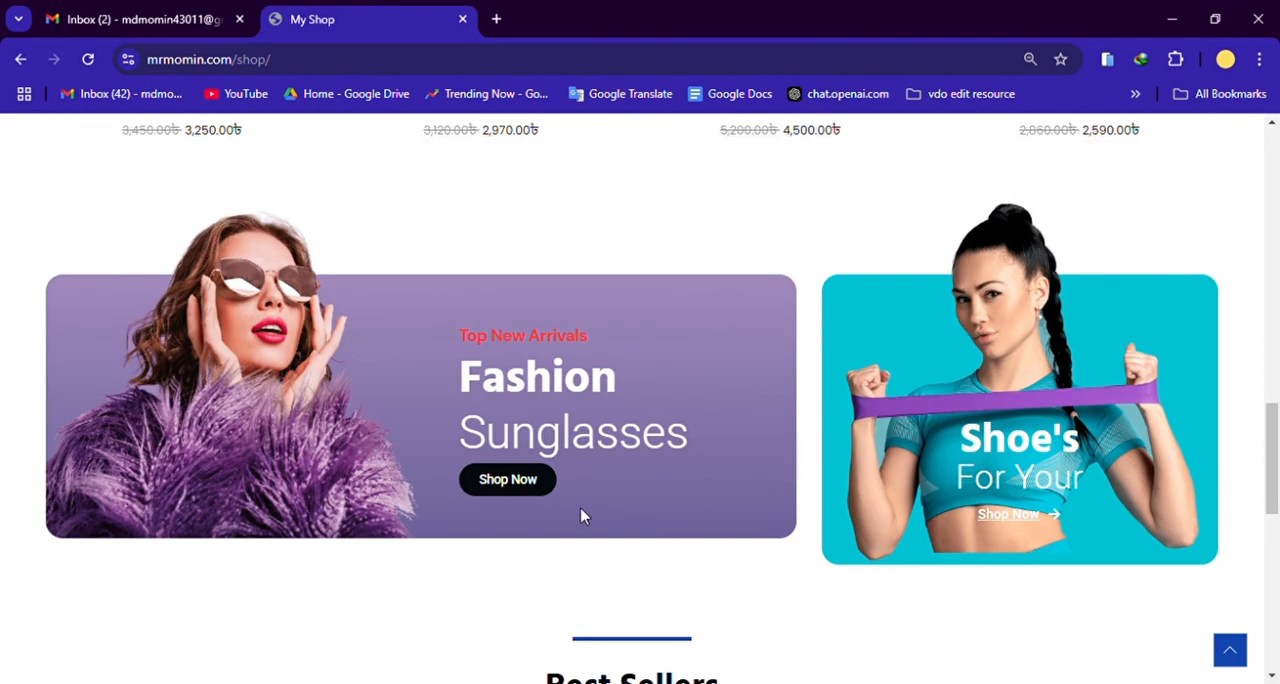
pyautogui.scroll(-2, 457, 521)
pyautogui.scroll(2, 340, 428)
pyautogui.scroll(-3, 1237, 455)
pyautogui.scroll(-2, 507, 460)
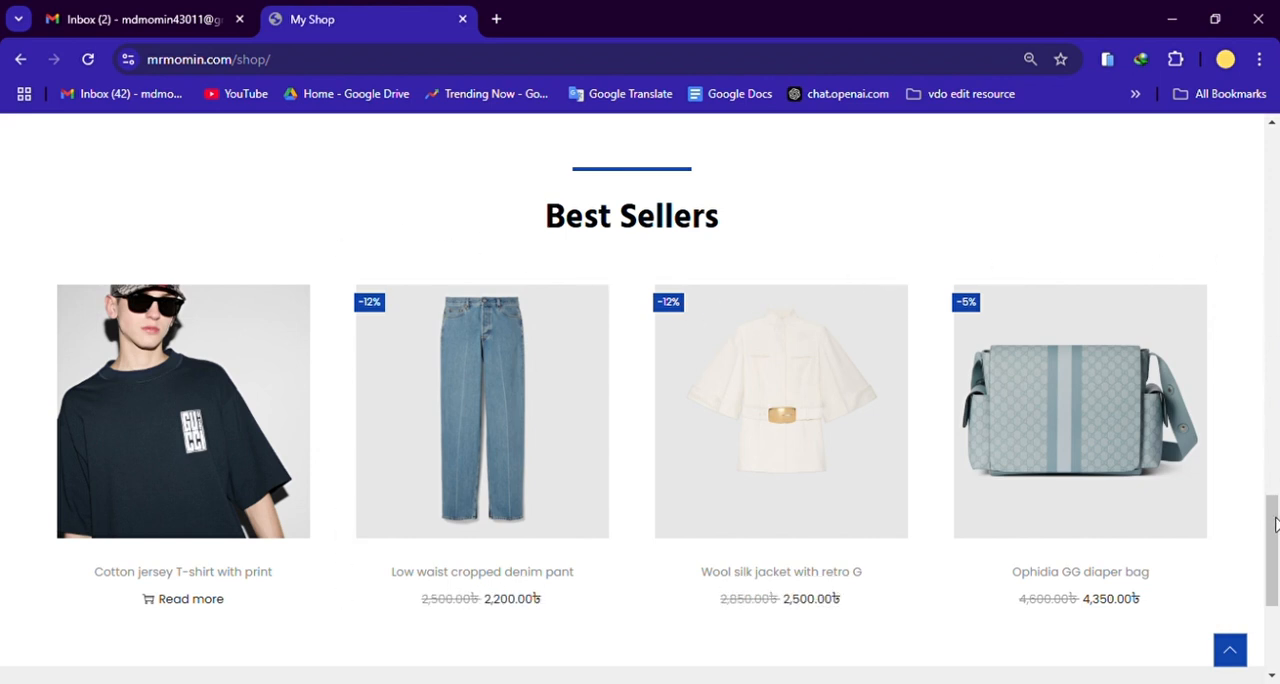
pyautogui.moveTo(1275, 524); pyautogui.dragTo(1270, 586)
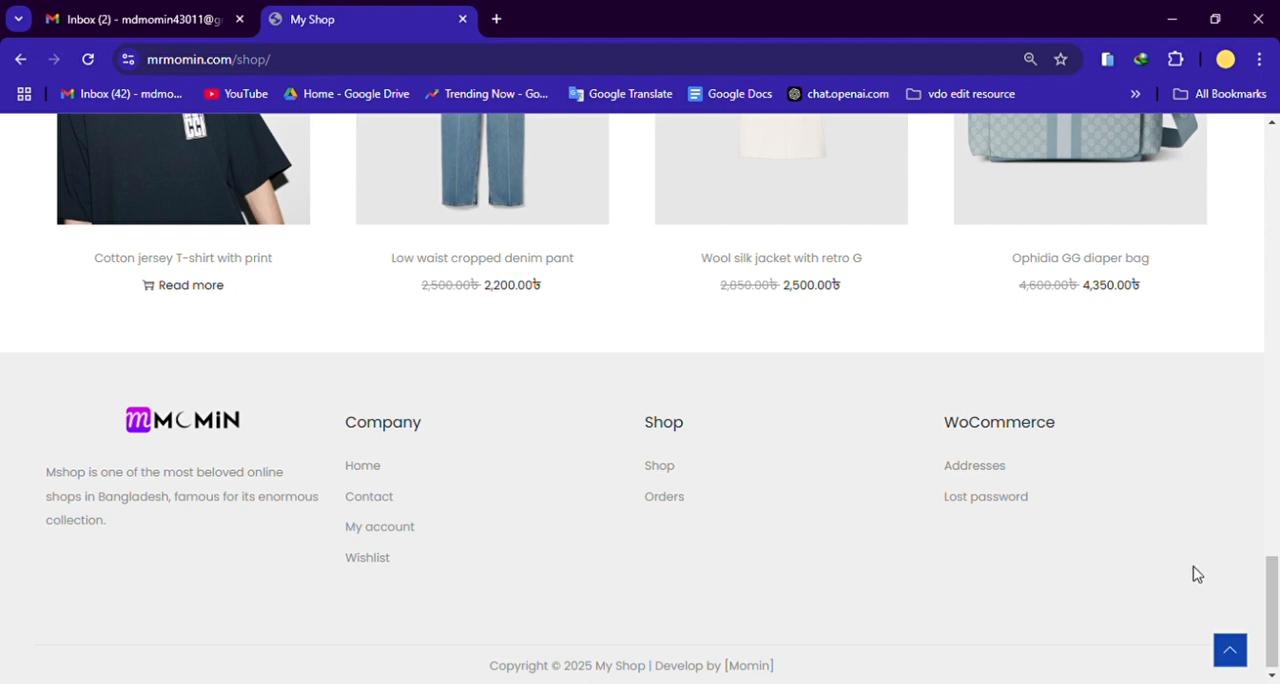
pyautogui.click(1240, 645)
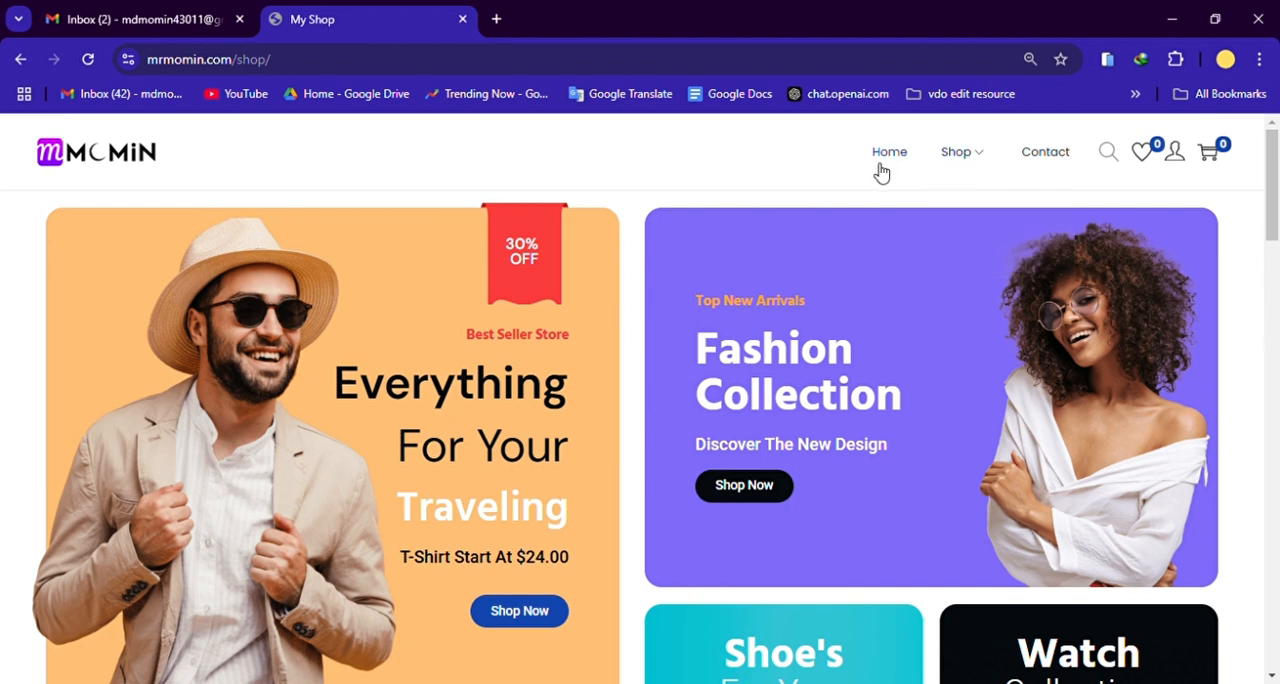
# Step: Open the Shop page and look through its full product list
pyautogui.moveTo(990, 167)
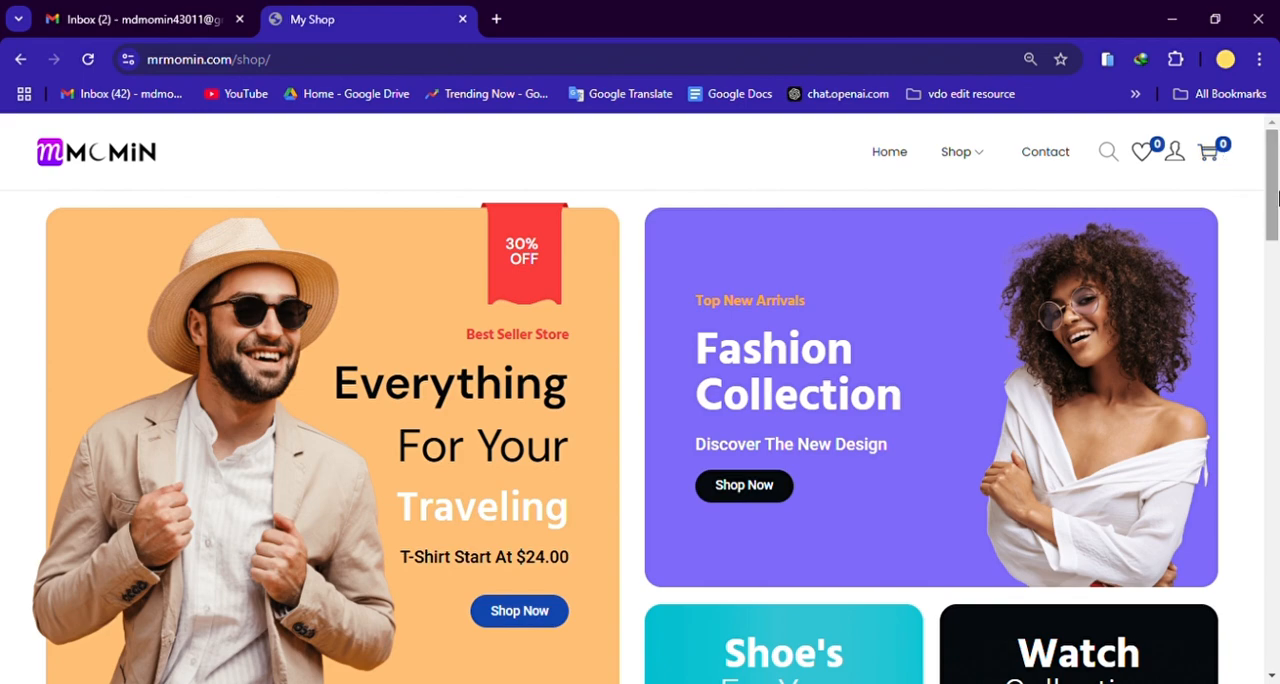
pyautogui.scroll(-4, 606, 426)
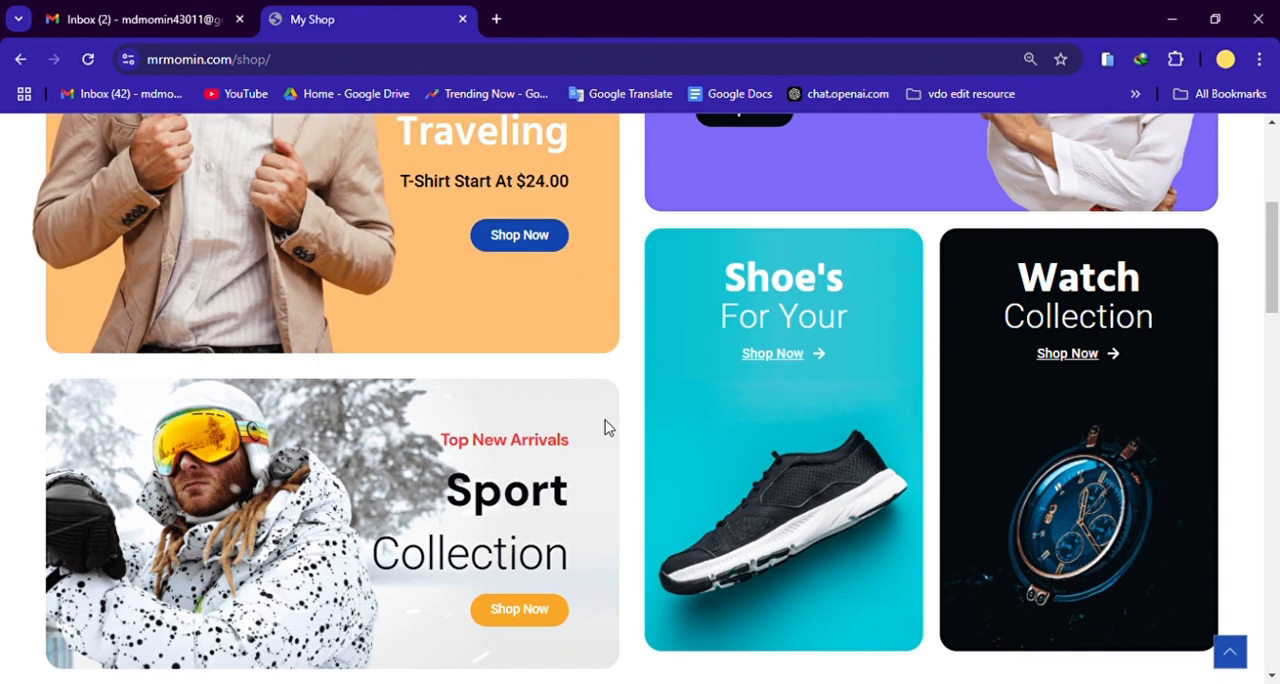
pyautogui.scroll(4, 620, 430)
pyautogui.click(1036, 212)
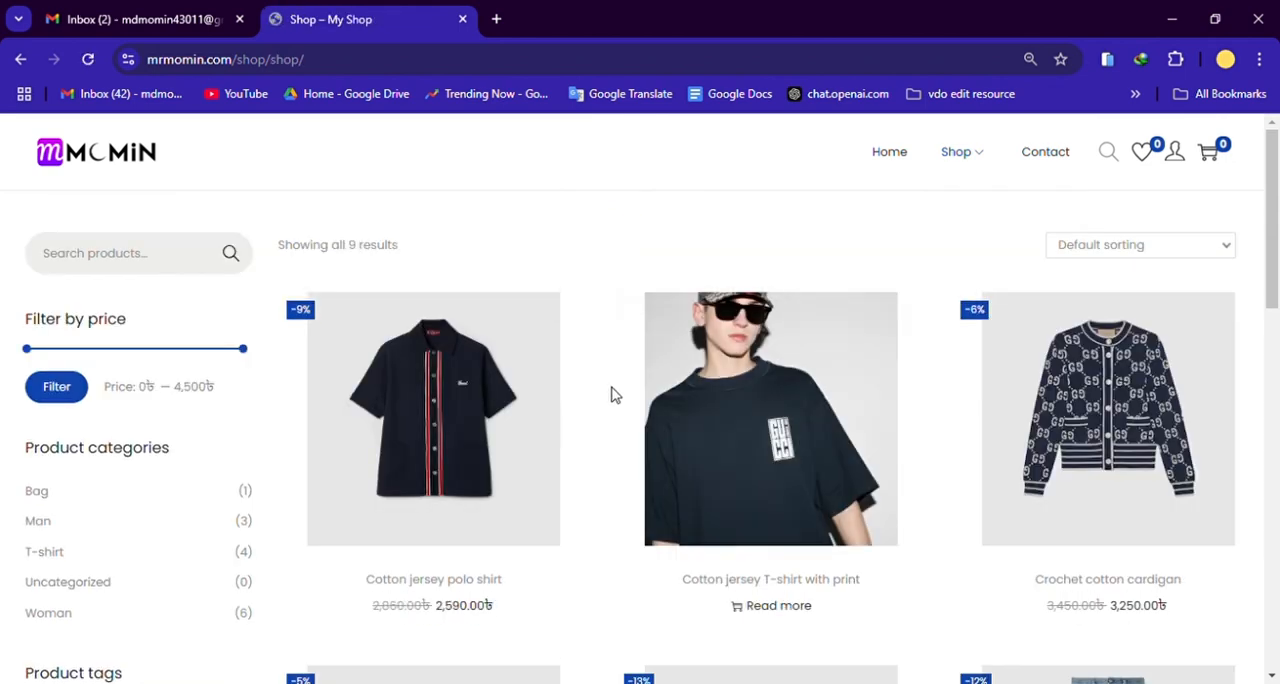
pyautogui.scroll(-3, 1277, 260)
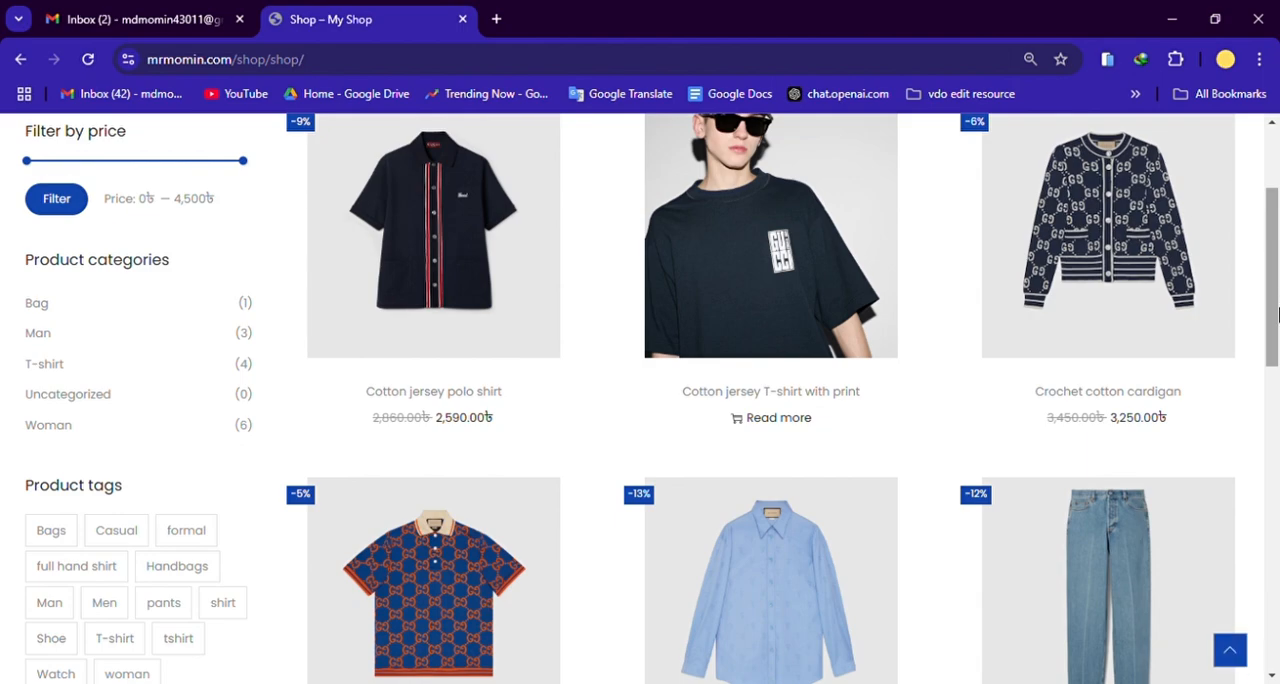
pyautogui.scroll(3, 1277, 260)
pyautogui.scroll(-3, 1277, 300)
pyautogui.scroll(-8, 1277, 323)
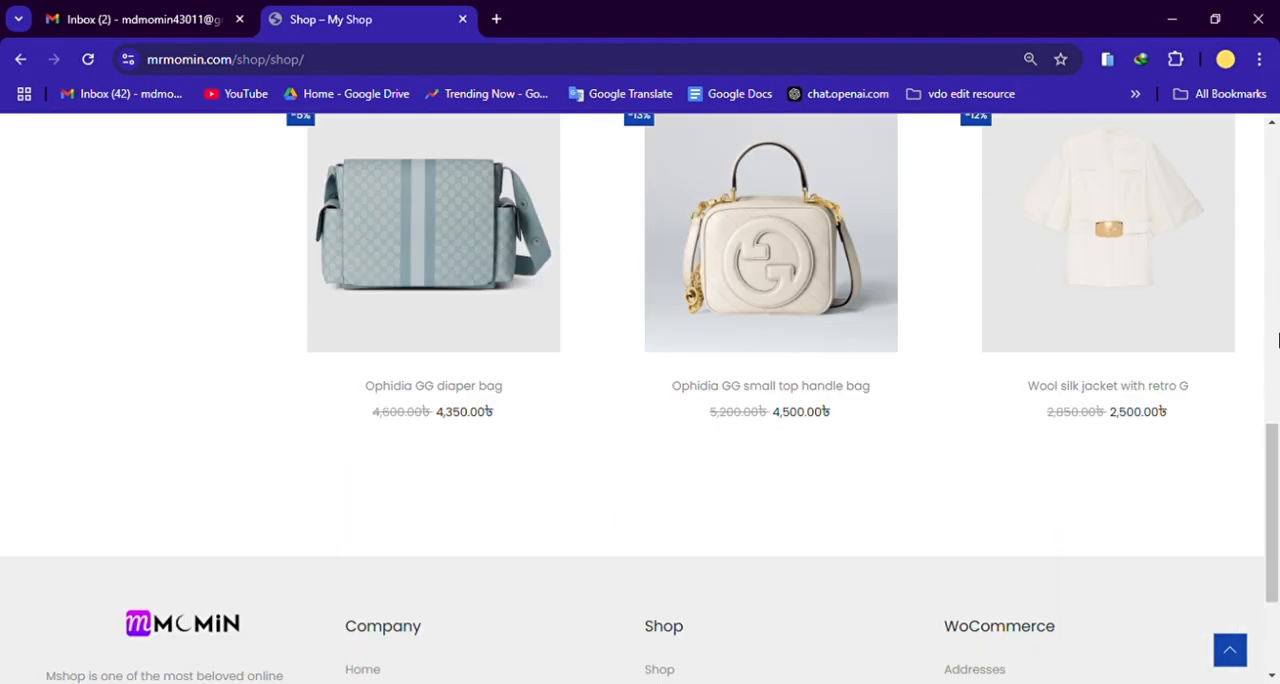
pyautogui.scroll(4, 1277, 343)
pyautogui.scroll(6, 1277, 343)
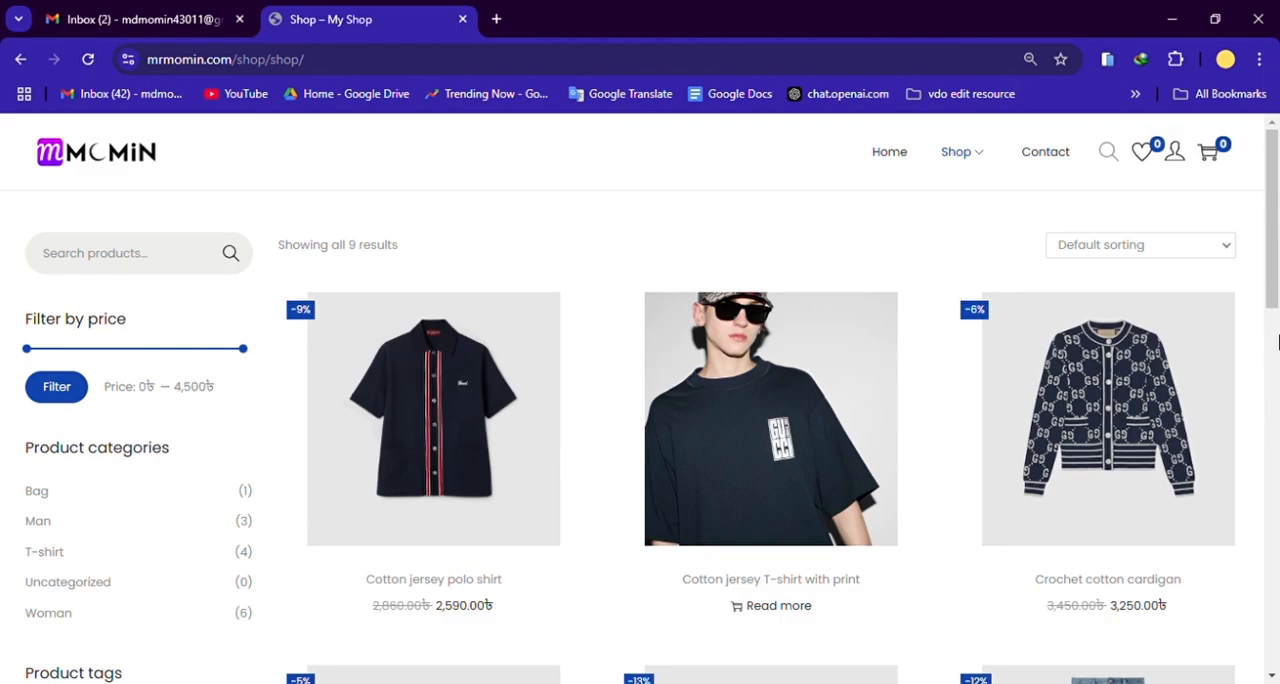
# Step: Open the Man category of the shop and look through its products
pyautogui.moveTo(966, 157)
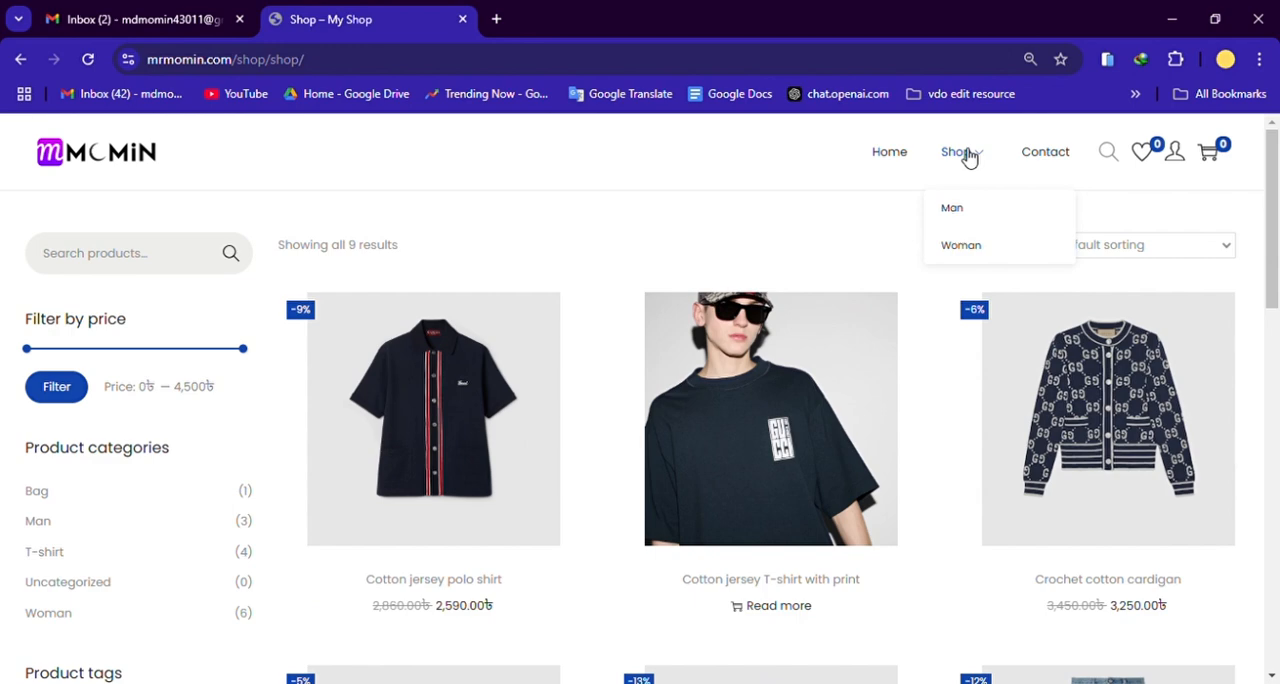
pyautogui.click(968, 218)
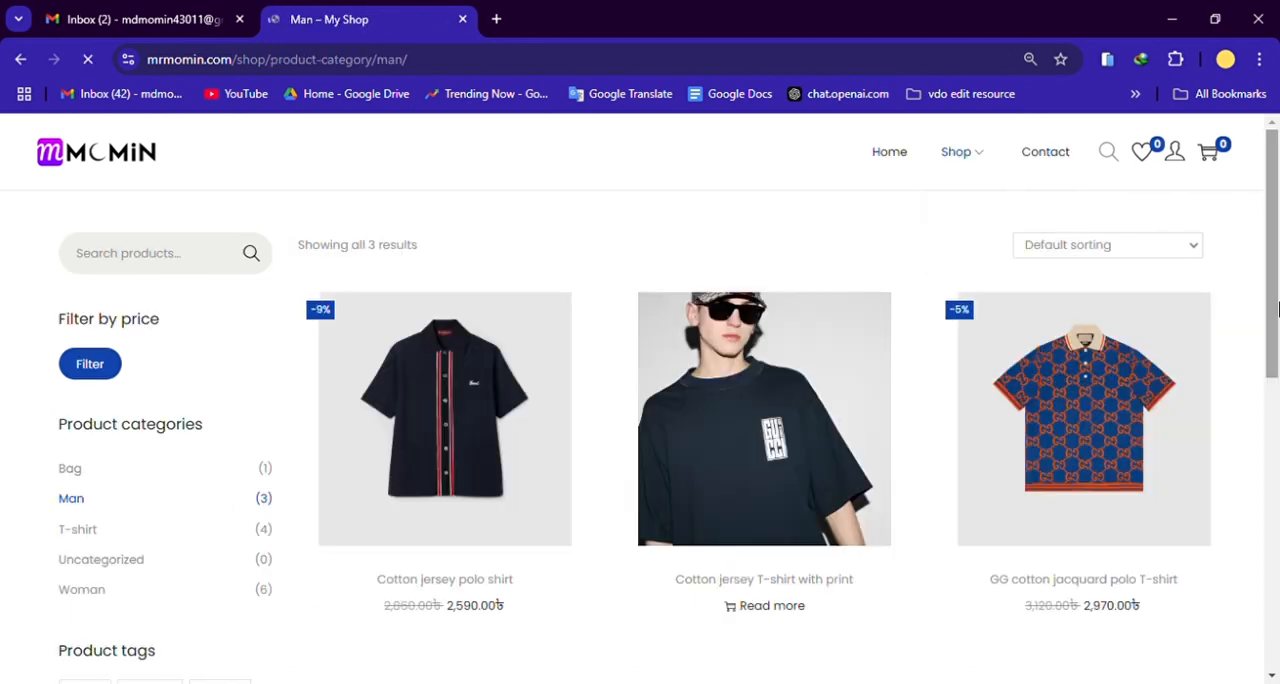
pyautogui.scroll(-3, 1275, 310)
pyautogui.scroll(3, 1277, 330)
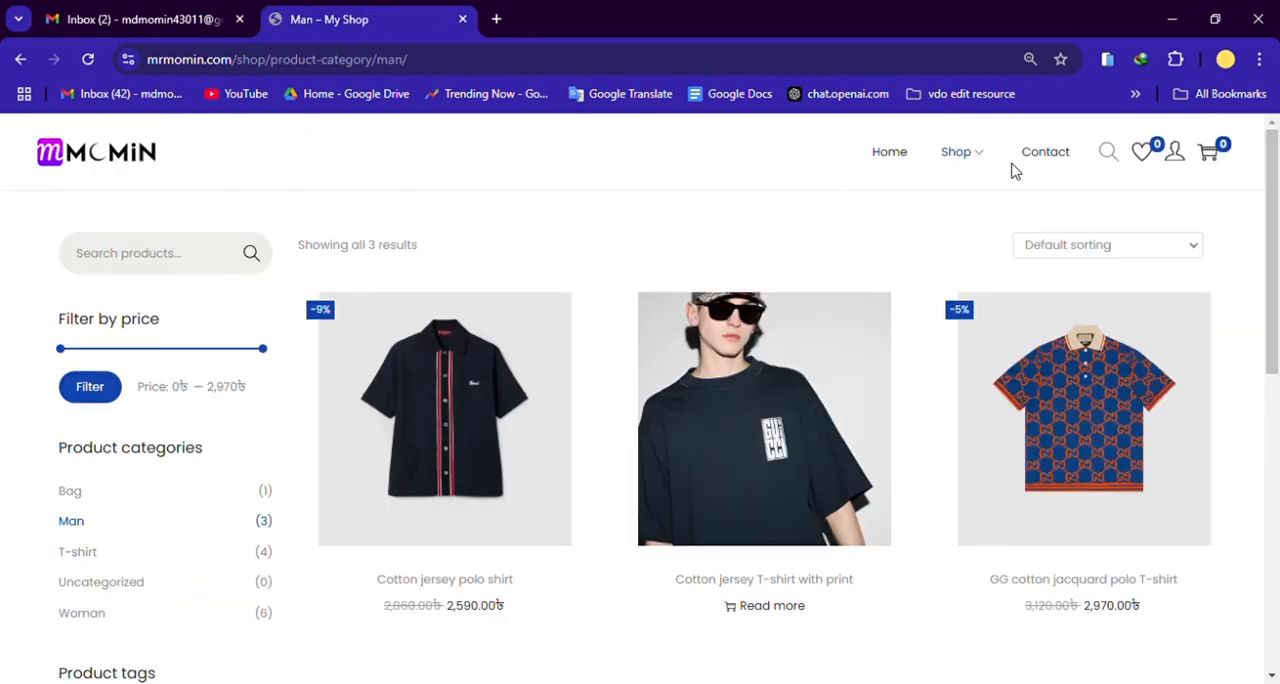
# Step: Open the Woman category of the shop and look through its products
pyautogui.moveTo(983, 188)
pyautogui.click(988, 252)
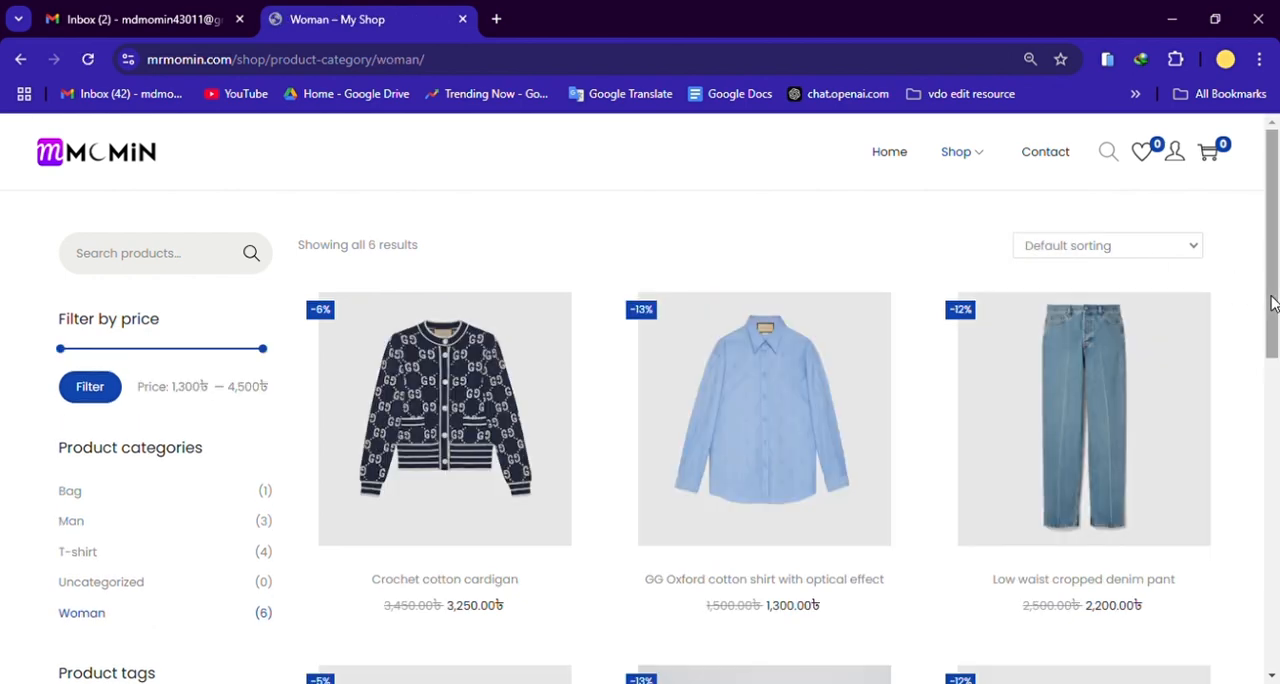
pyautogui.scroll(-4, 1272, 303)
pyautogui.scroll(3, 1277, 348)
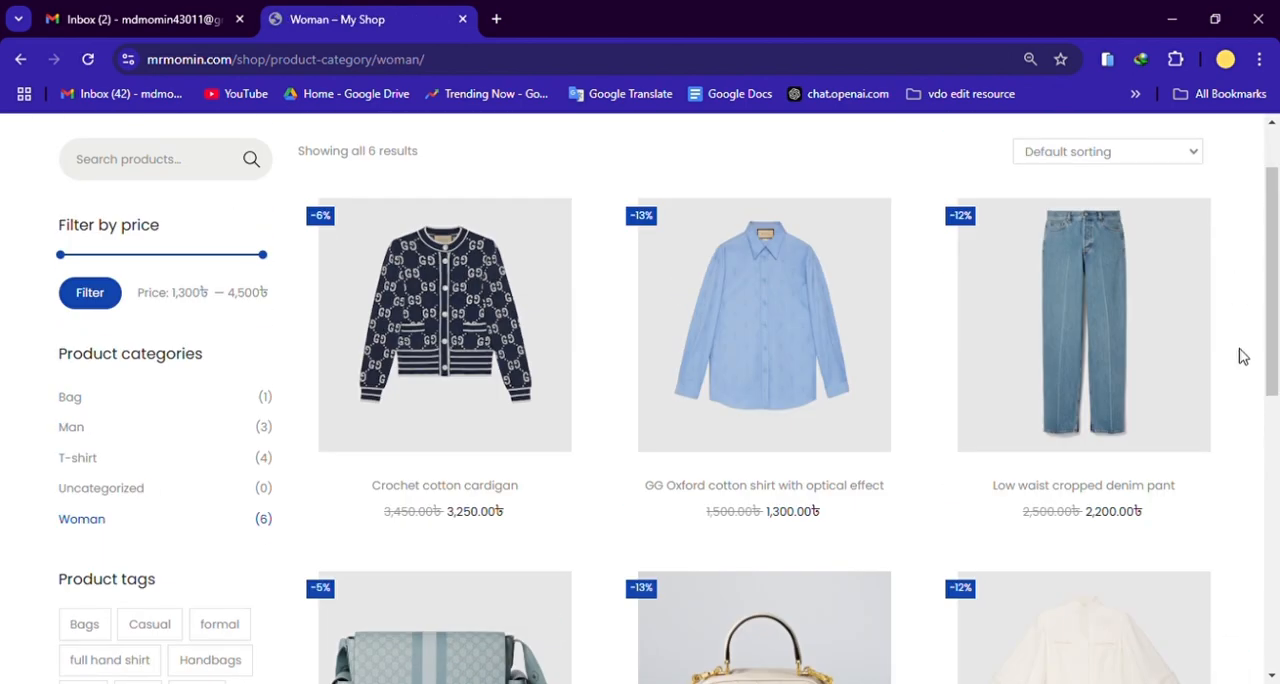
pyautogui.scroll(1, 700, 330)
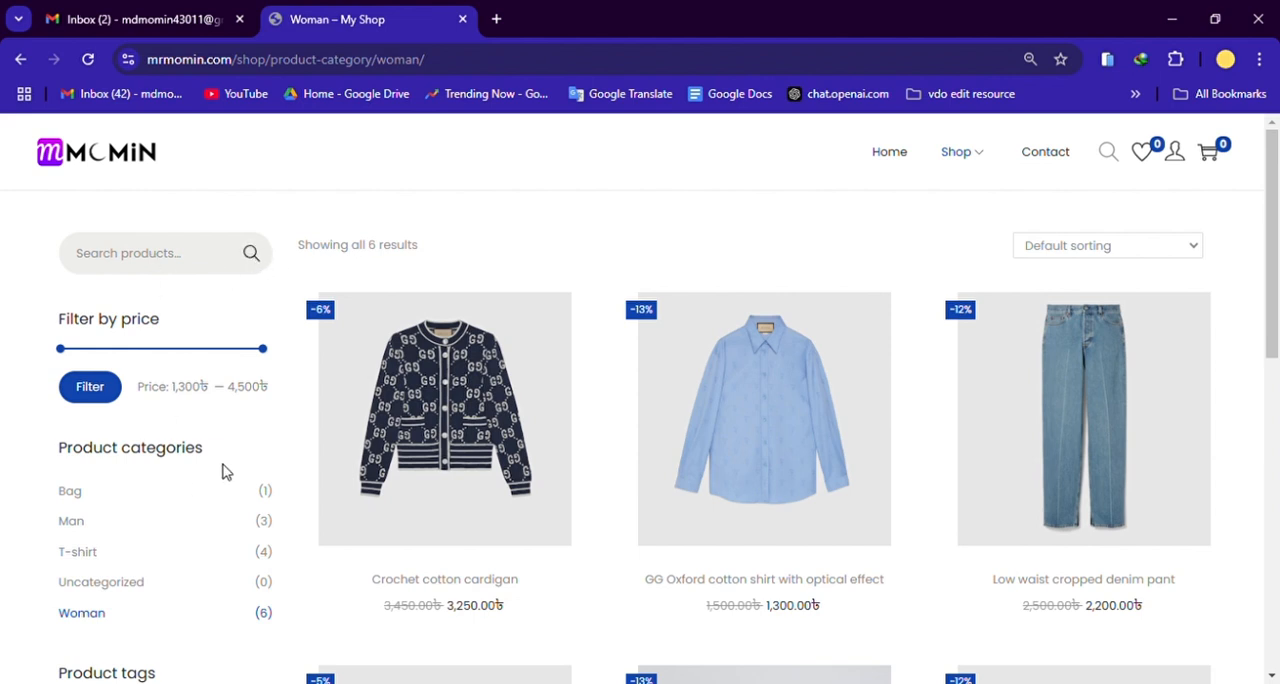
# Step: Filter the Woman category by price from 3,370৳ to 4,500৳
pyautogui.moveTo(61, 349); pyautogui.dragTo(200, 357)
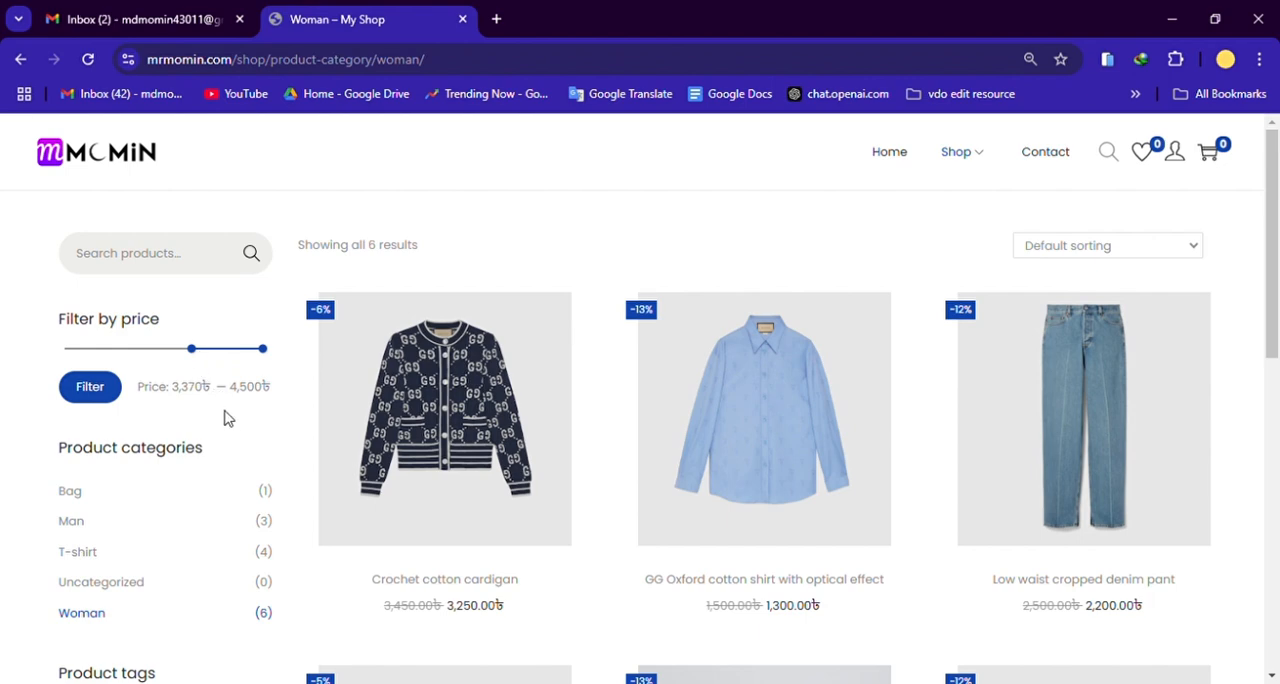
pyautogui.scroll(-2, 228, 418)
pyautogui.scroll(2, 228, 420)
pyautogui.click(110, 396)
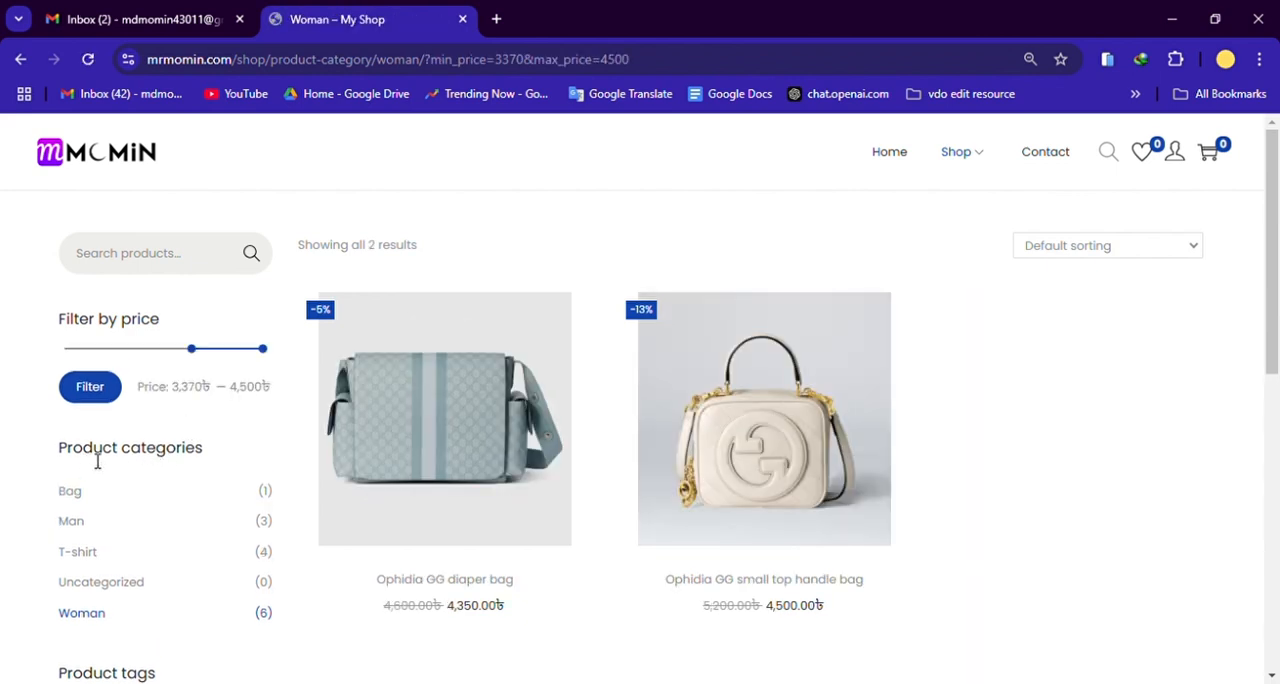
# Step: Review the filtered products together with the product categories and product tags lists
pyautogui.scroll(-1, 155, 468)
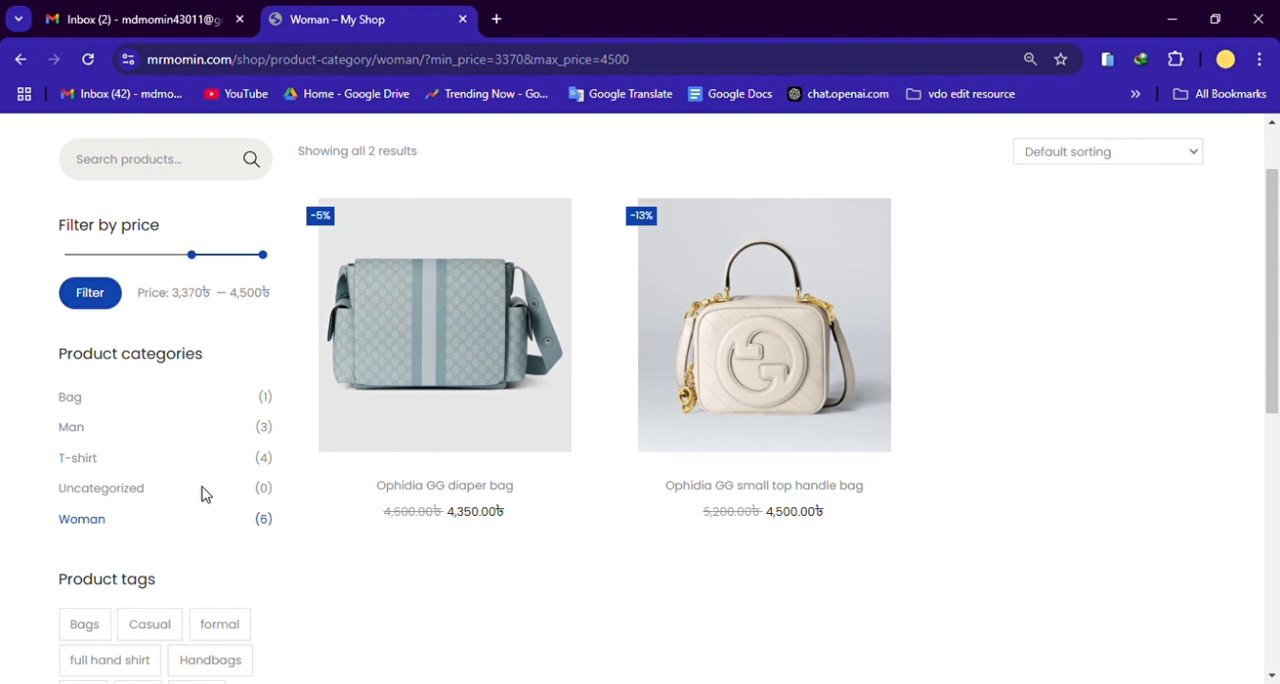
pyautogui.scroll(-2, 203, 493)
pyautogui.scroll(-3, 74, 409)
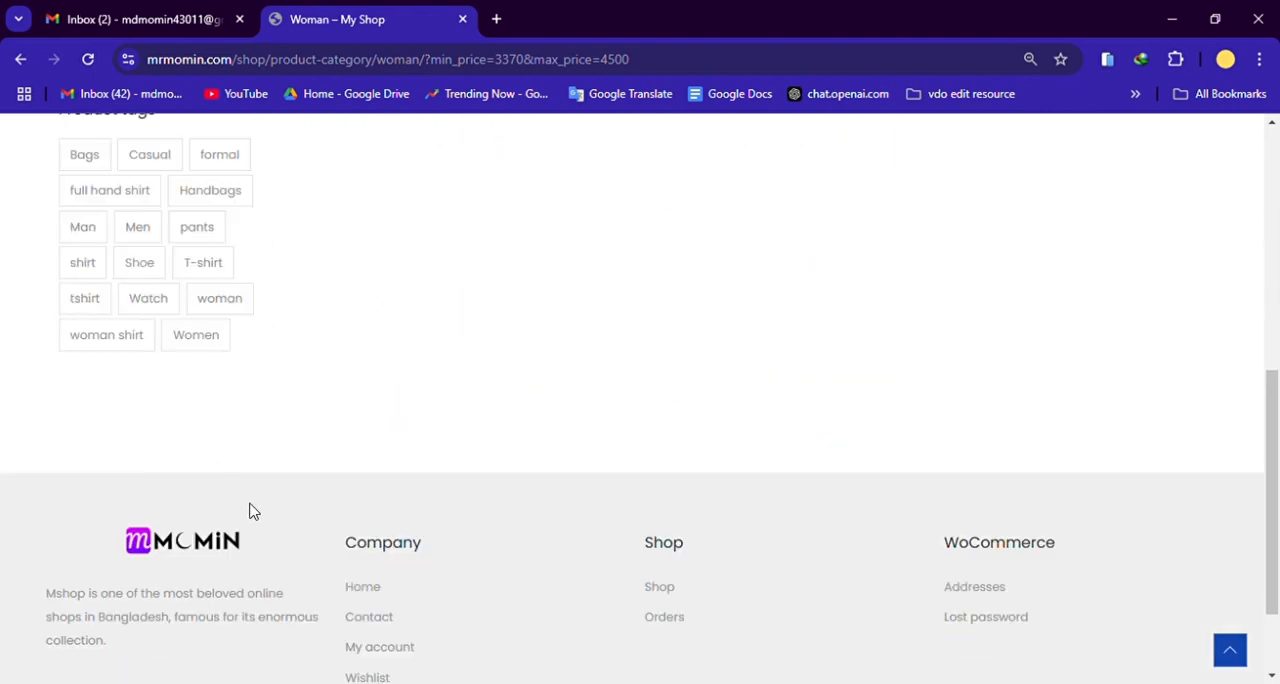
pyautogui.scroll(6, 253, 511)
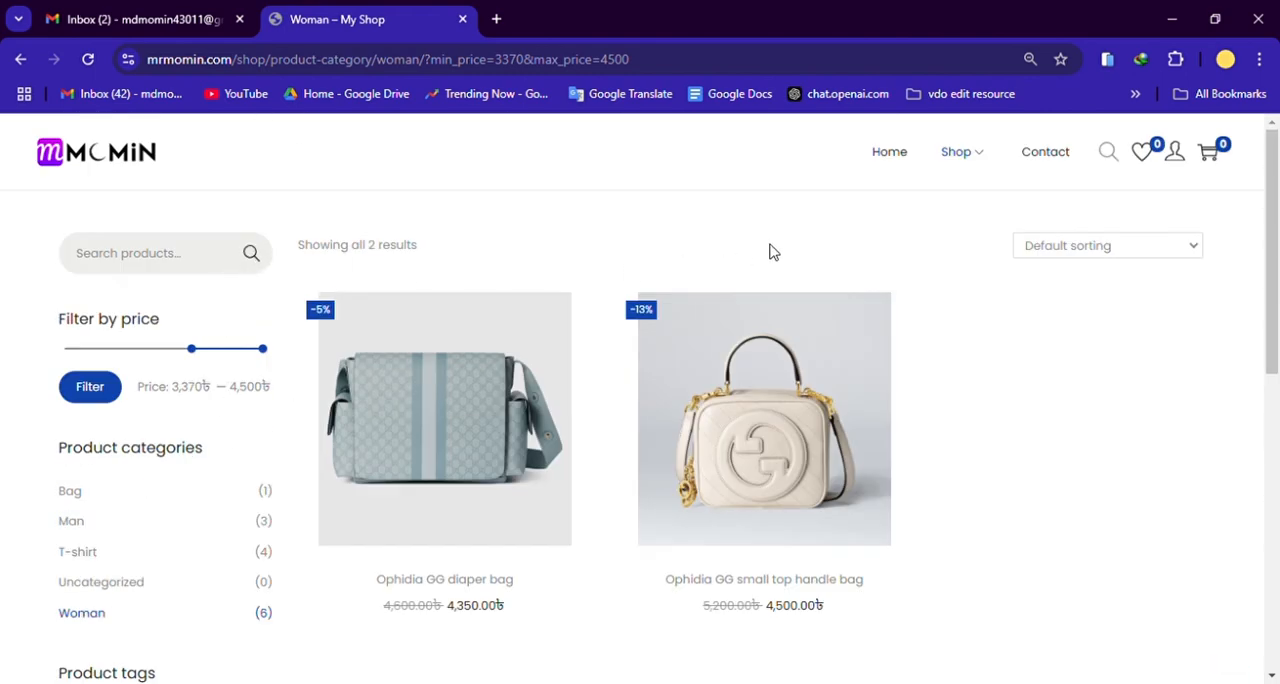
# Step: Open the Contact page and examine its message form, map and contact details
pyautogui.click(1048, 155)
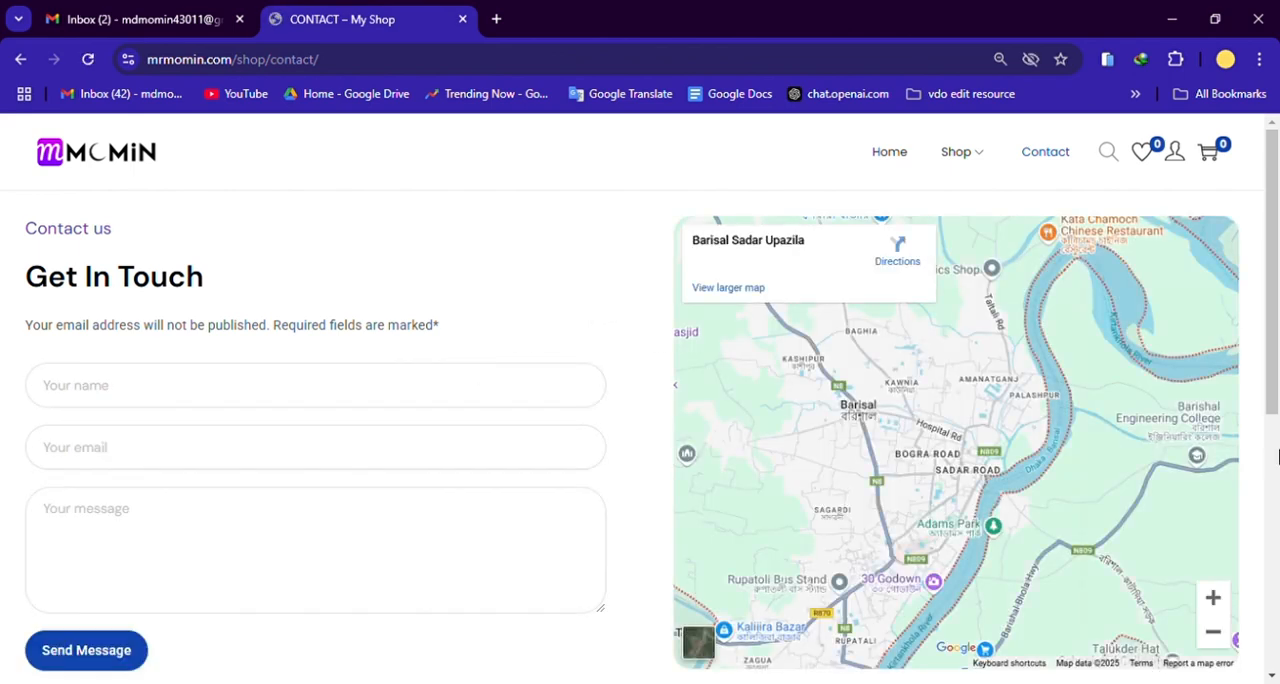
pyautogui.scroll(-1, 1272, 385)
pyautogui.scroll(1, 1272, 385)
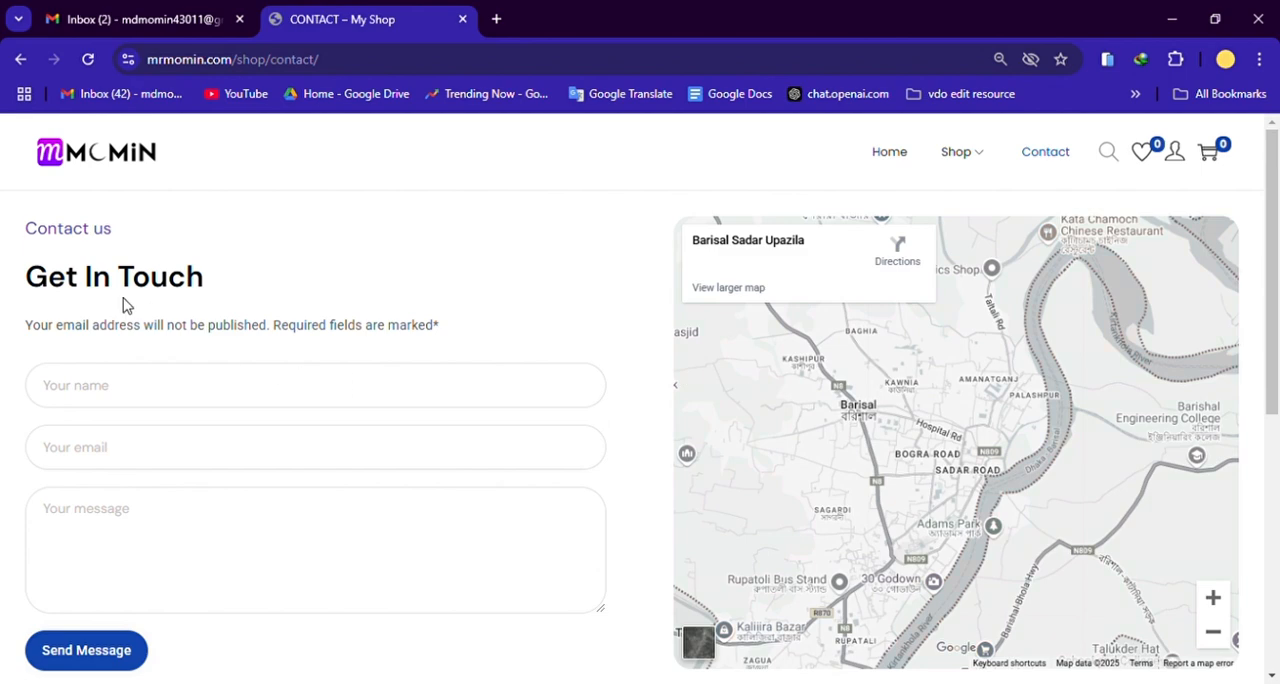
pyautogui.scroll(-1, 120, 303)
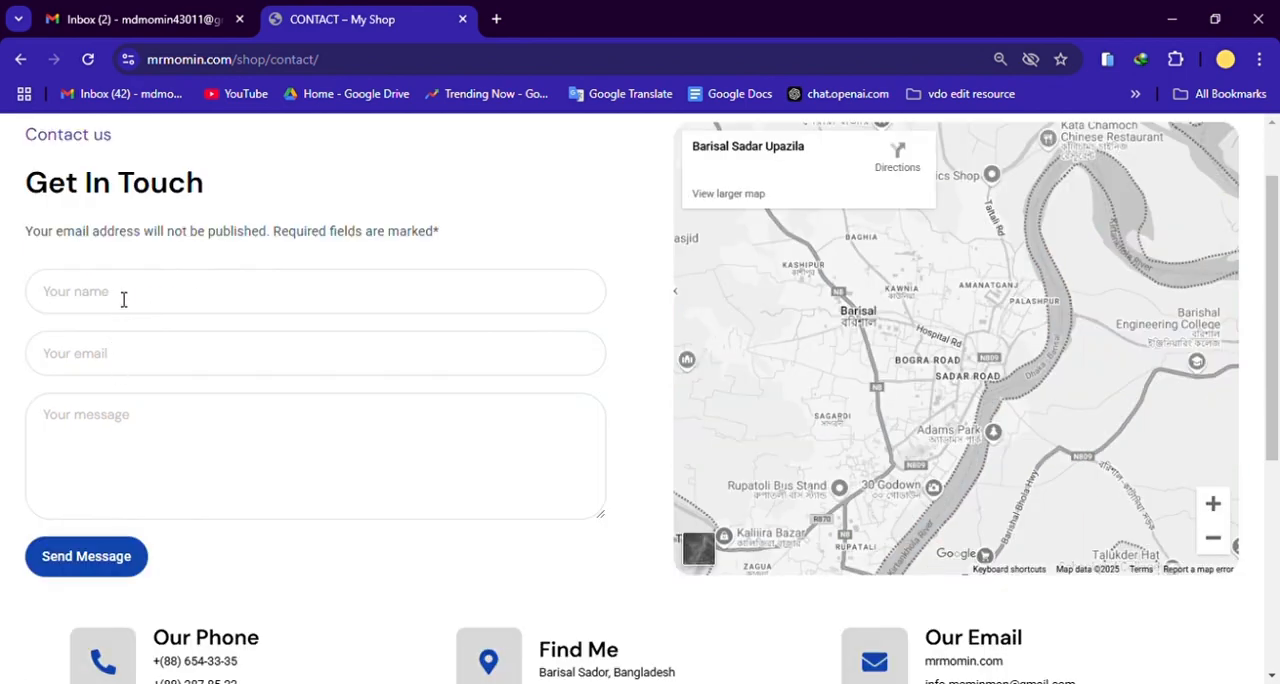
pyautogui.scroll(-1, 90, 438)
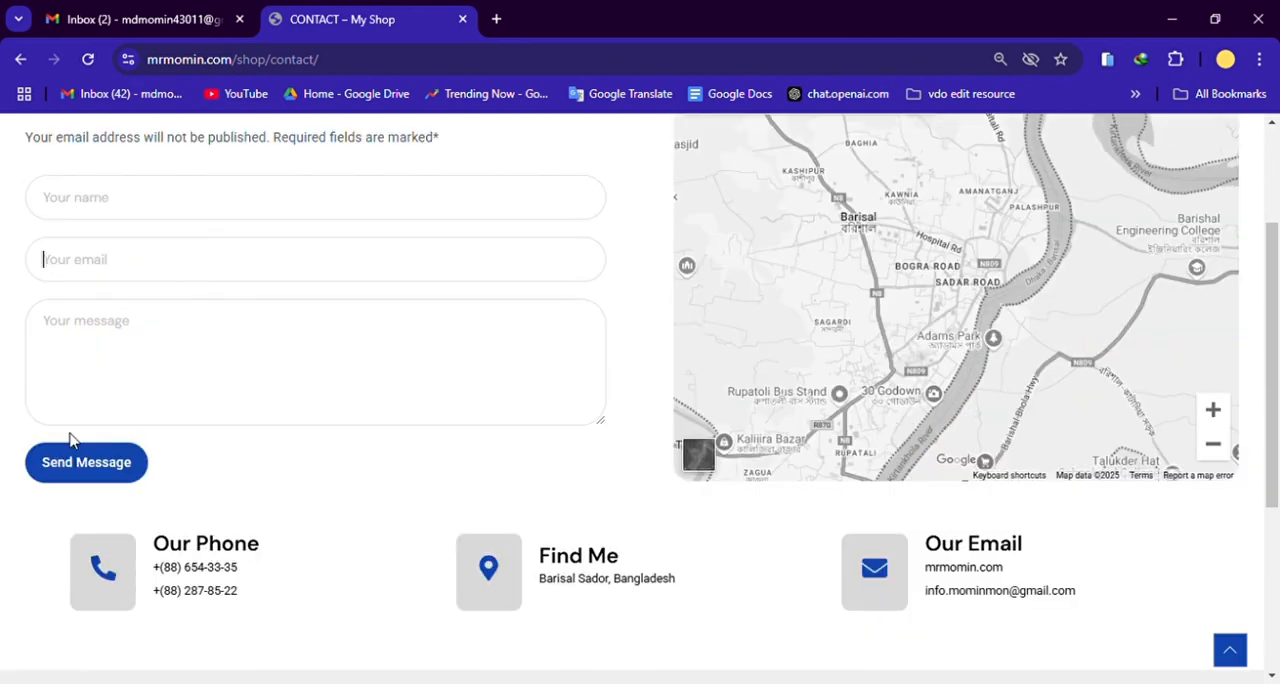
pyautogui.click(106, 346)
pyautogui.scroll(2, 140, 358)
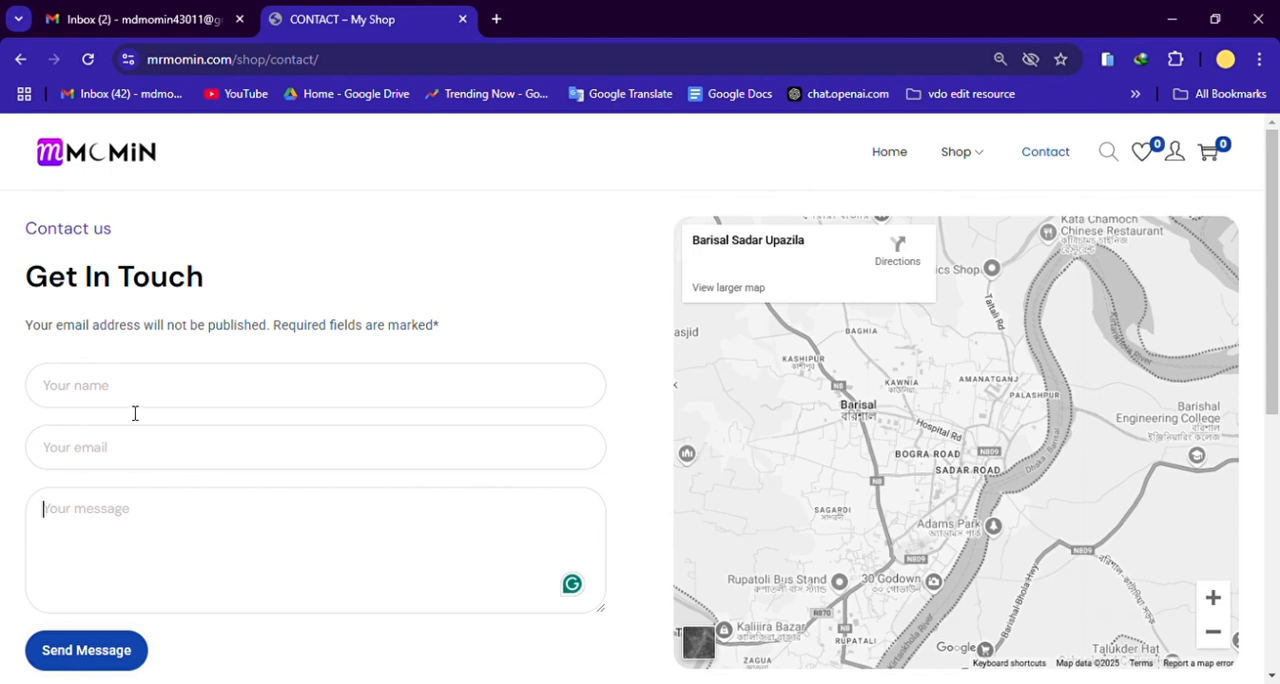
pyautogui.scroll(-1, 155, 550)
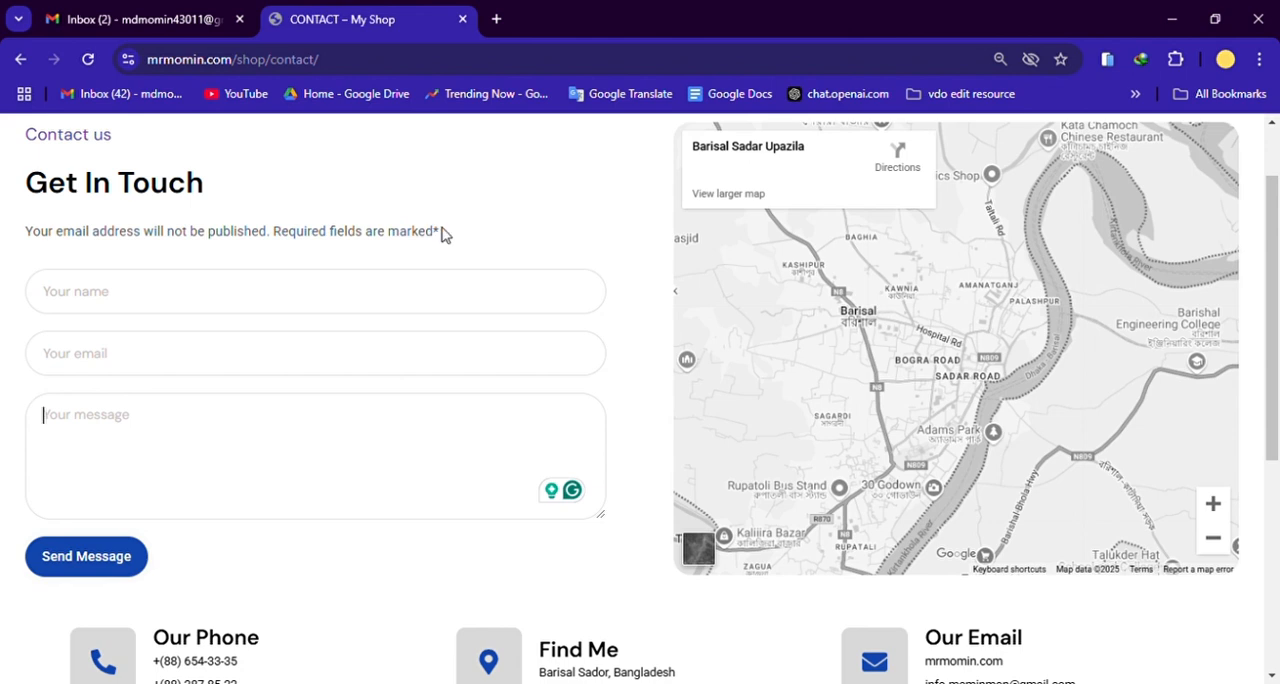
# Step: Review the Contact page's required-fields note, phone, address and email blocks, and footer links
pyautogui.moveTo(444, 234); pyautogui.dragTo(40, 237)
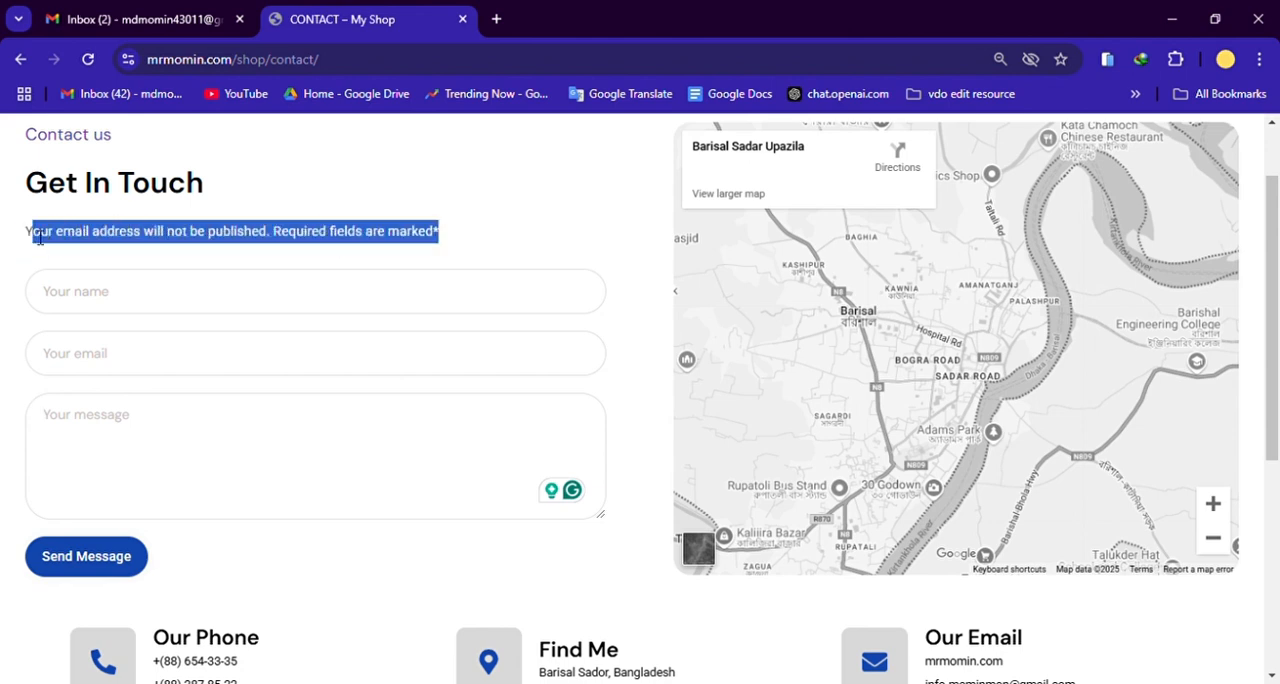
pyautogui.click(172, 237)
pyautogui.scroll(-2, 257, 412)
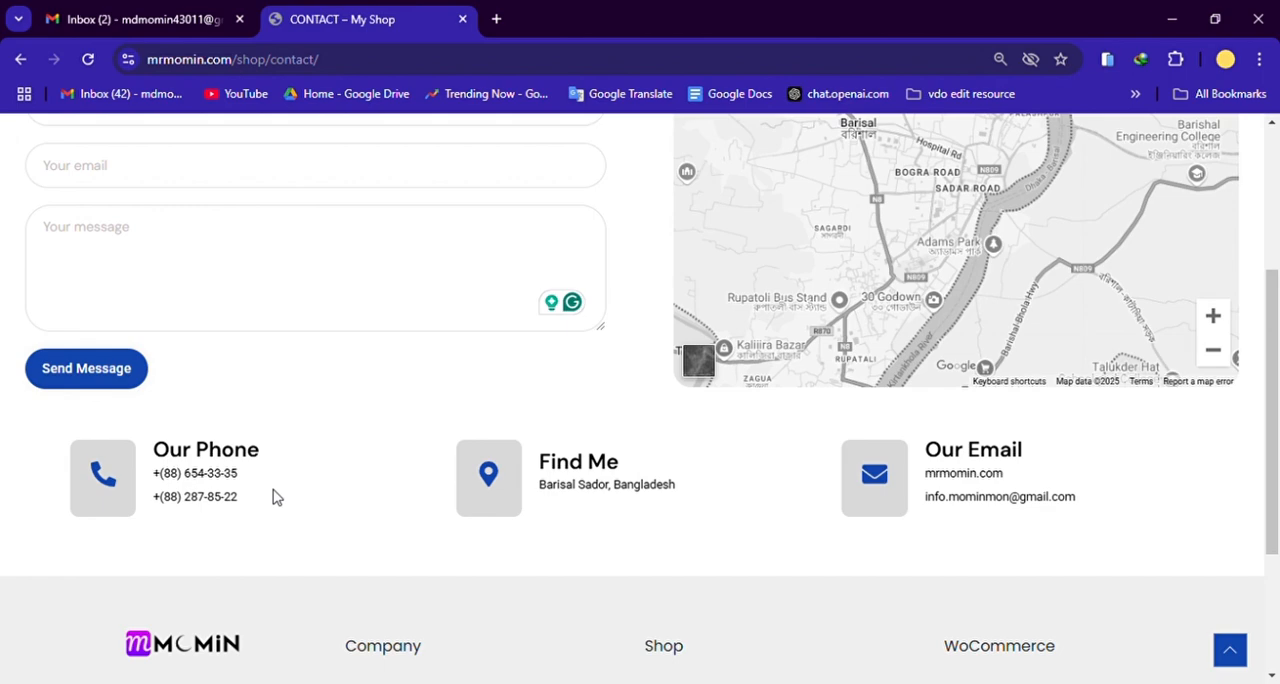
pyautogui.scroll(-2, 1249, 486)
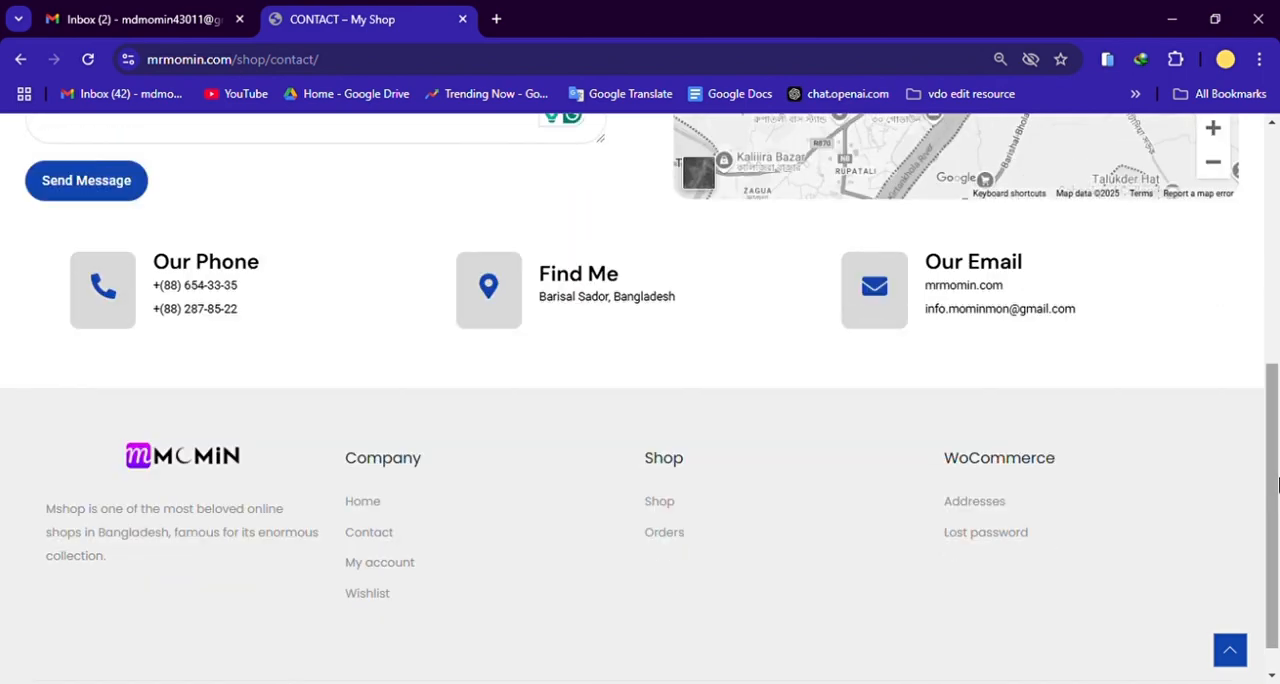
pyautogui.scroll(1, 1277, 485)
pyautogui.scroll(4, 1277, 485)
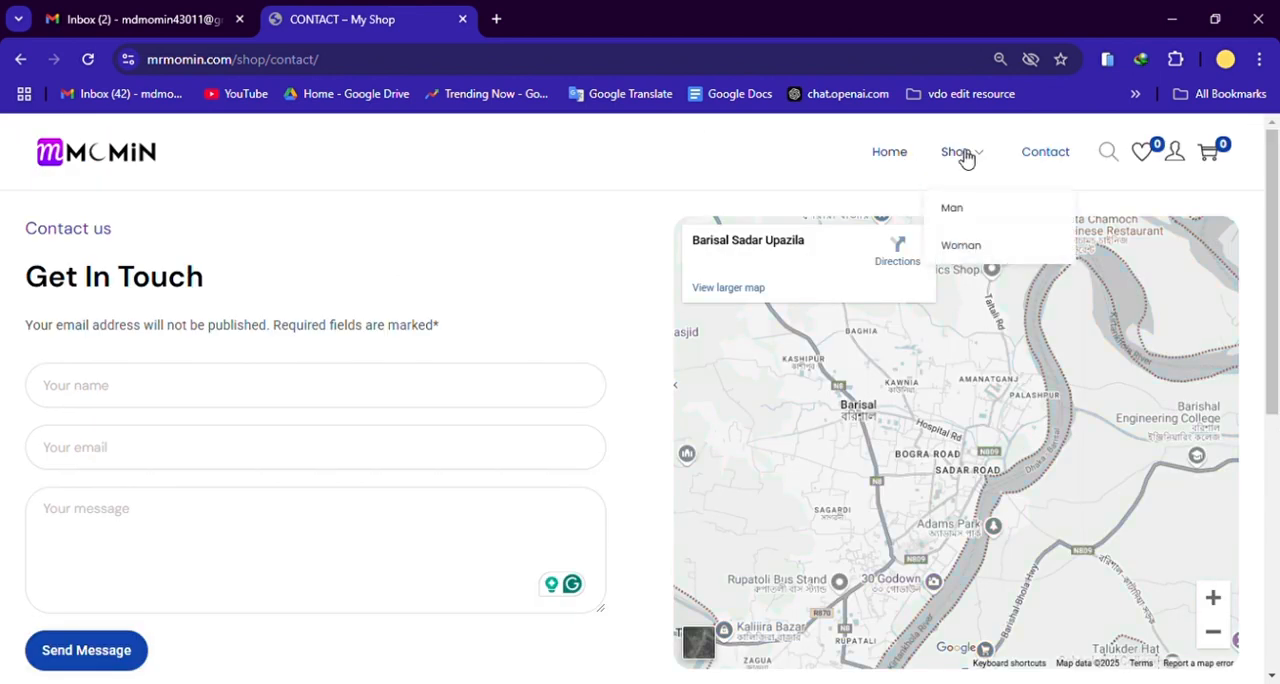
# Step: Return to the store's home page and open the Crochet cotton cardigan from the Featured Products
pyautogui.click(104, 162)
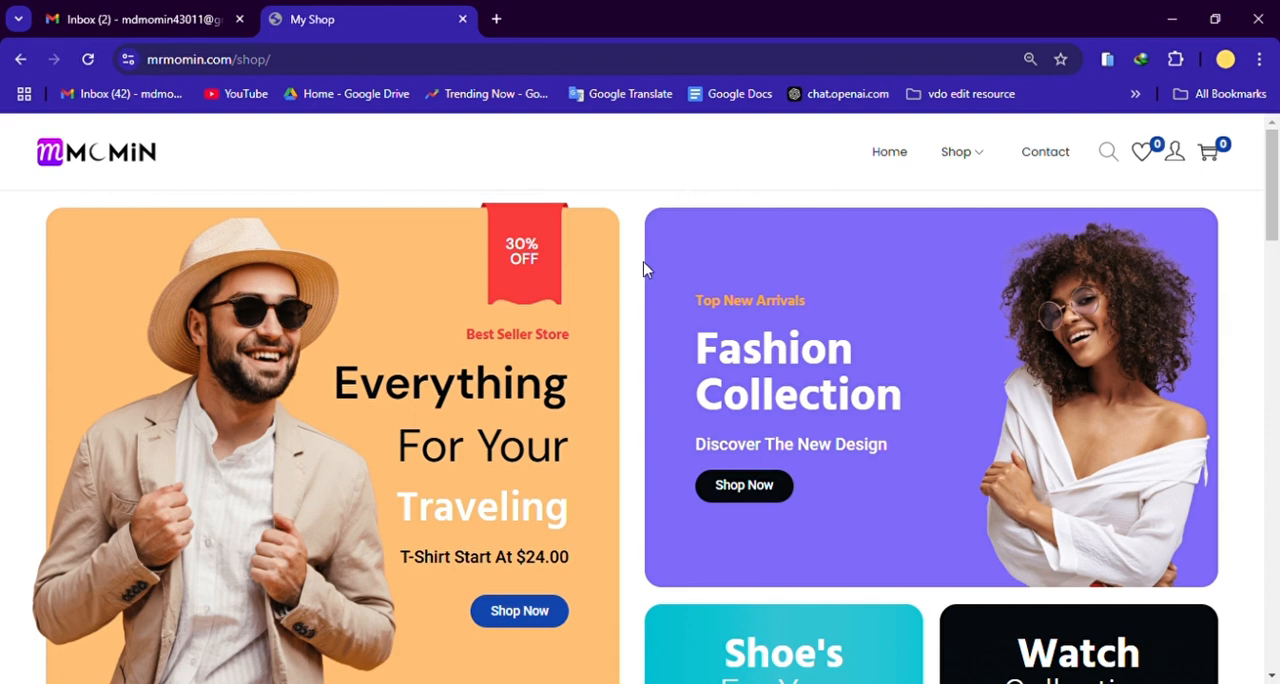
pyautogui.scroll(-10, 634, 390)
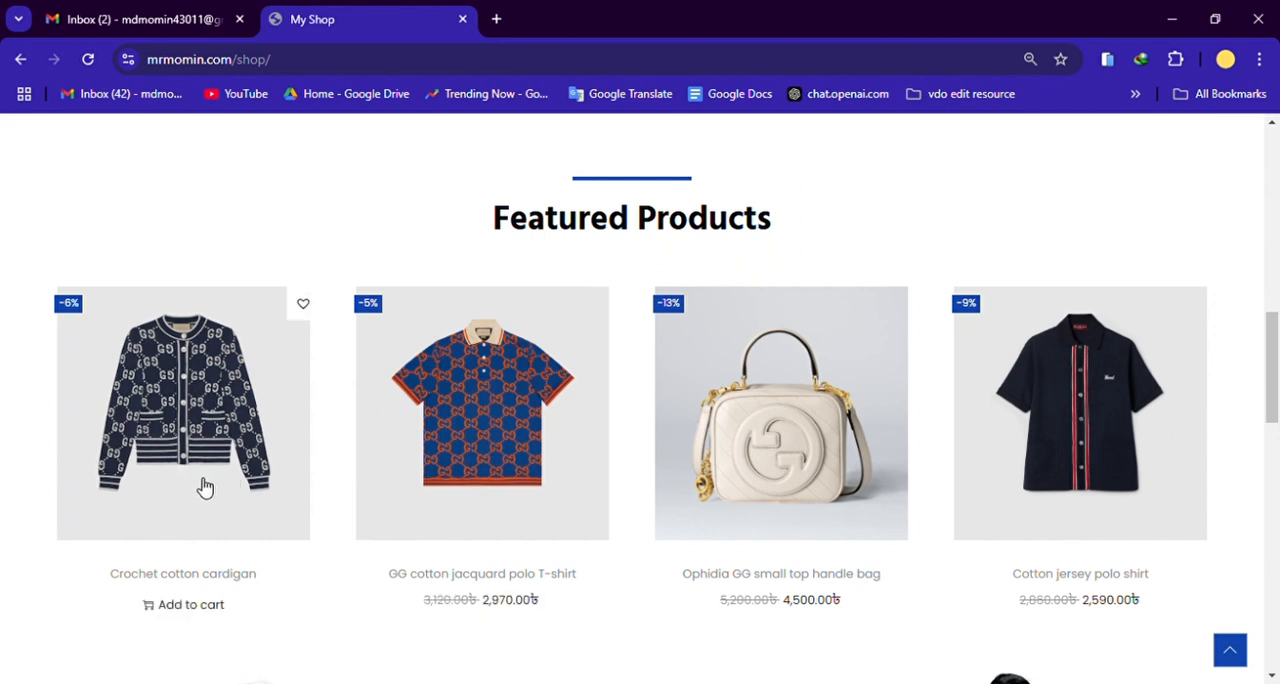
pyautogui.click(200, 420)
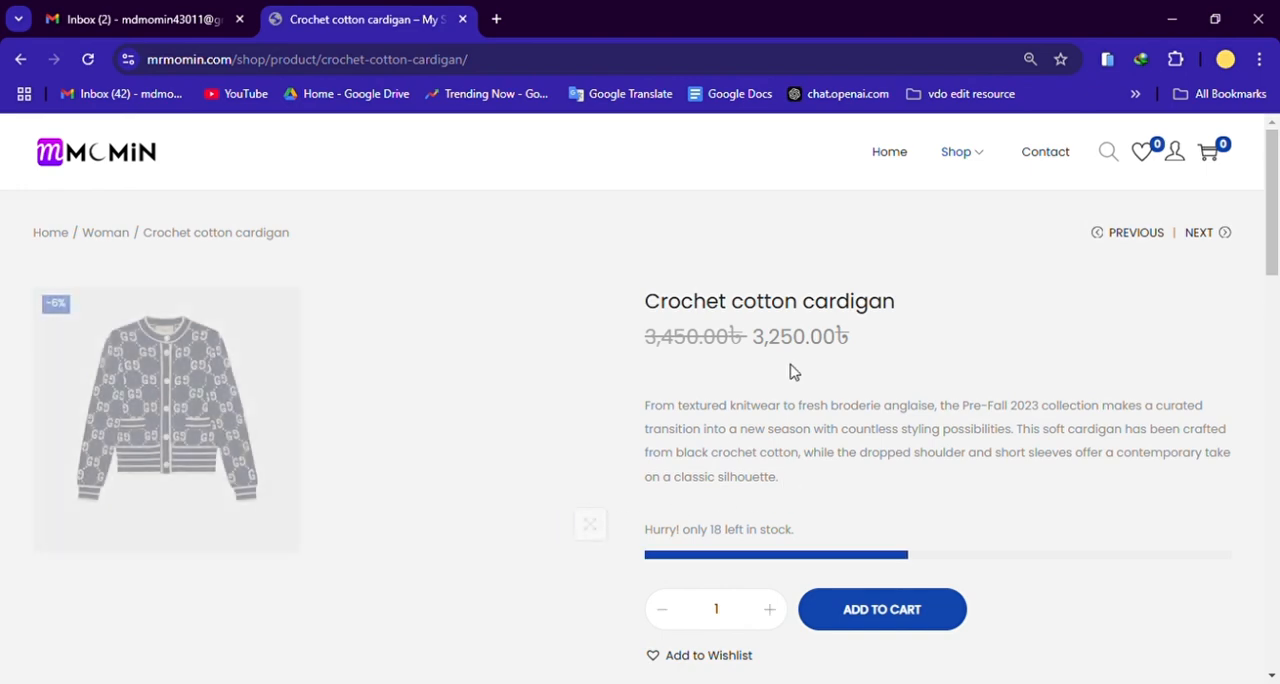
# Step: Examine the cardigan's product page, including its description, price, quantity selector and remaining-stock notice
pyautogui.scroll(-3, 797, 506)
pyautogui.scroll(-3, 789, 437)
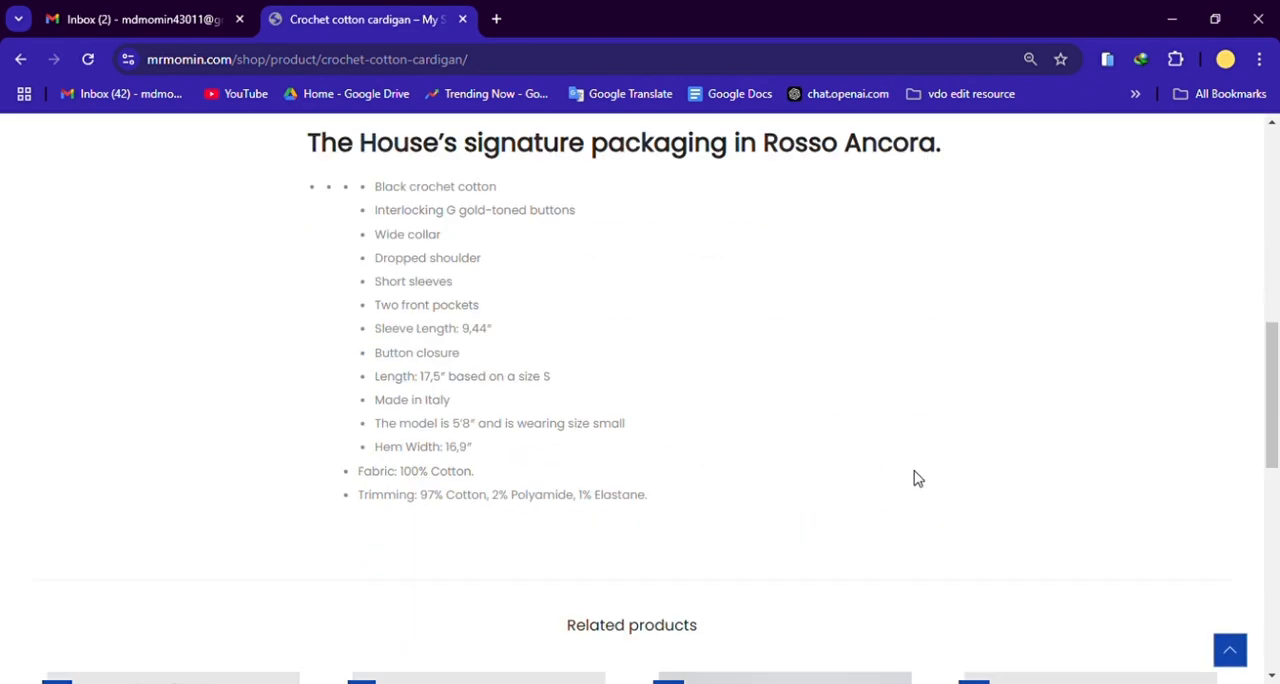
pyautogui.scroll(3, 914, 477)
pyautogui.scroll(4, 925, 465)
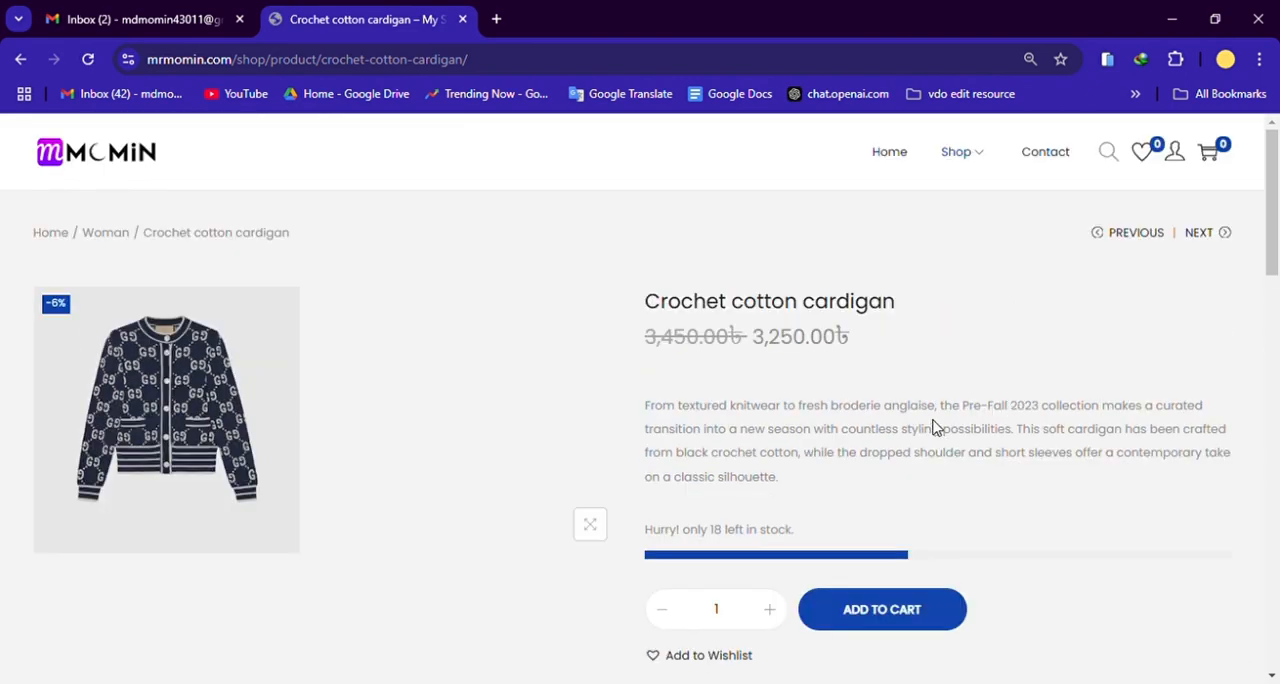
pyautogui.scroll(-2, 929, 423)
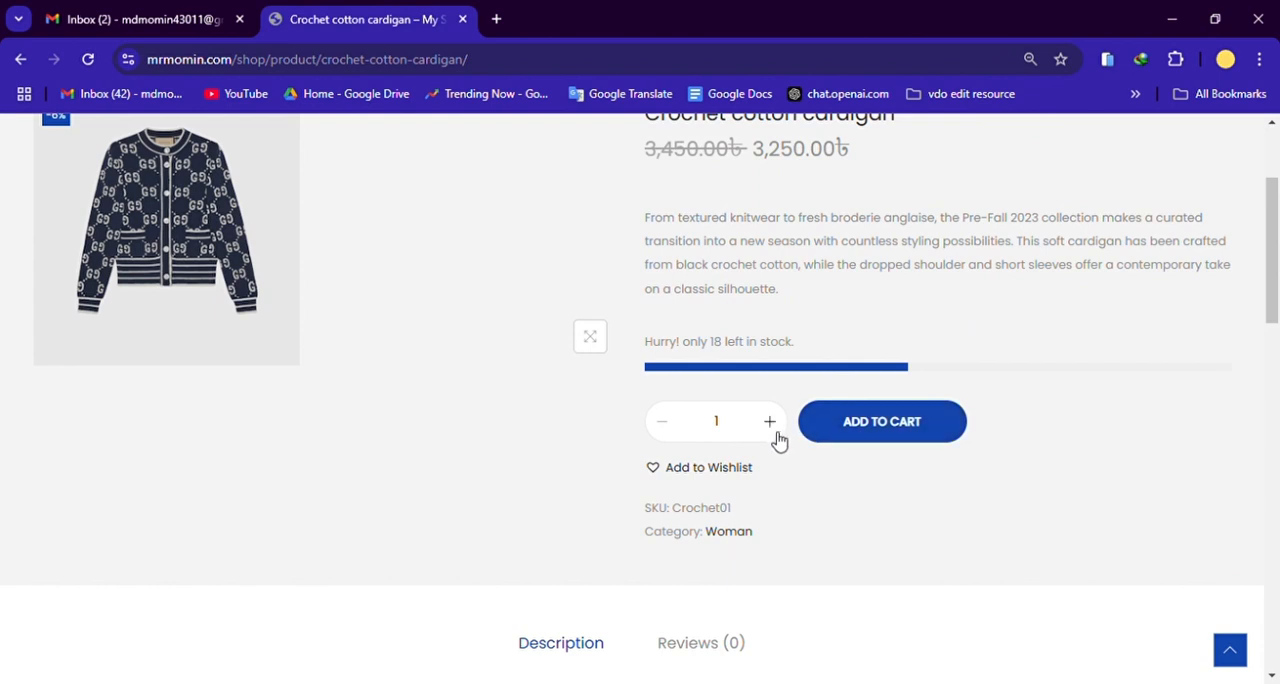
pyautogui.scroll(1, 733, 396)
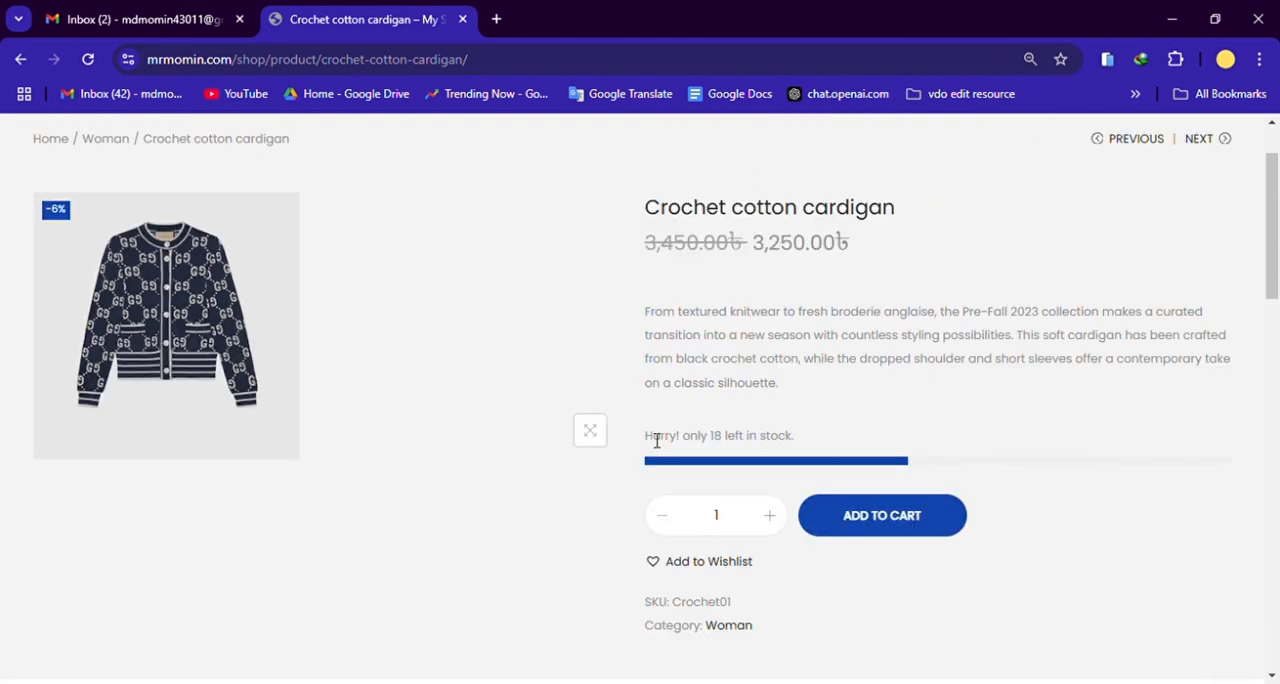
pyautogui.moveTo(640, 440); pyautogui.dragTo(746, 438)
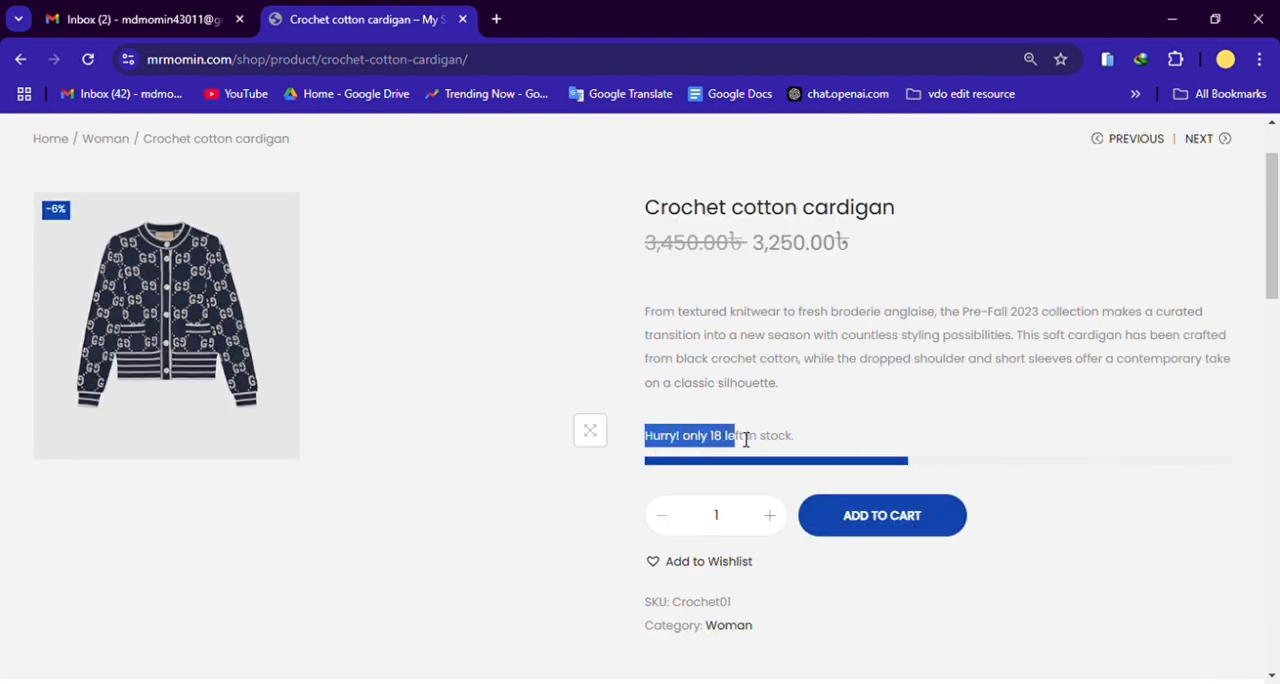
pyautogui.click(787, 438)
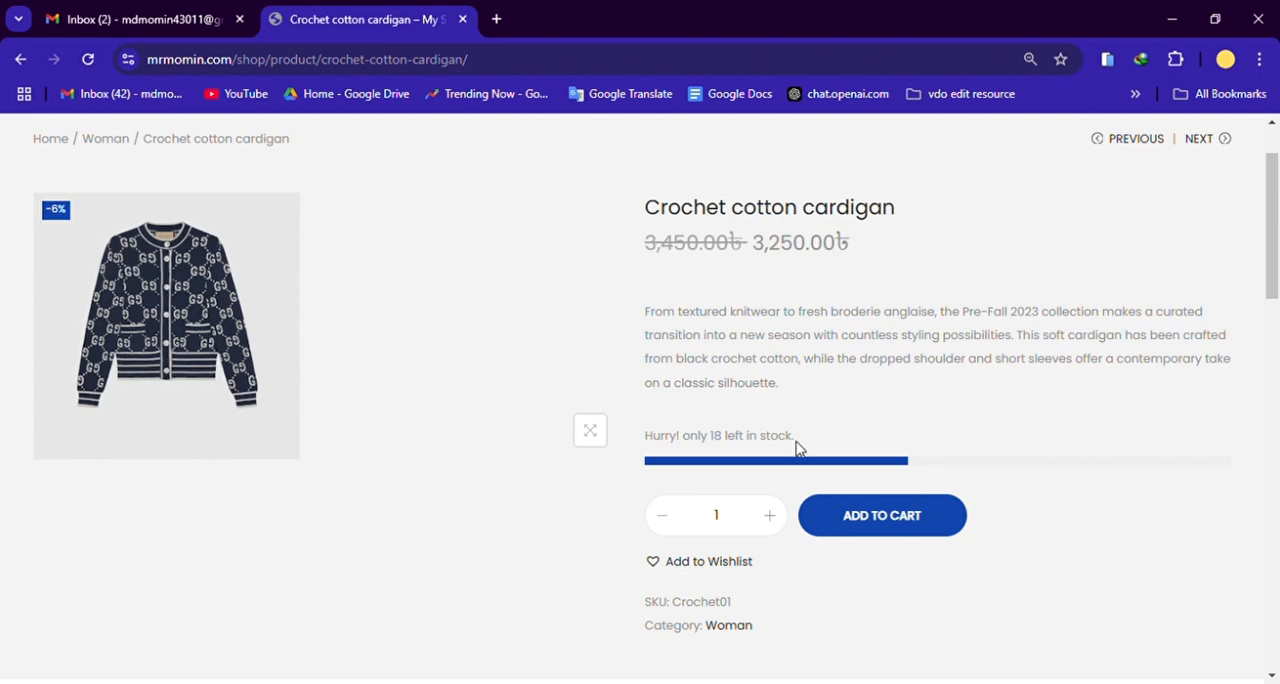
pyautogui.moveTo(655, 448); pyautogui.dragTo(797, 441)
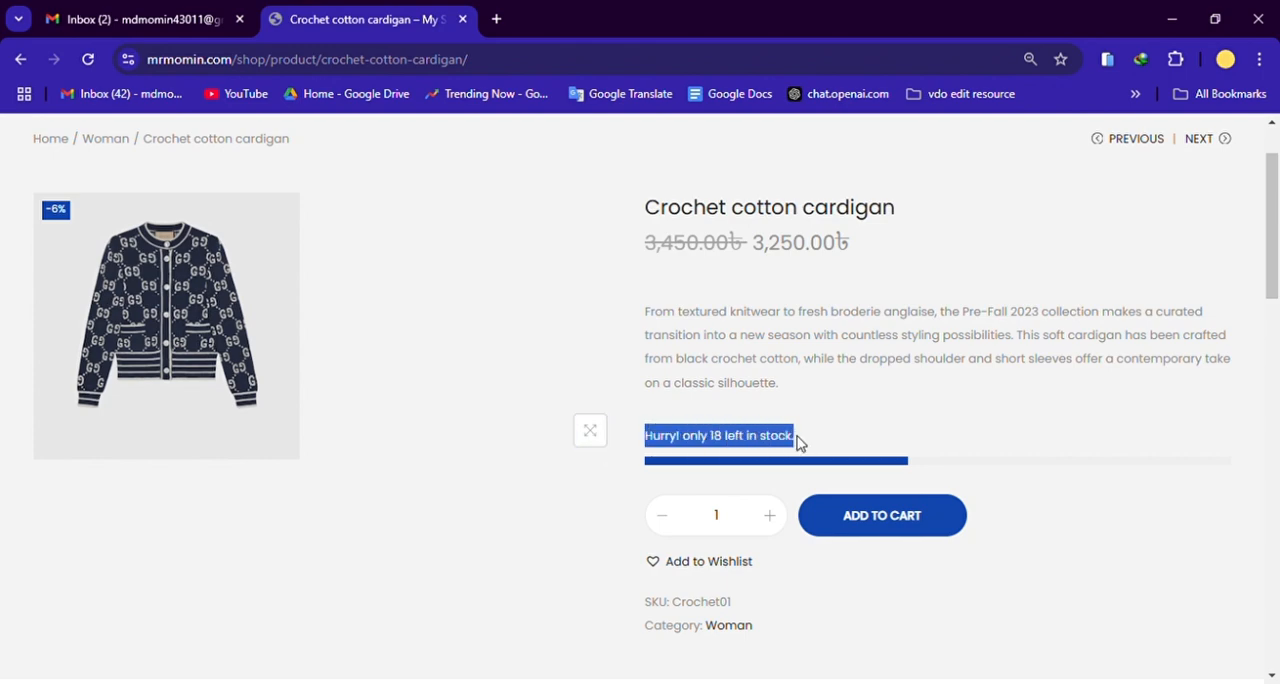
pyautogui.click(965, 366)
pyautogui.scroll(-7, 823, 549)
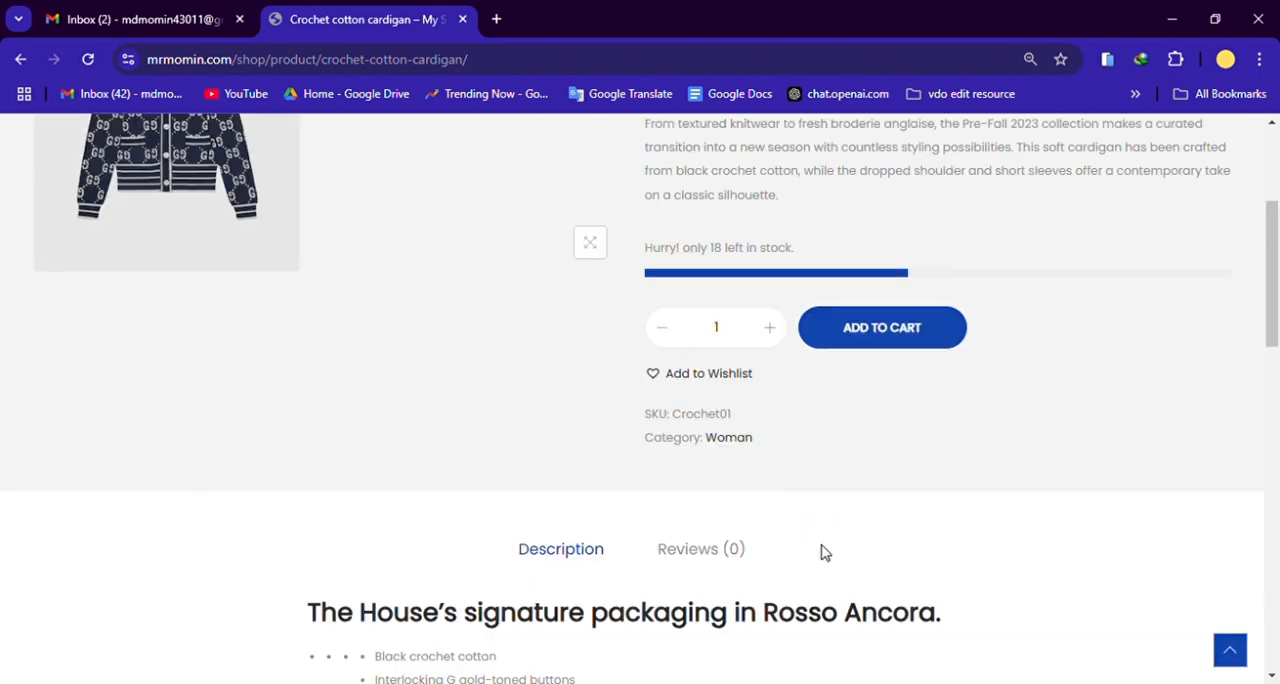
# Step: Add one Crochet cotton cardigan to the shopping cart and open the full cart page
pyautogui.scroll(5, 831, 520)
pyautogui.click(890, 332)
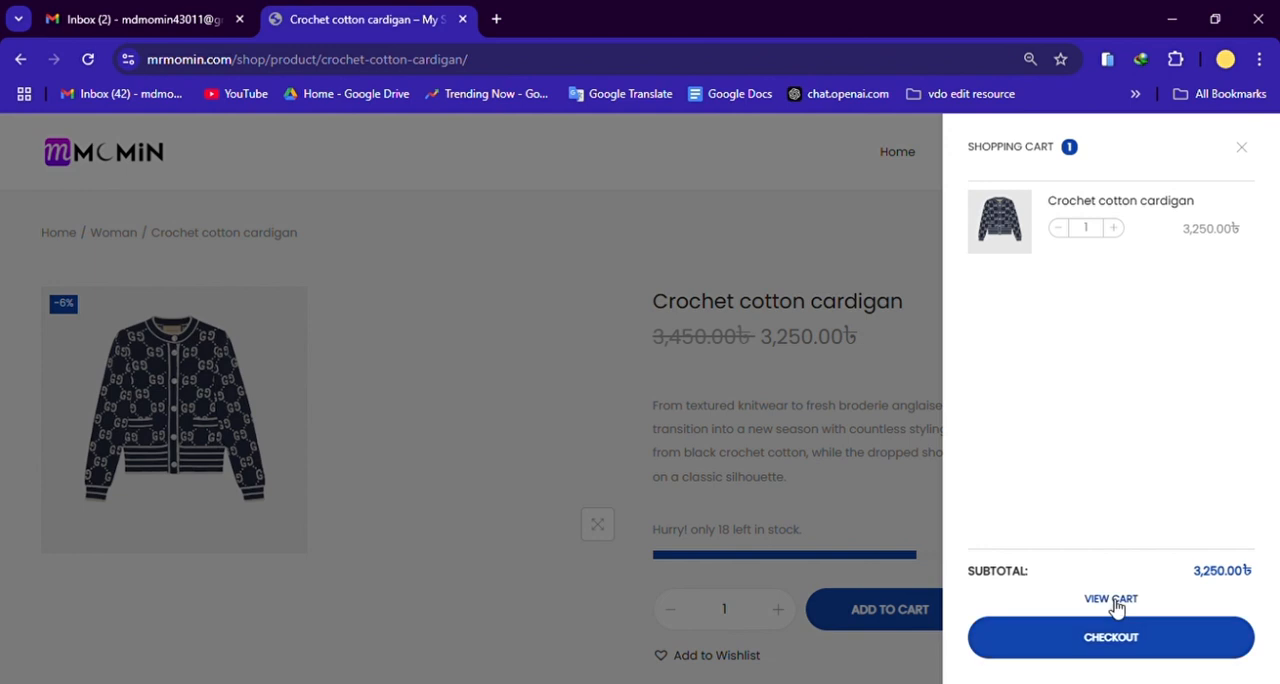
pyautogui.click(1112, 600)
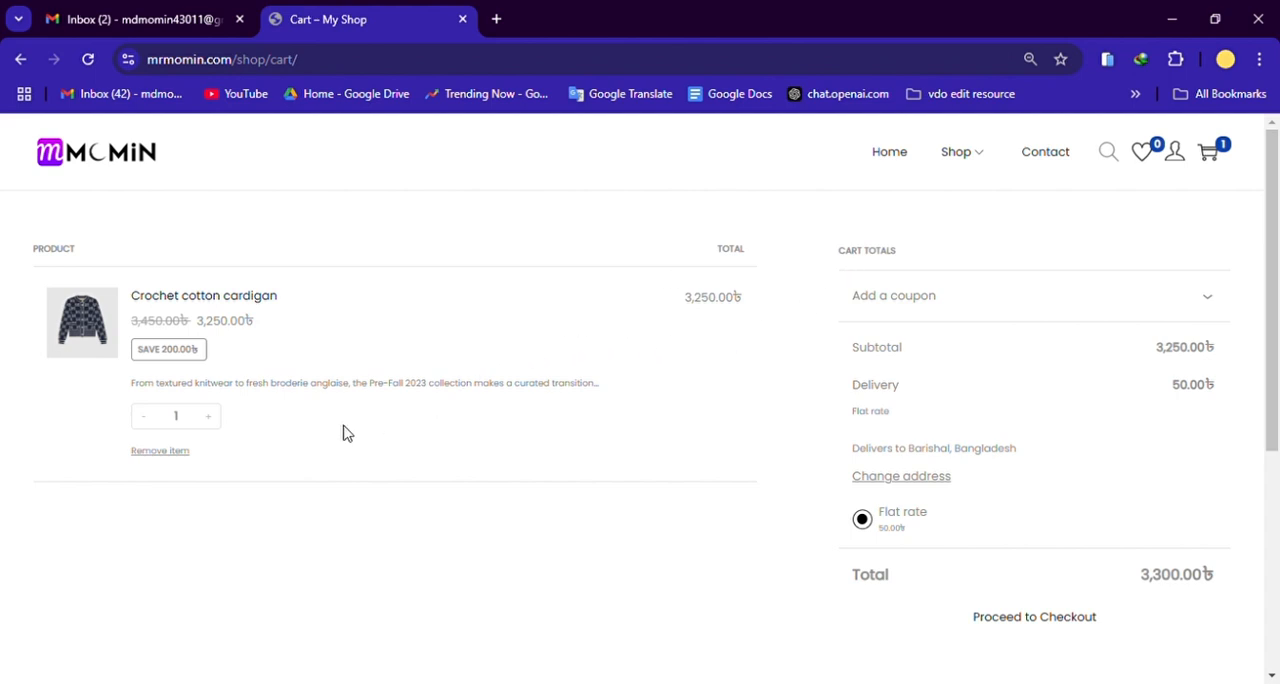
# Step: Set the quantity of the Crochet cotton cardigan in the cart to 2
pyautogui.click(208, 417)
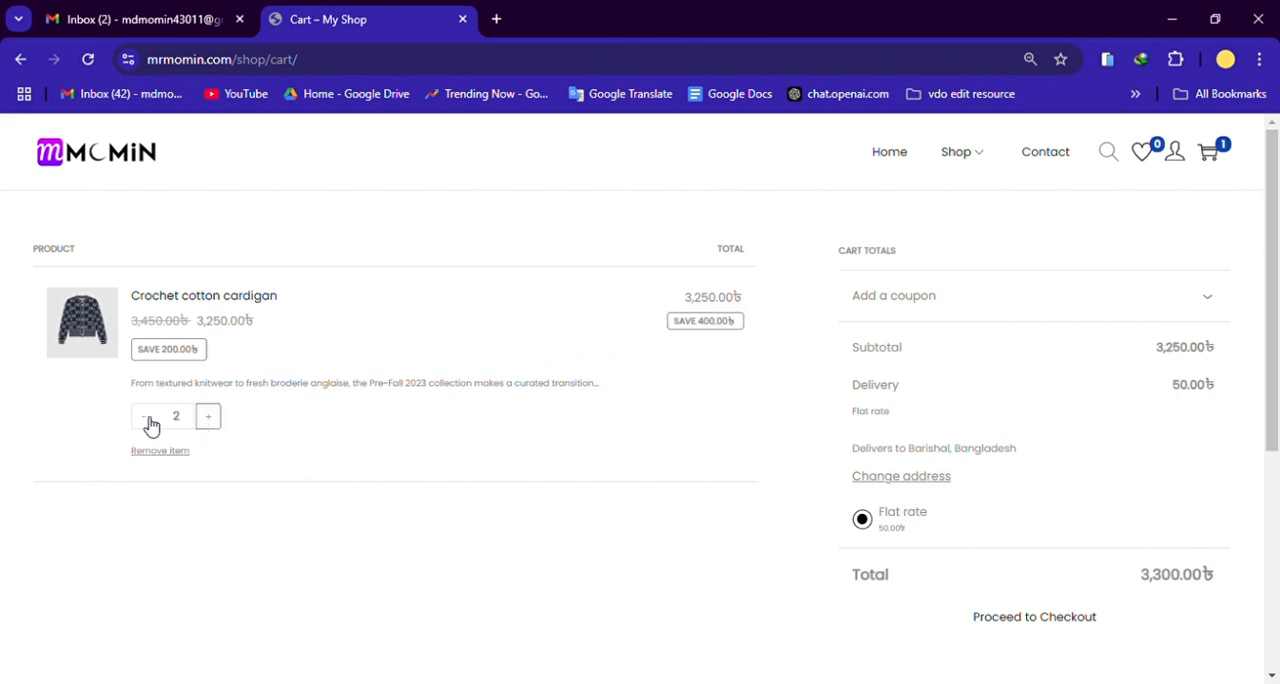
pyautogui.click(146, 418)
pyautogui.click(208, 417)
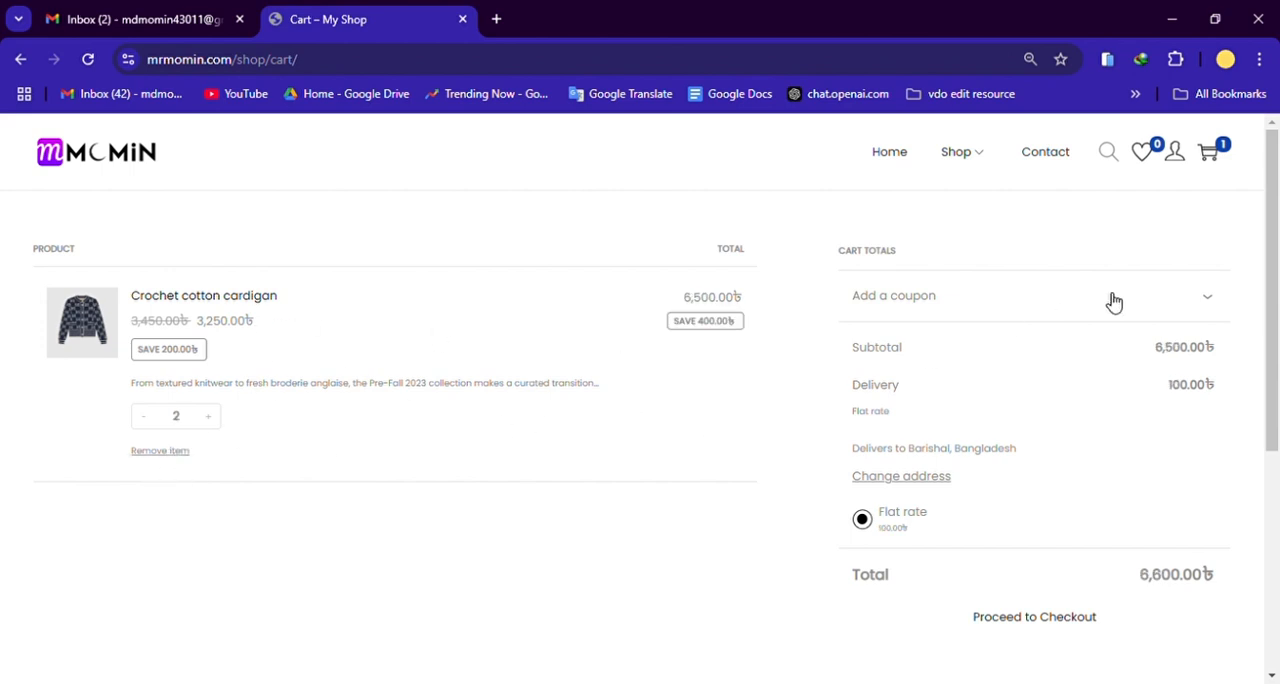
# Step: Expand the coupon section in the cart totals to view its code field, and collapse it again
pyautogui.click(1165, 298)
pyautogui.click(1191, 306)
pyautogui.click(1130, 315)
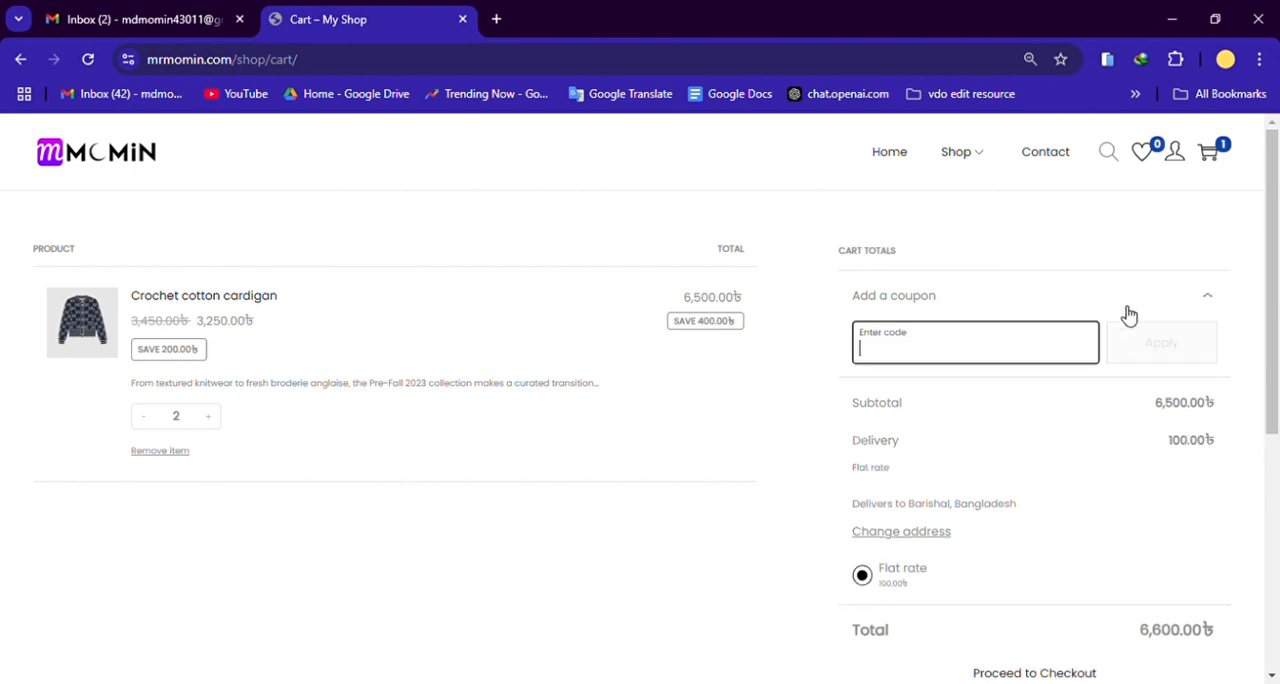
pyautogui.click(1200, 314)
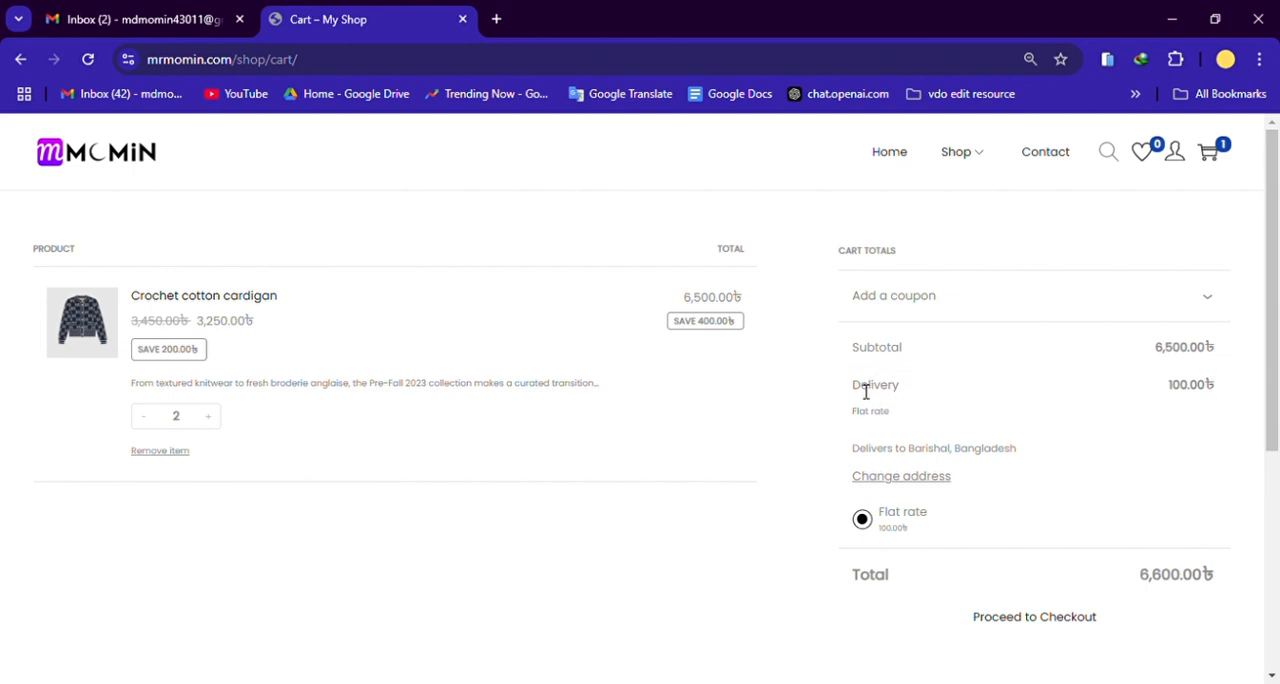
# Step: Review the cart's delivery charge, cardigan quantity, line total and overall order total
pyautogui.moveTo(852, 390)
pyautogui.mouseDown()
pyautogui.moveTo(912, 394)
pyautogui.moveTo(874, 410)
pyautogui.moveTo(855, 393)
pyautogui.mouseUp()
pyautogui.click(911, 398)
pyautogui.scroll(-2, 990, 453)
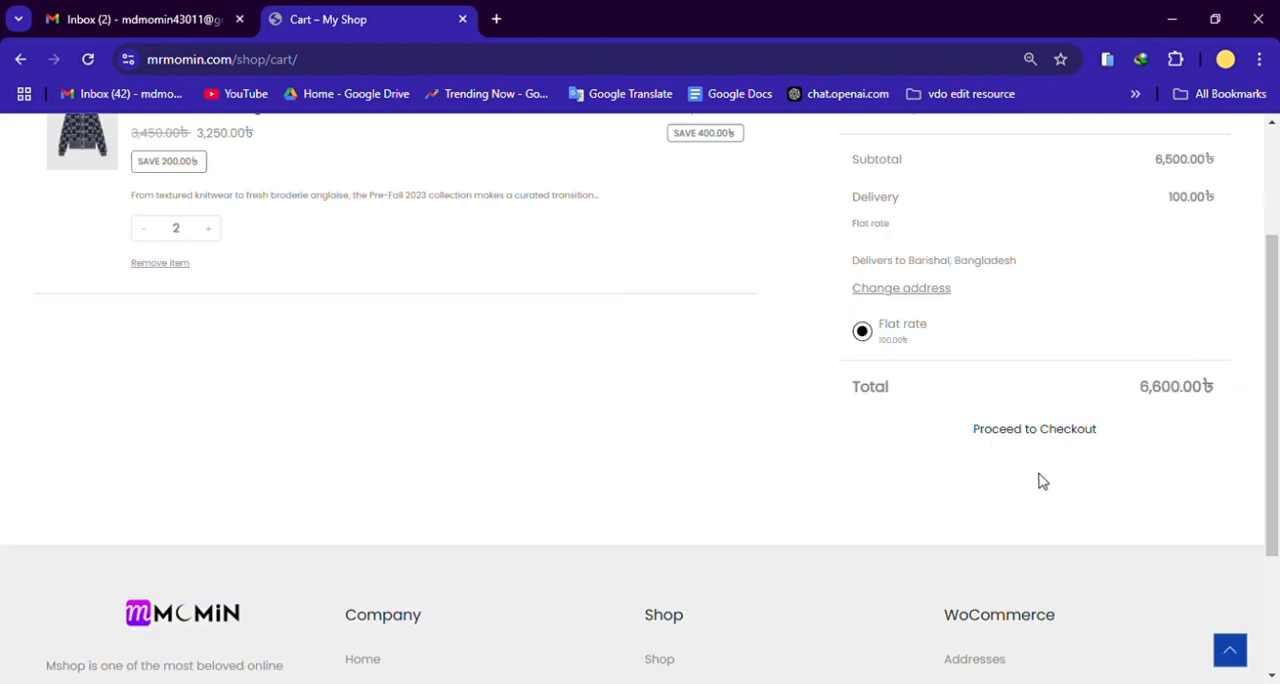
pyautogui.scroll(2, 1040, 451)
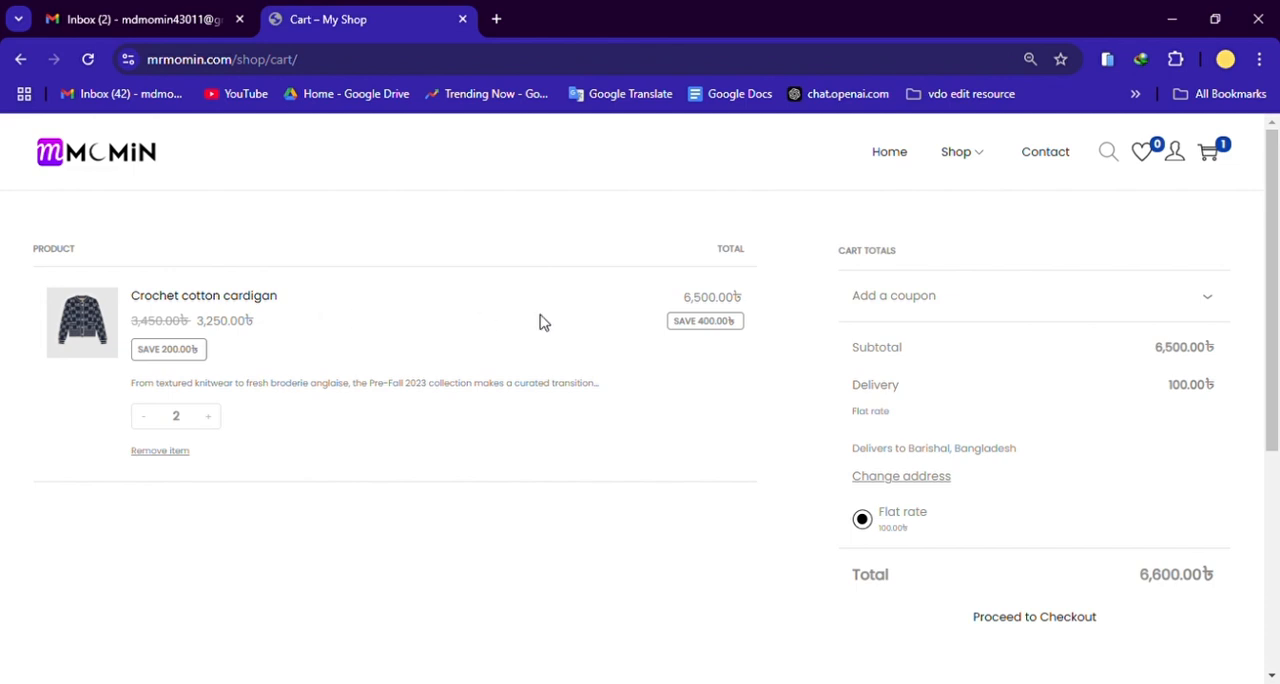
pyautogui.doubleClick(175, 418)
pyautogui.click(718, 304)
pyautogui.scroll(-3, 1177, 486)
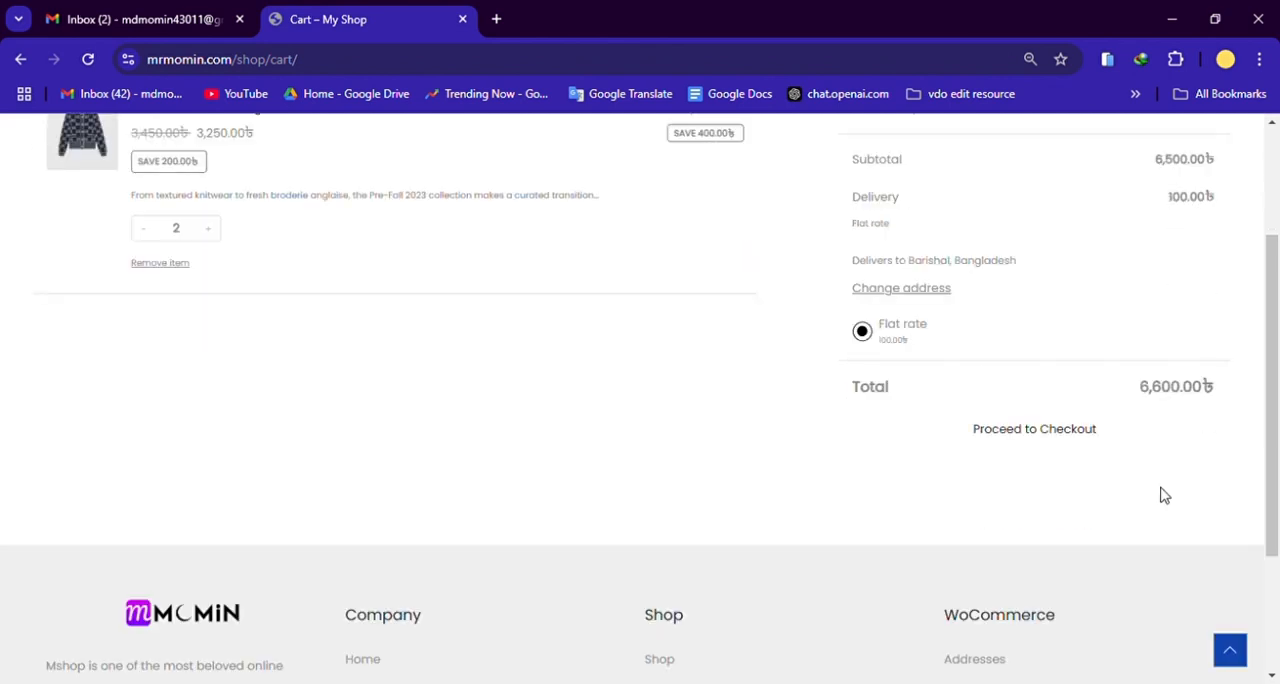
pyautogui.scroll(3, 1160, 492)
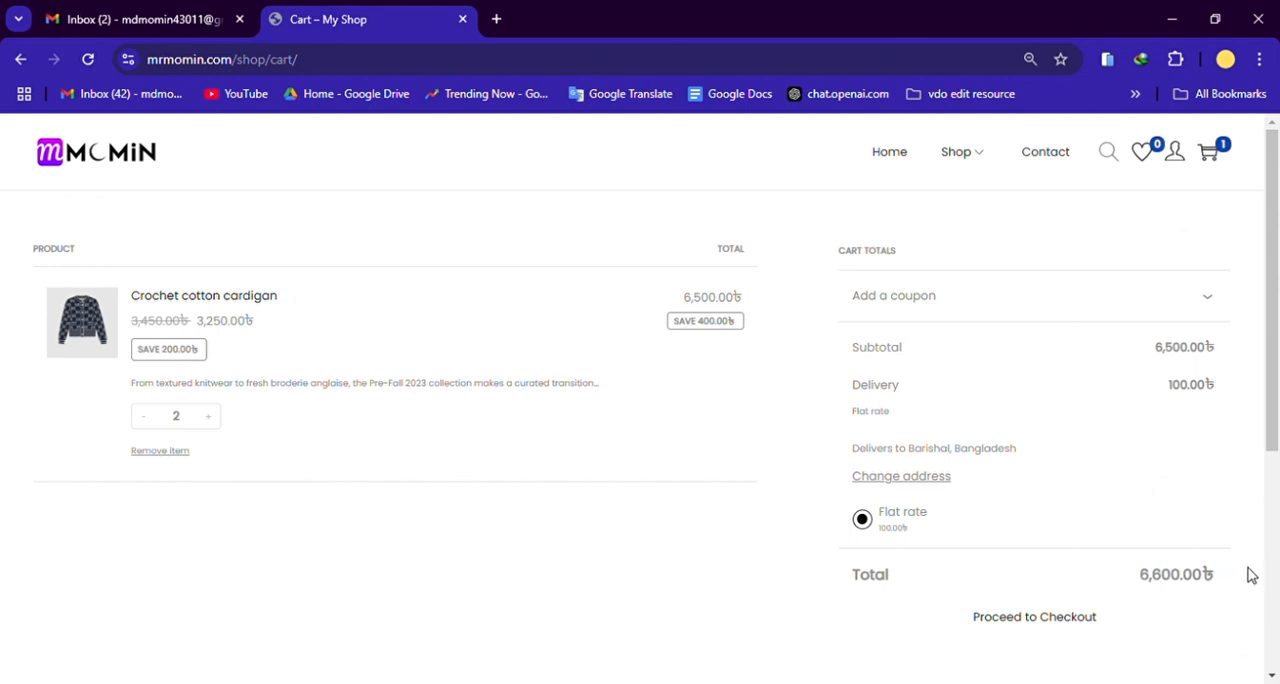
# Step: Proceed to checkout and look through the billing details form and the order summary
pyautogui.scroll(-1, 1200, 574)
pyautogui.click(1063, 530)
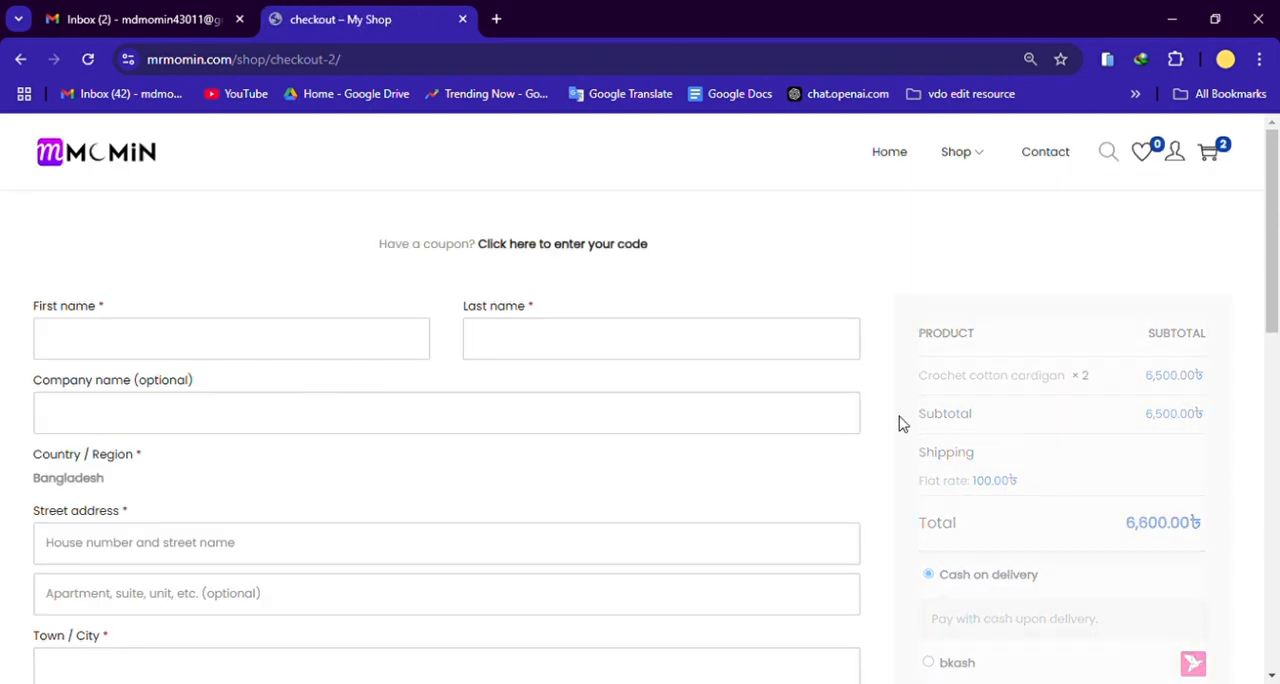
pyautogui.scroll(-2, 608, 449)
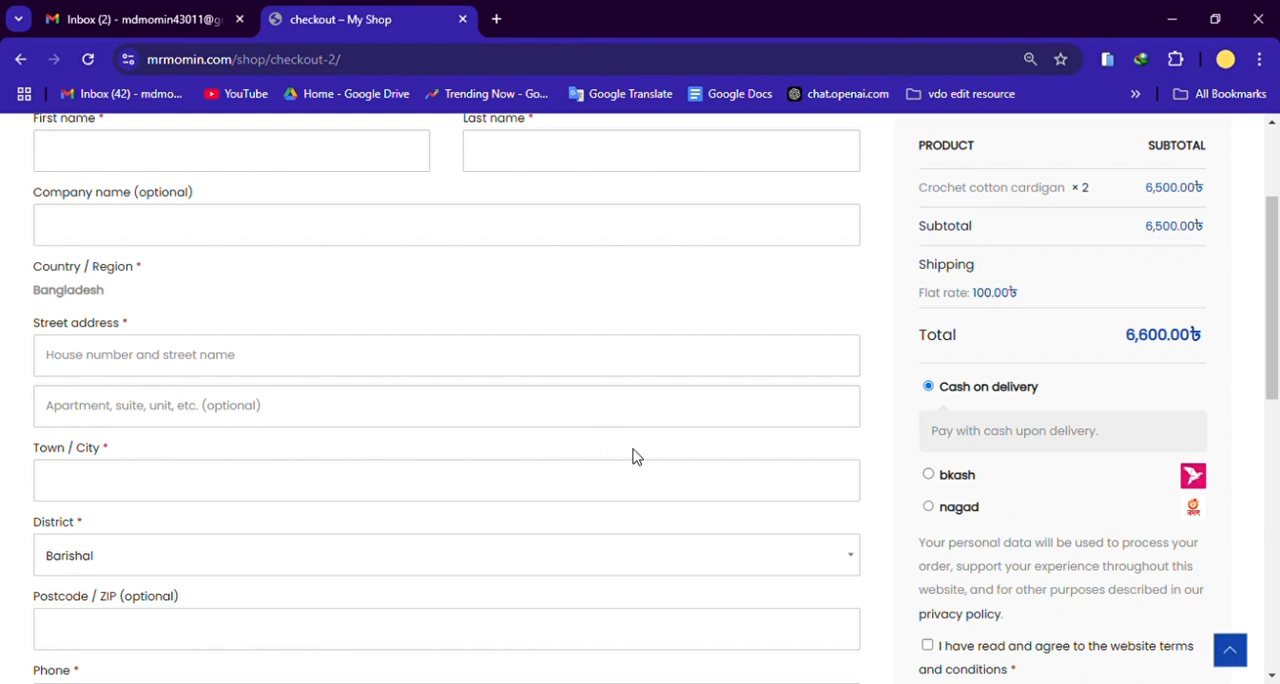
pyautogui.scroll(-2, 651, 451)
pyautogui.scroll(-2, 835, 478)
pyautogui.scroll(6, 871, 491)
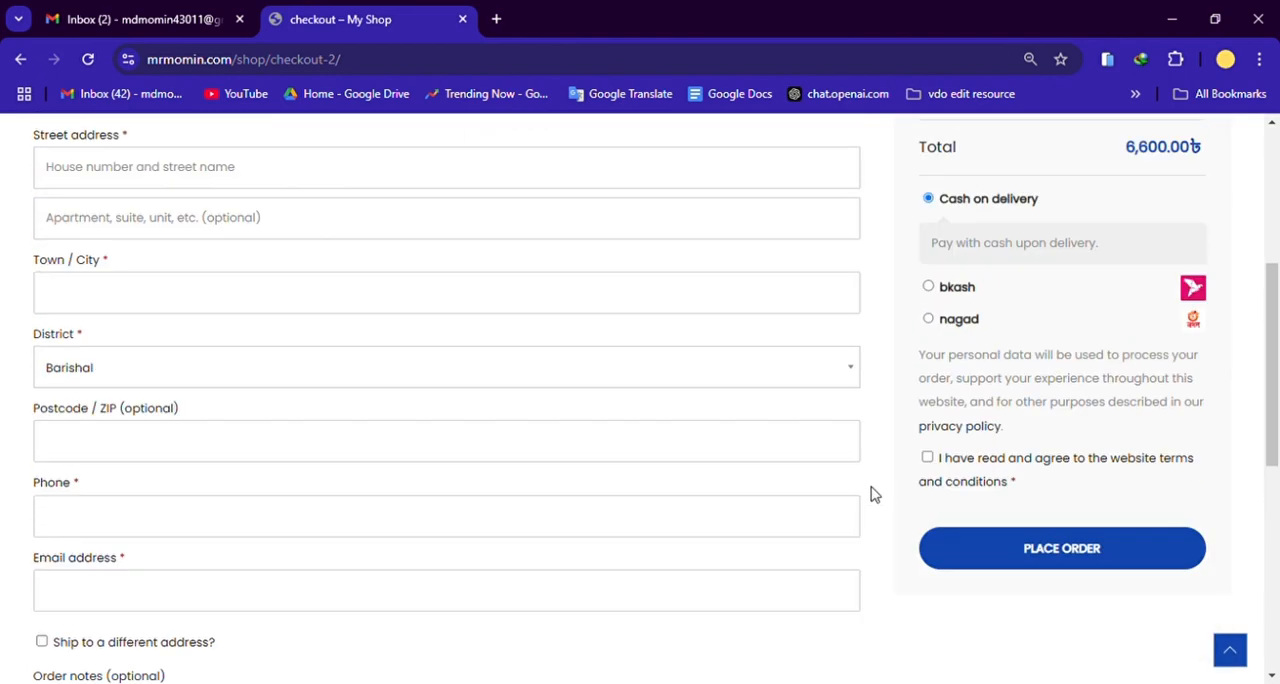
pyautogui.scroll(-1, 1049, 407)
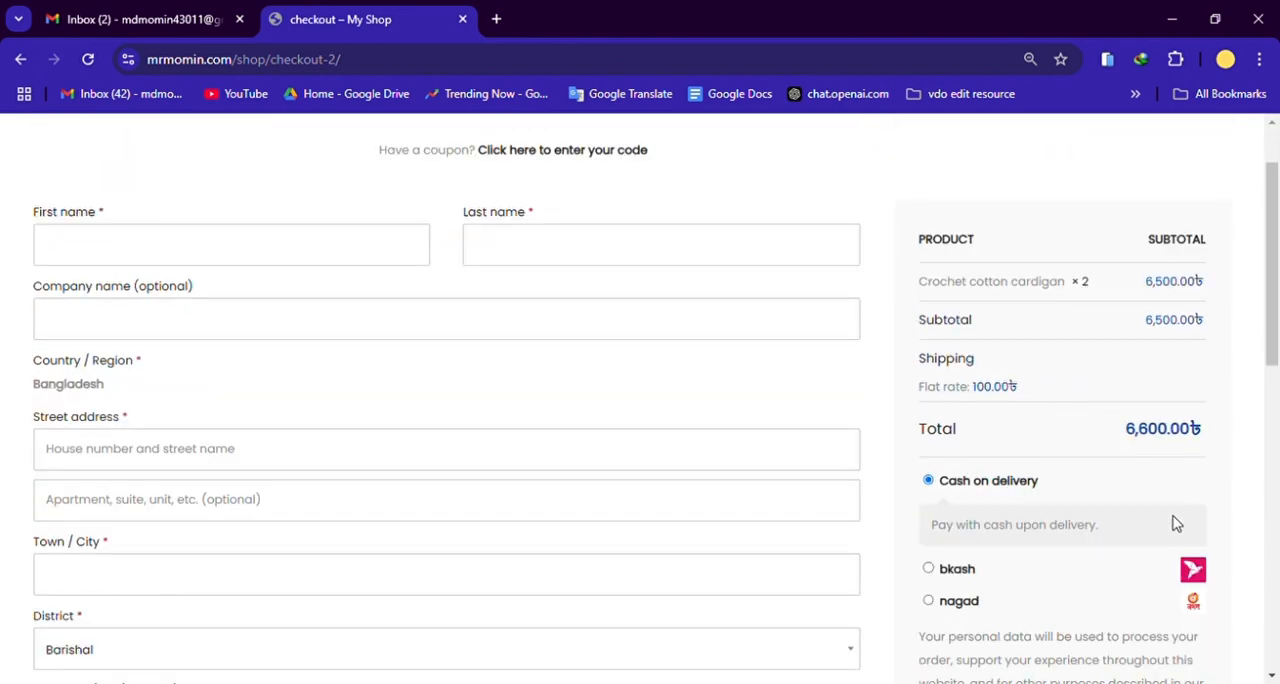
# Step: Compare the available payment options at checkout and select bkash as the payment method
pyautogui.scroll(-1, 1176, 524)
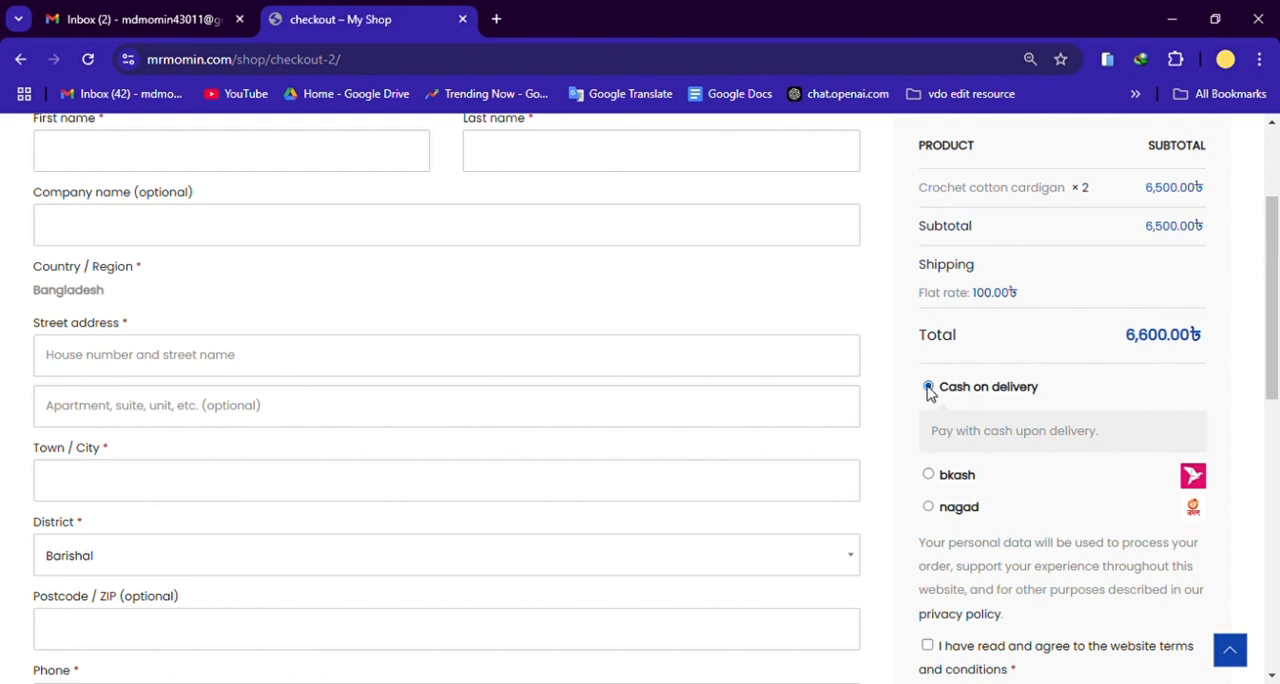
pyautogui.scroll(-1, 1025, 490)
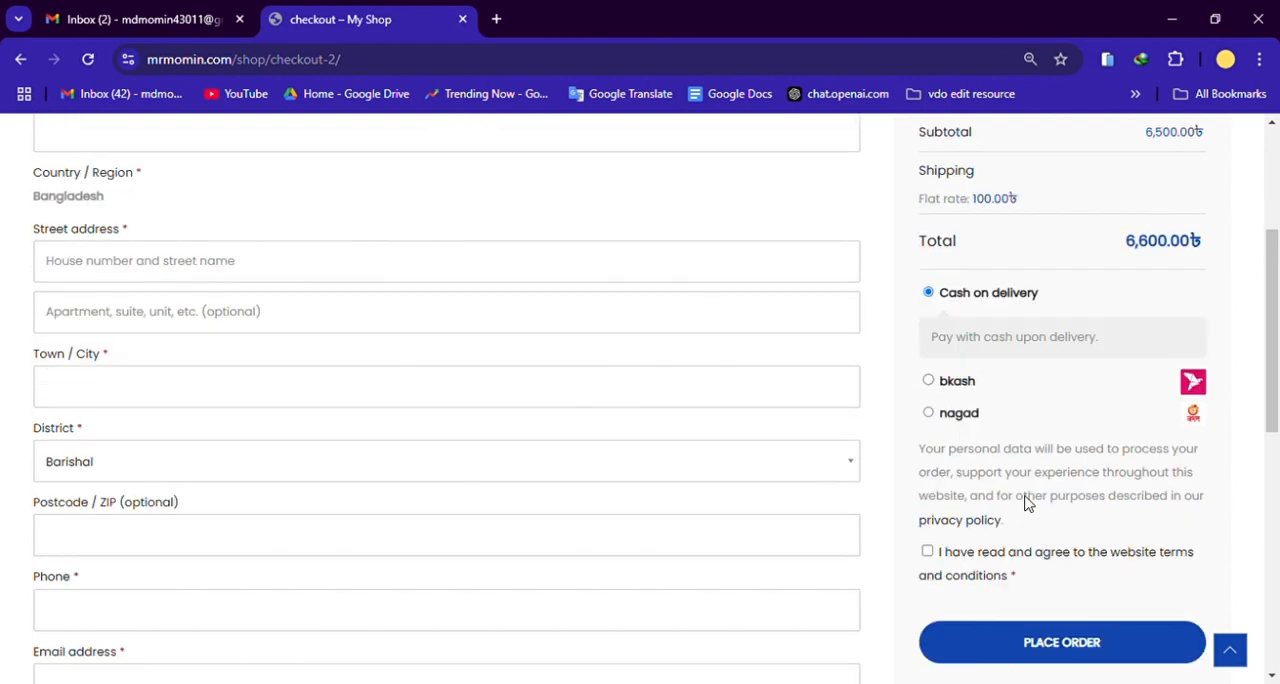
pyautogui.scroll(1, 1030, 487)
pyautogui.click(929, 476)
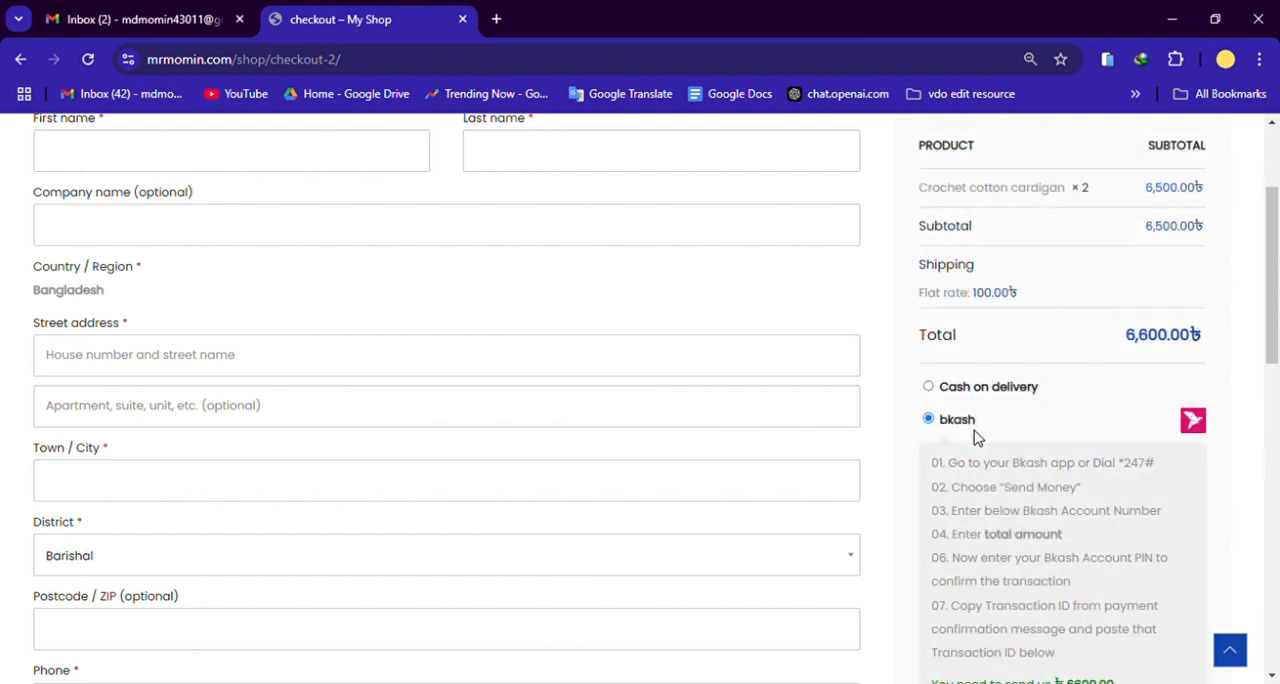
# Step: Read the bkash payment instructions and examine the account number and transaction ID fields
pyautogui.scroll(-1, 978, 433)
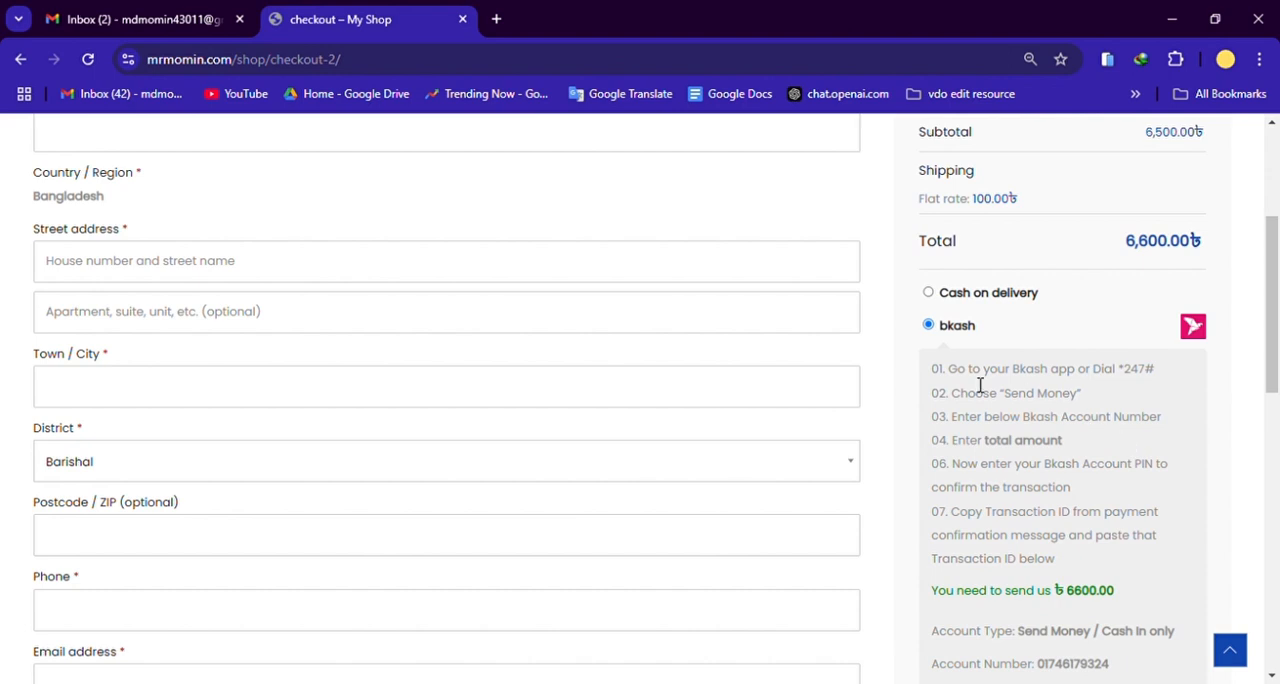
pyautogui.moveTo(929, 372); pyautogui.dragTo(1131, 552)
pyautogui.click(1106, 551)
pyautogui.scroll(-2, 1147, 524)
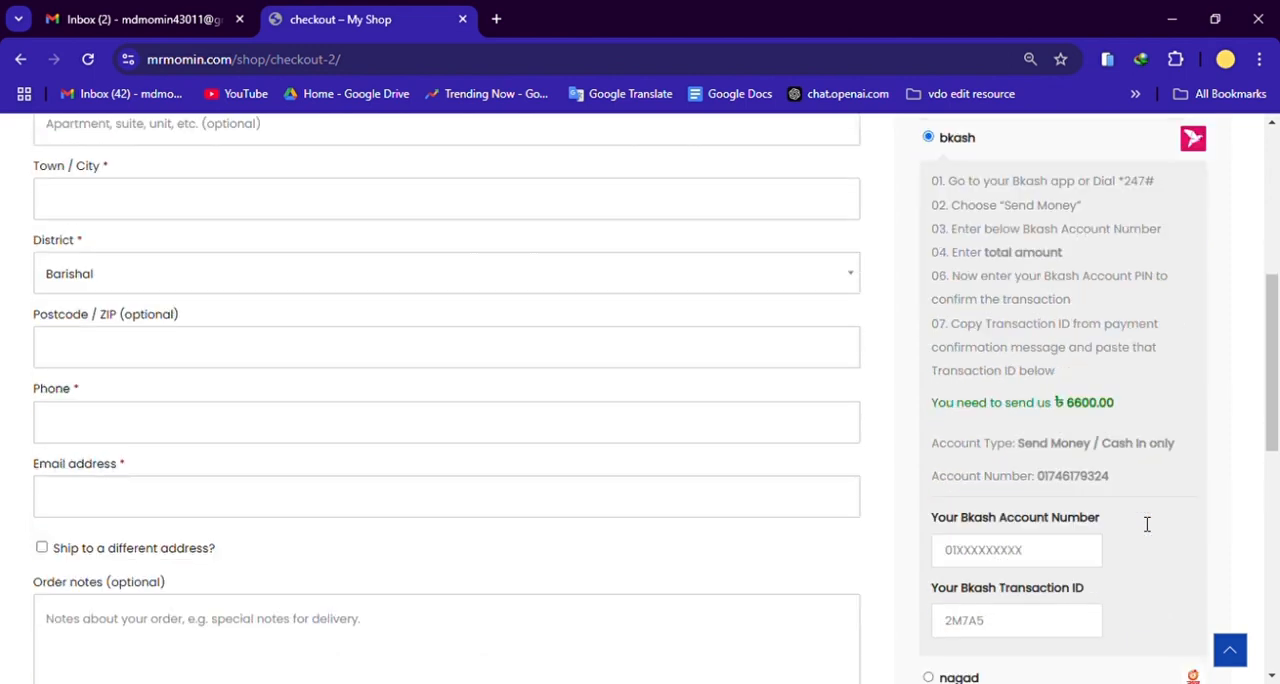
pyautogui.scroll(-1, 1141, 522)
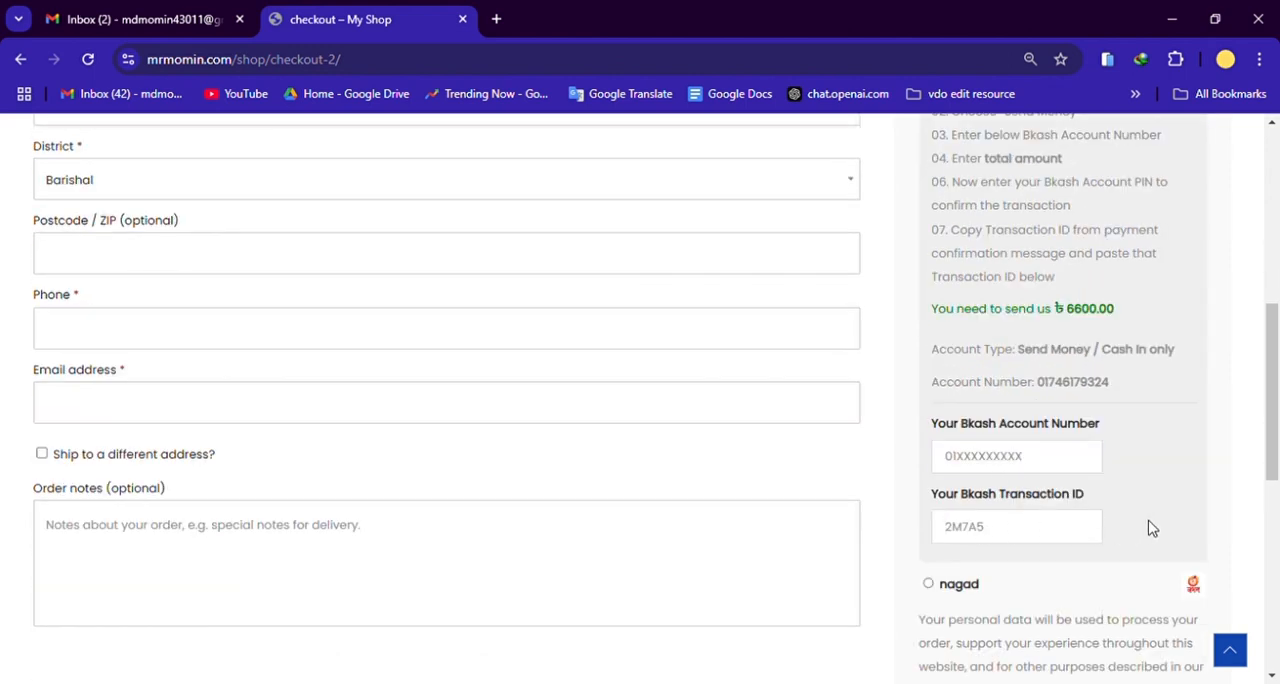
# Step: Fill in the customer's first and last name in the billing details
pyautogui.scroll(-2, 1148, 530)
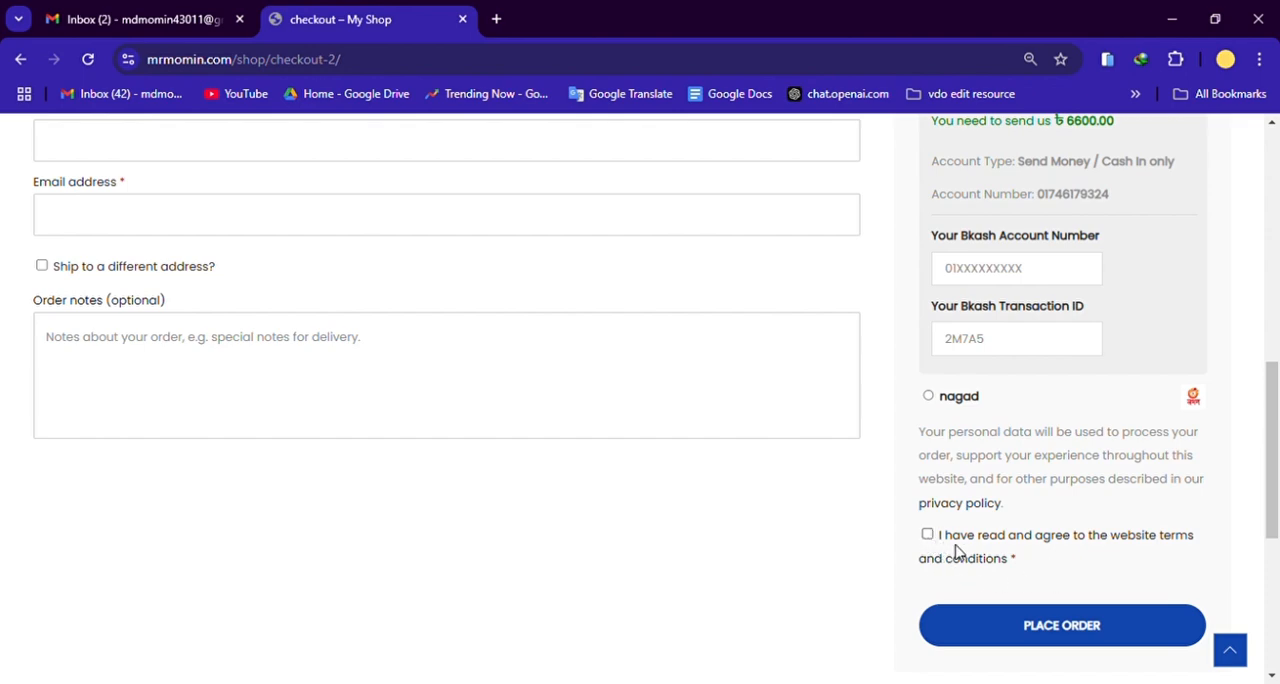
pyautogui.scroll(5, 722, 575)
pyautogui.scroll(3, 689, 566)
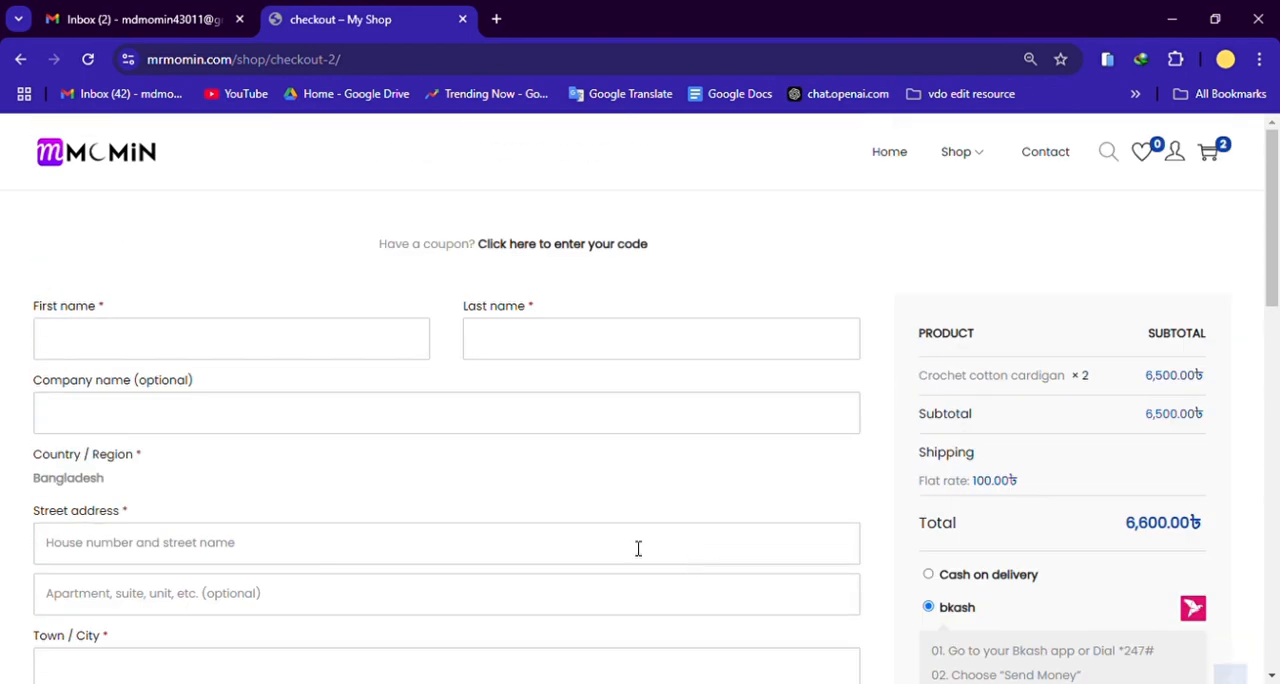
pyautogui.click(205, 382)
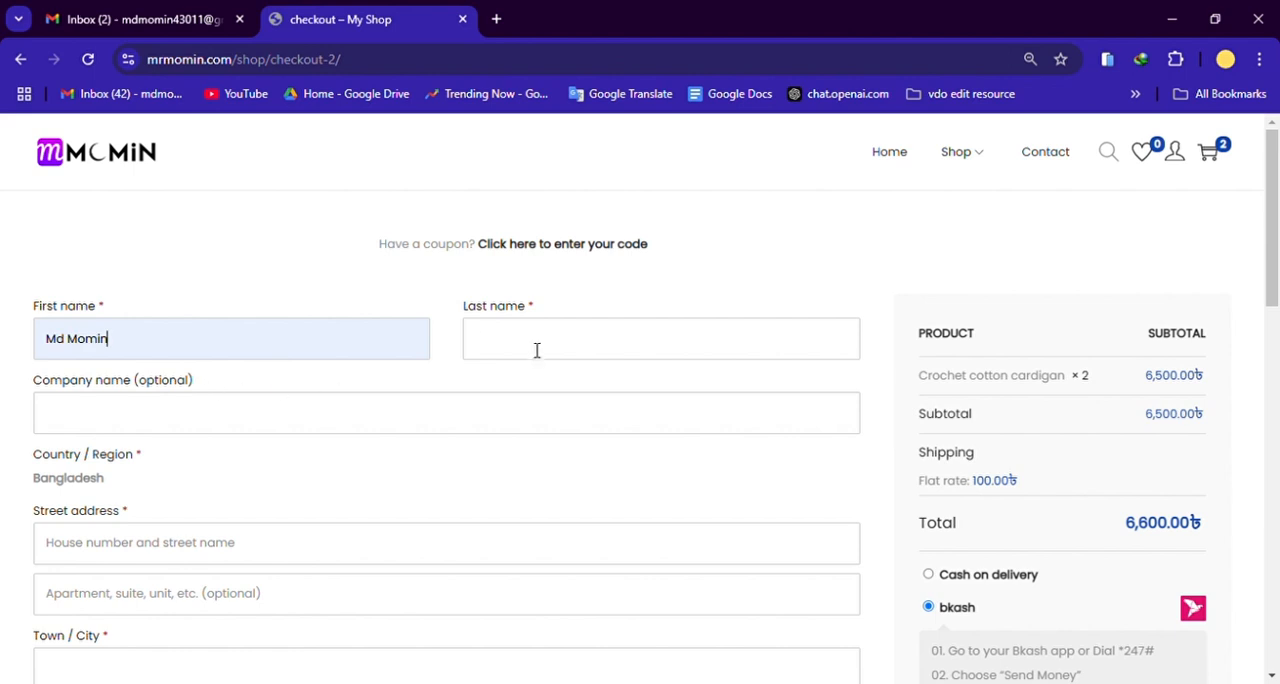
pyautogui.click(605, 432)
pyautogui.scroll(-1, 474, 435)
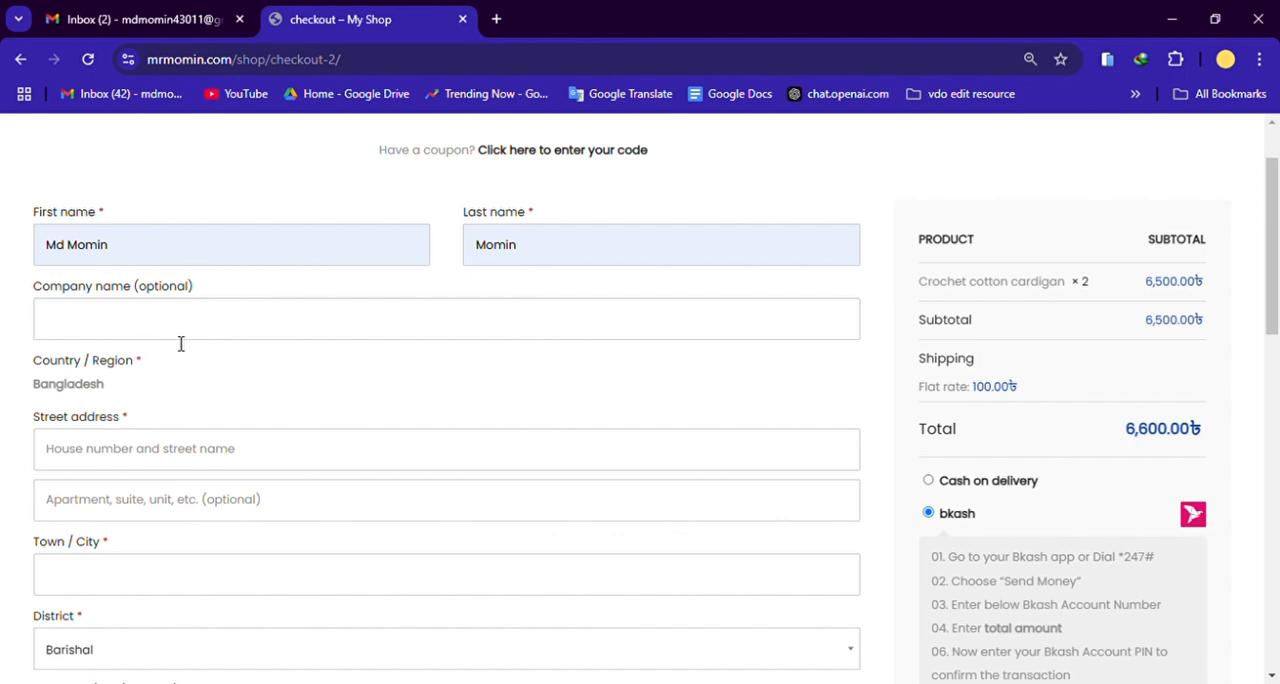
# Step: Fill in the billing street address, town, postcode, phone and e-mail with the customer's saved details
pyautogui.click(161, 451)
pyautogui.scroll(-1, 262, 376)
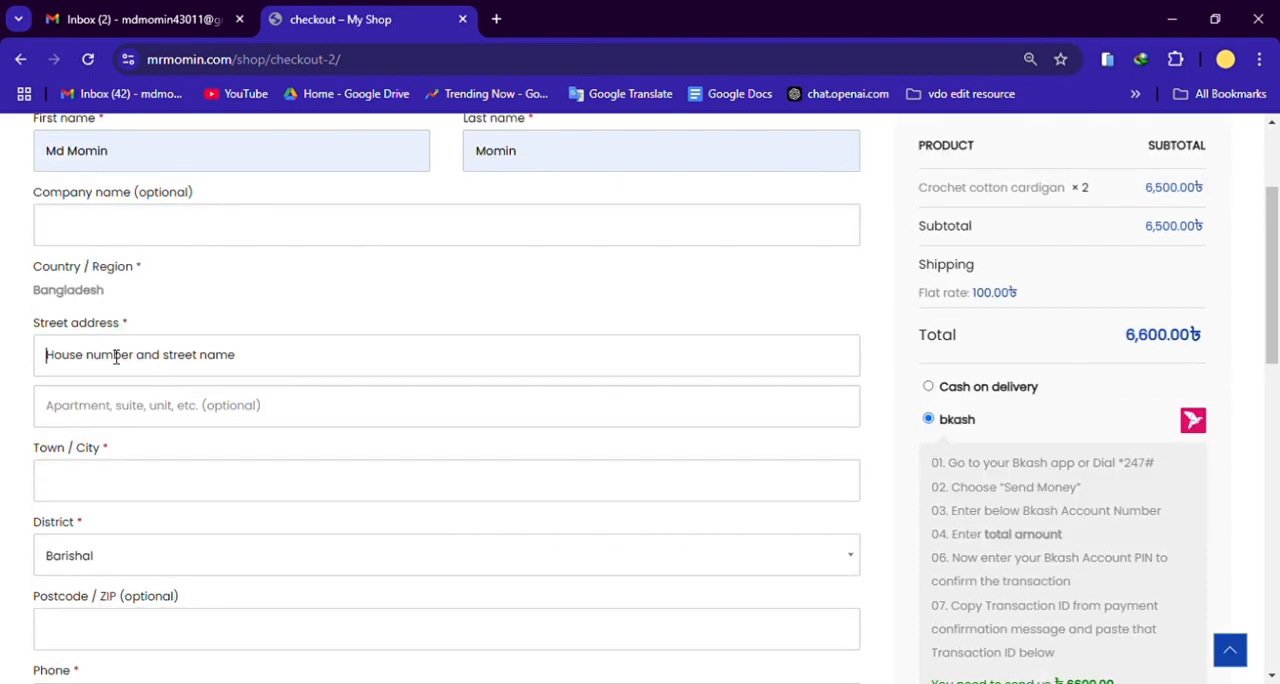
pyautogui.click(189, 420)
pyautogui.scroll(-1, 583, 387)
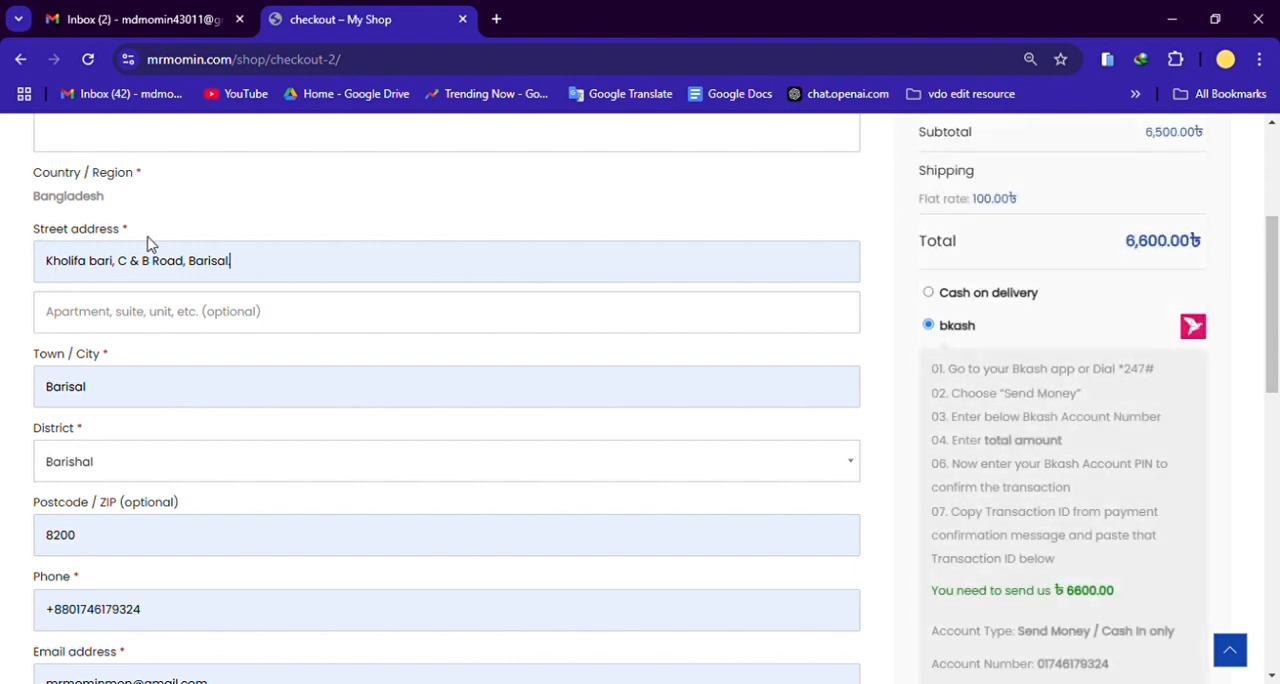
# Step: Check the filled-in street address, town, district, postcode and phone entries in the billing form
pyautogui.moveTo(261, 271); pyautogui.dragTo(40, 266)
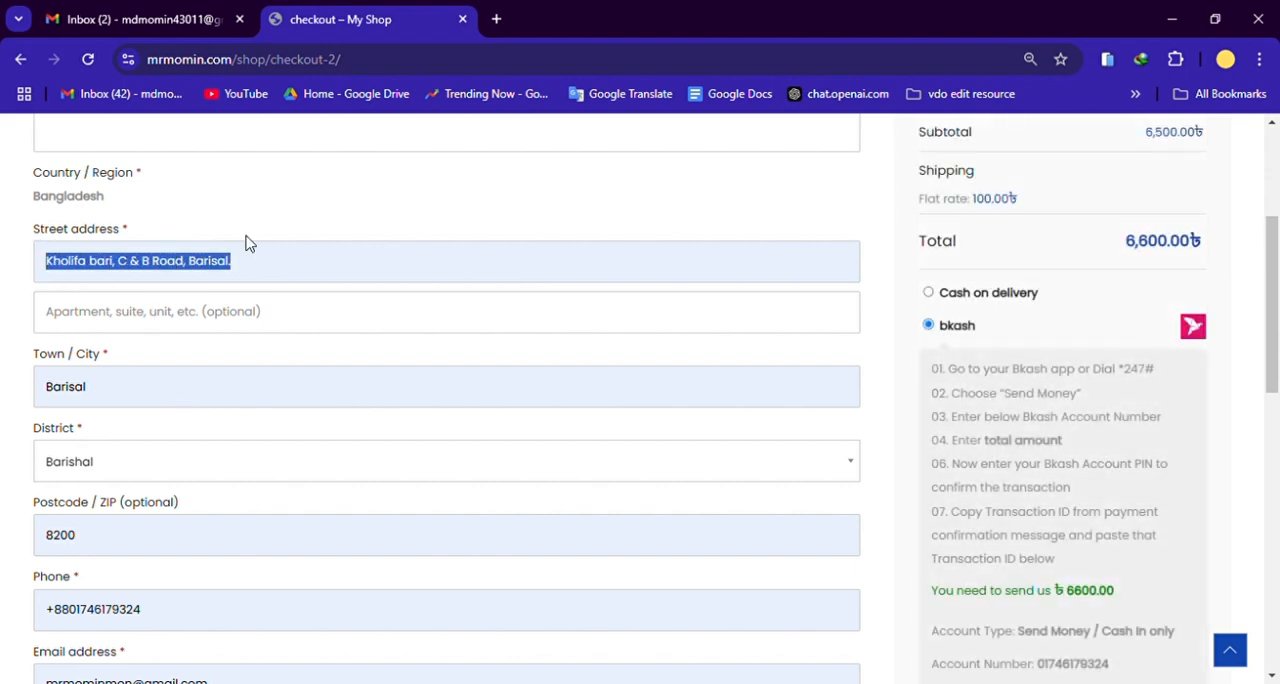
pyautogui.moveTo(100, 403); pyautogui.dragTo(29, 404)
pyautogui.click(23, 425)
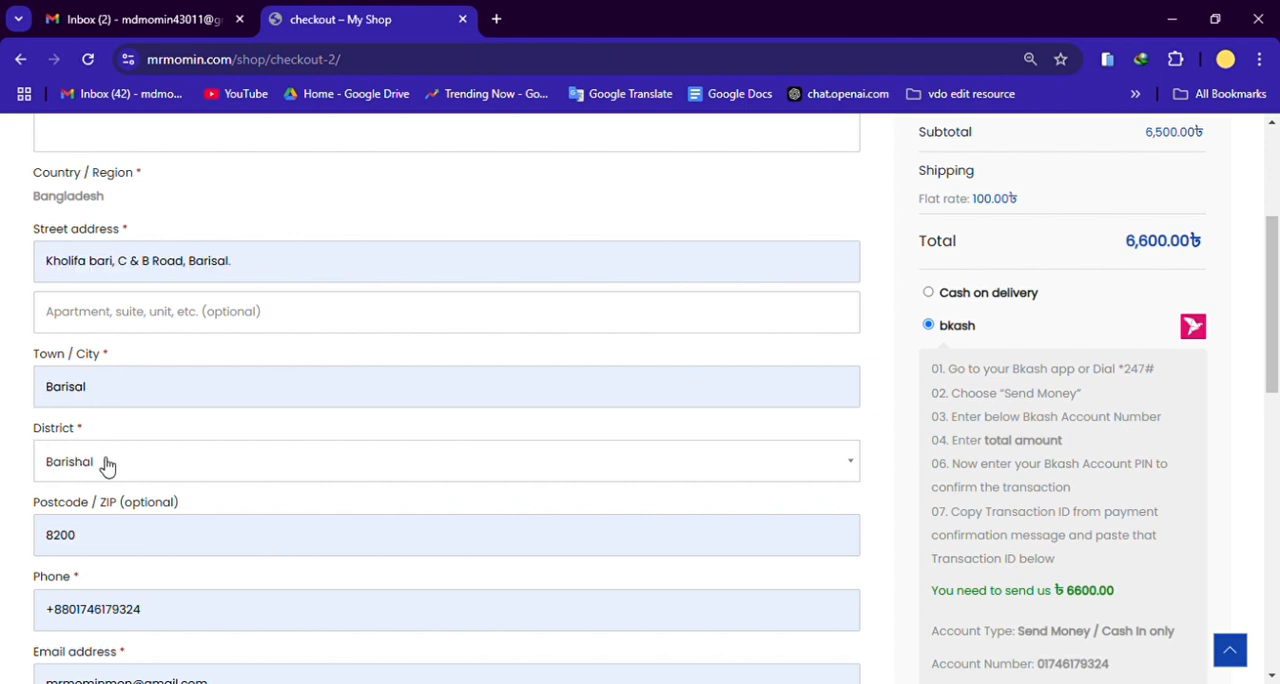
pyautogui.scroll(-1, 270, 470)
pyautogui.moveTo(110, 447); pyautogui.dragTo(42, 442)
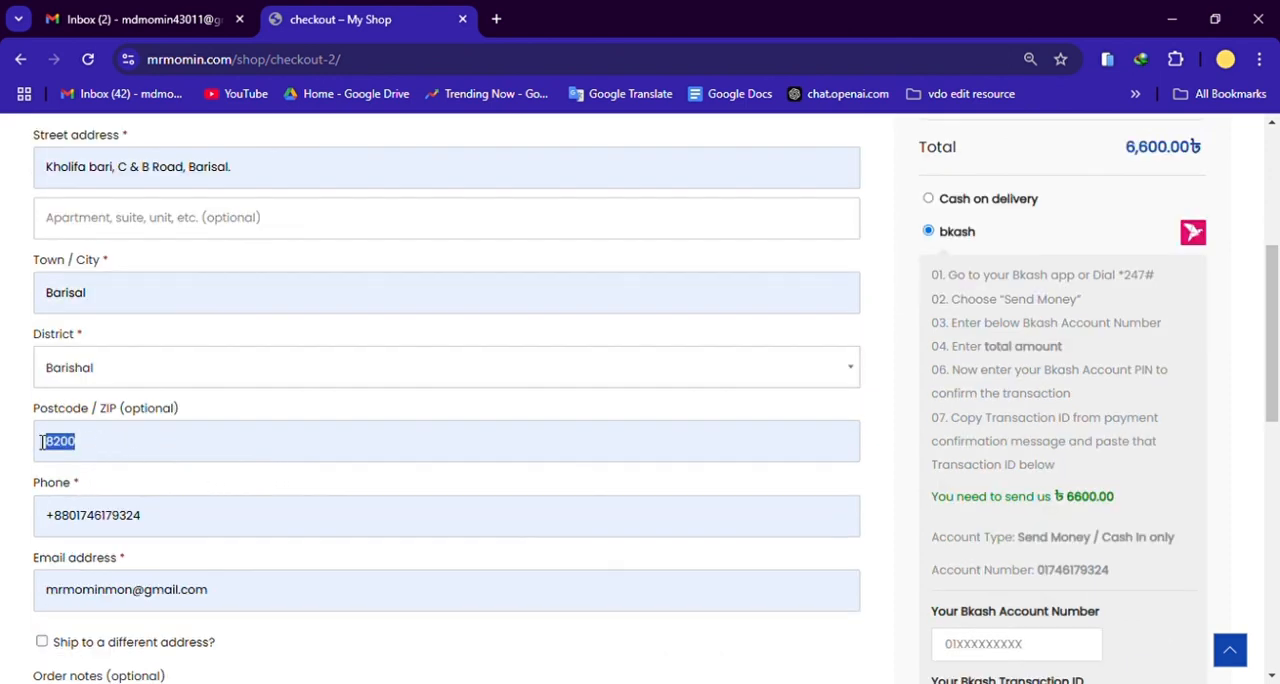
pyautogui.click(31, 476)
pyautogui.scroll(-1, 181, 527)
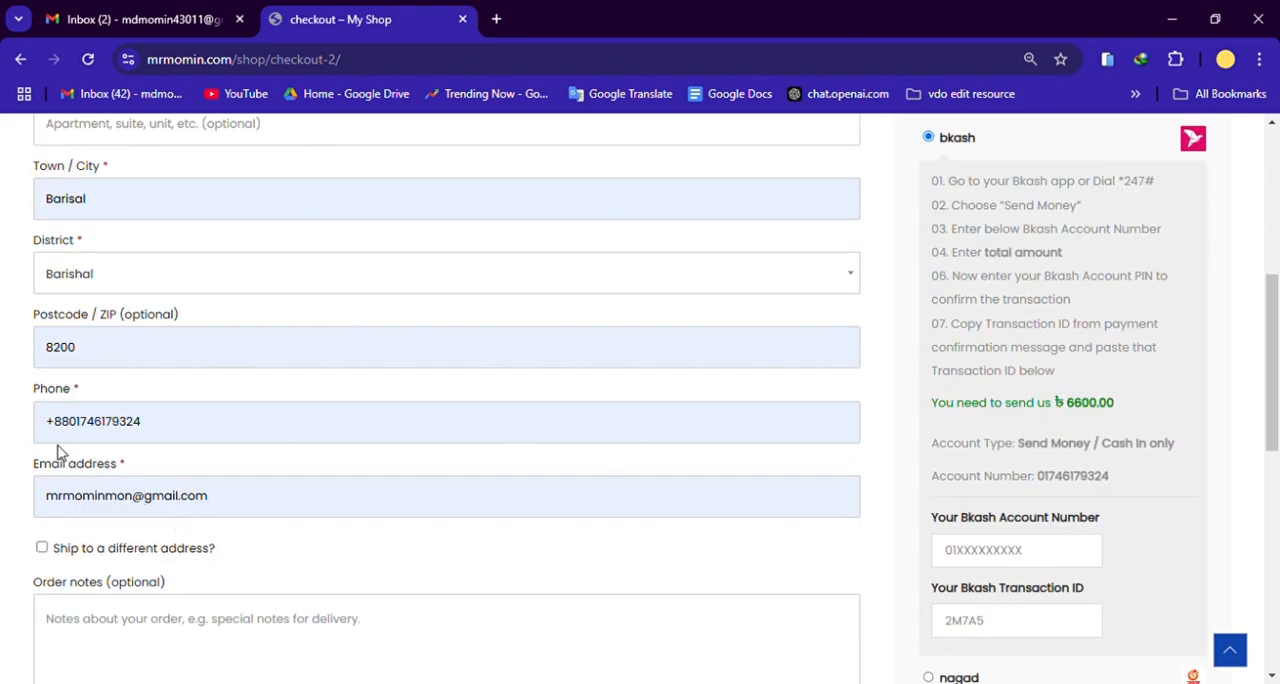
pyautogui.moveTo(158, 430); pyautogui.dragTo(50, 430)
pyautogui.click(27, 453)
pyautogui.moveTo(155, 431); pyautogui.dragTo(10, 428)
pyautogui.click(20, 455)
# Step: Replace the billing e-mail with the customer's other e-mail address and recheck the billing details
pyautogui.moveTo(234, 502); pyautogui.dragTo(6, 512)
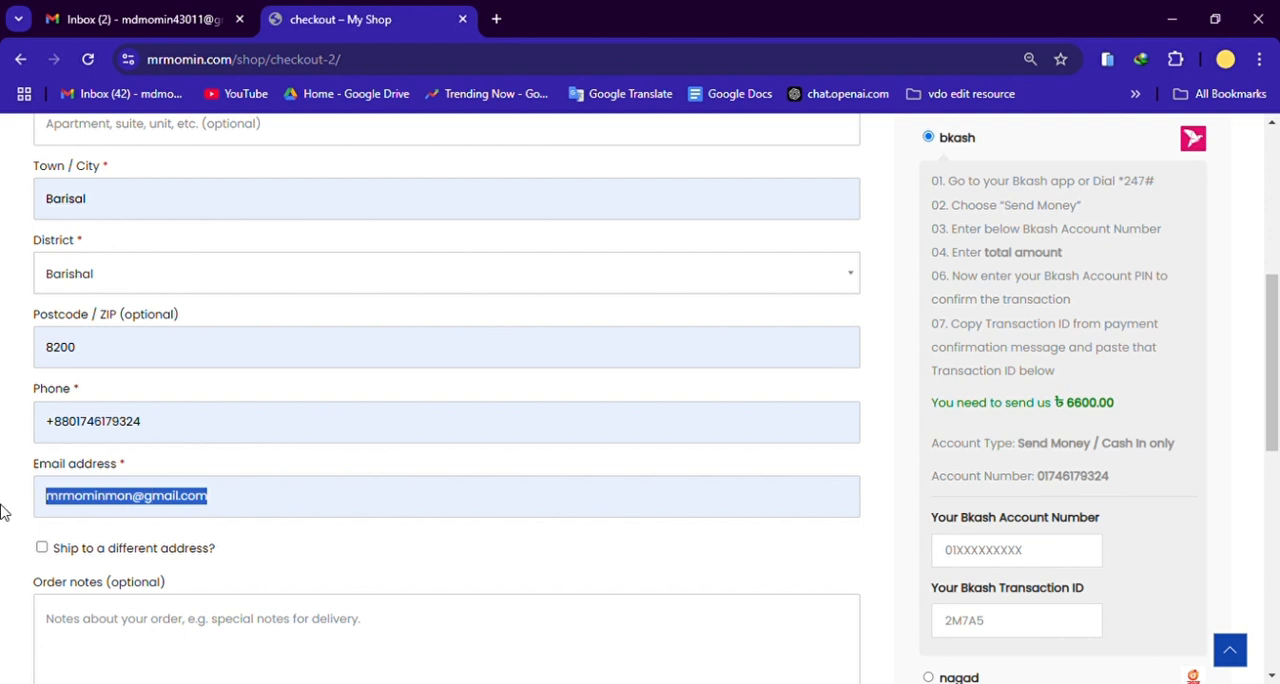
pyautogui.click(291, 557)
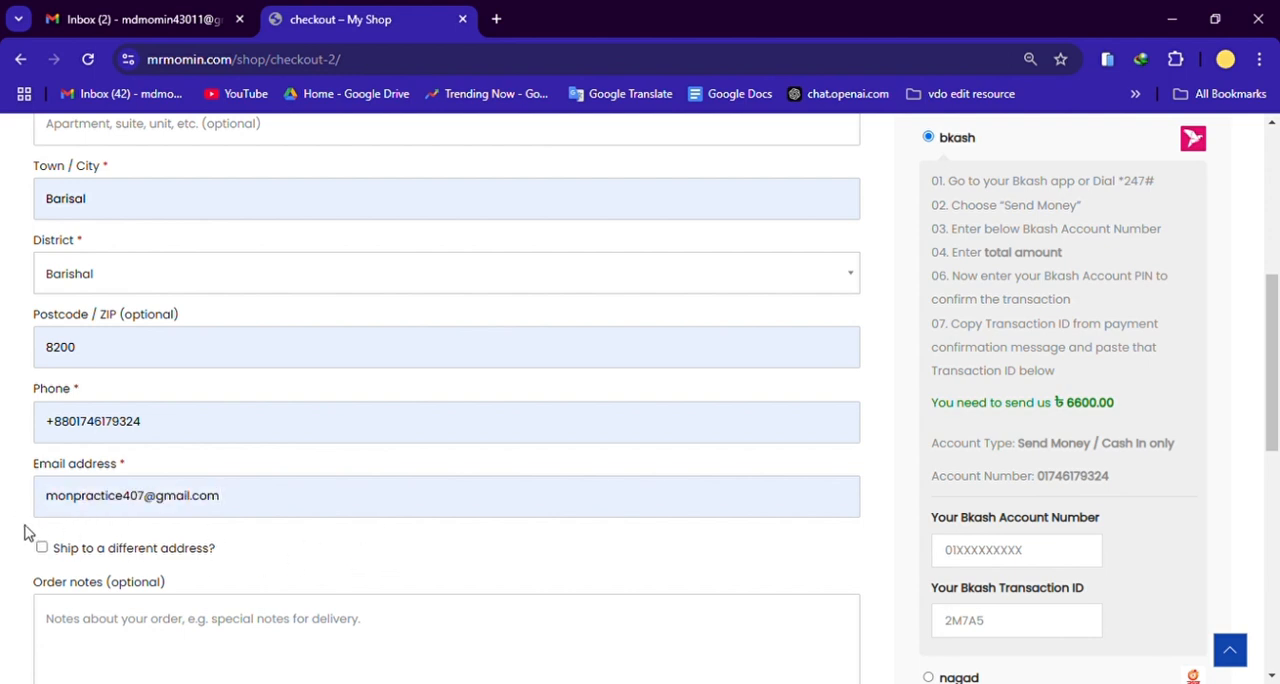
pyautogui.scroll(-1, 316, 530)
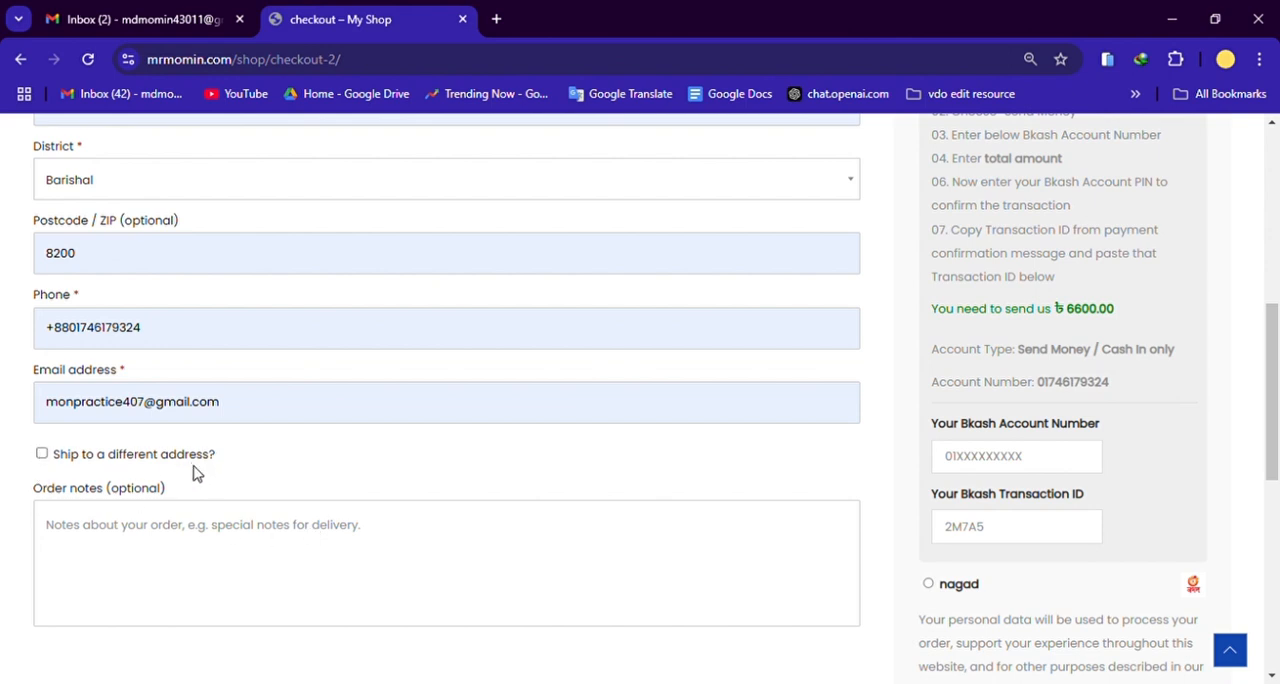
pyautogui.scroll(2, 205, 450)
pyautogui.scroll(-1, 486, 430)
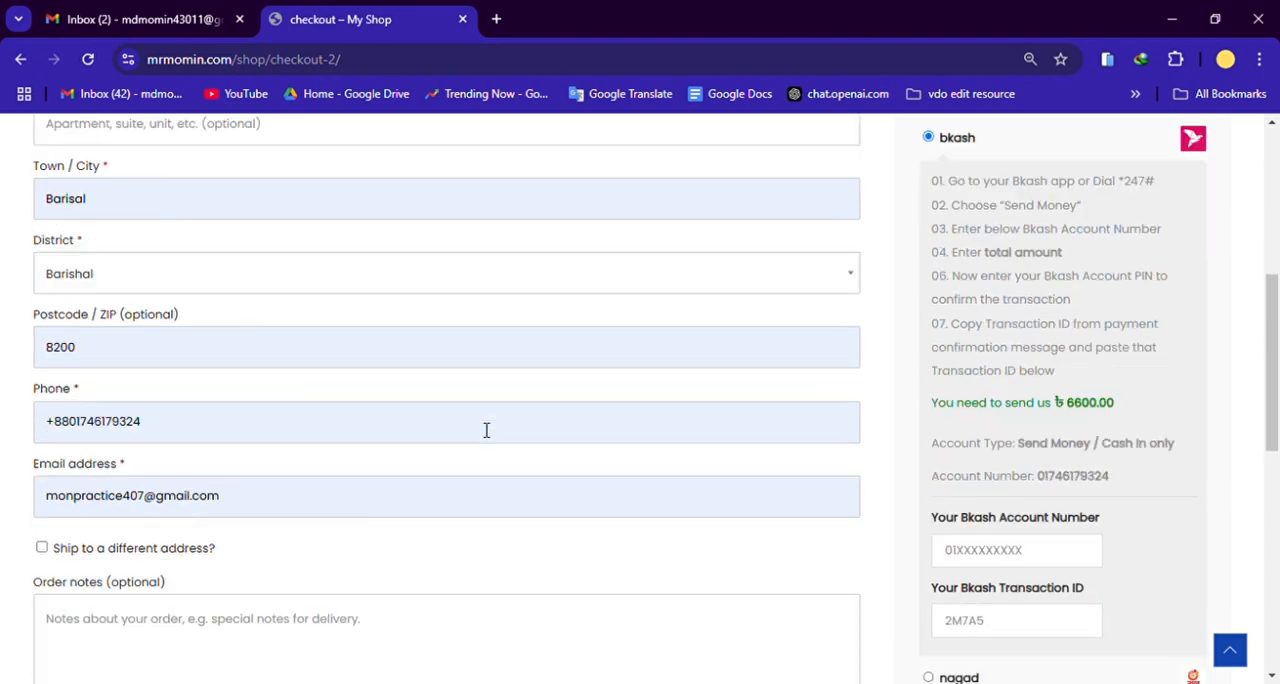
pyautogui.scroll(-1, 486, 430)
pyautogui.scroll(2, 465, 446)
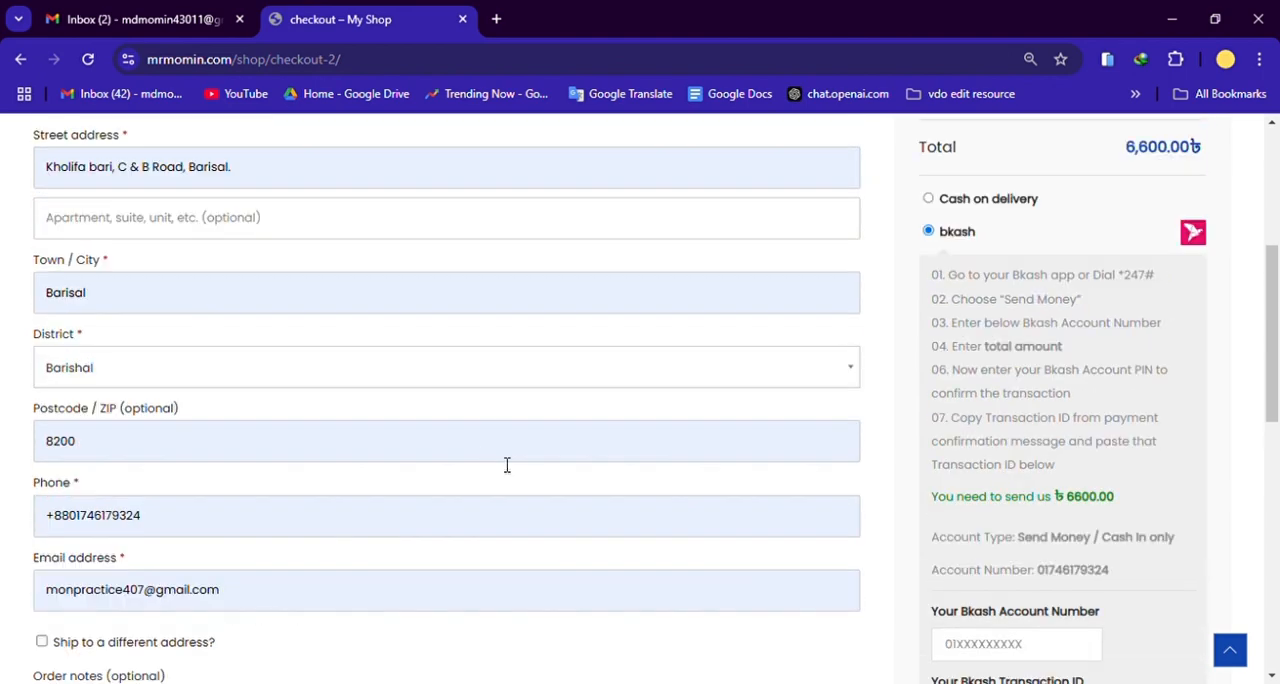
pyautogui.scroll(-1, 509, 468)
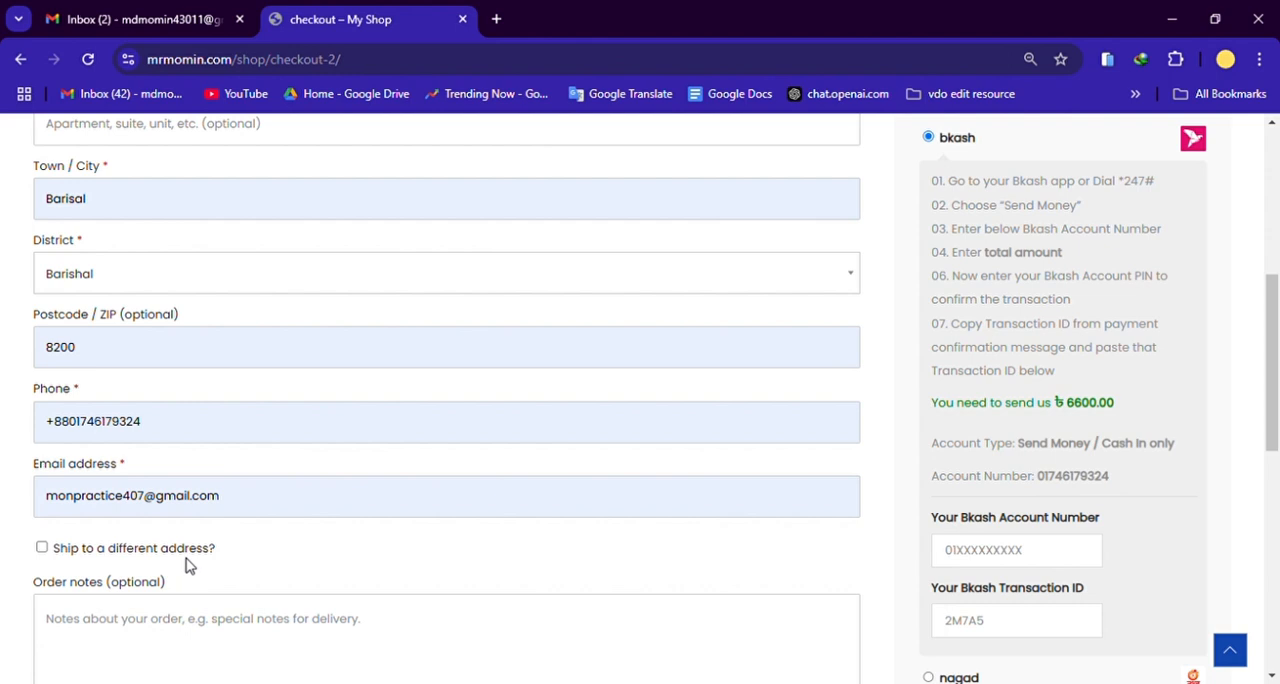
# Step: Turn on shipping to a different address, look through the additional address fields, and turn the option off again
pyautogui.scroll(-1, 195, 570)
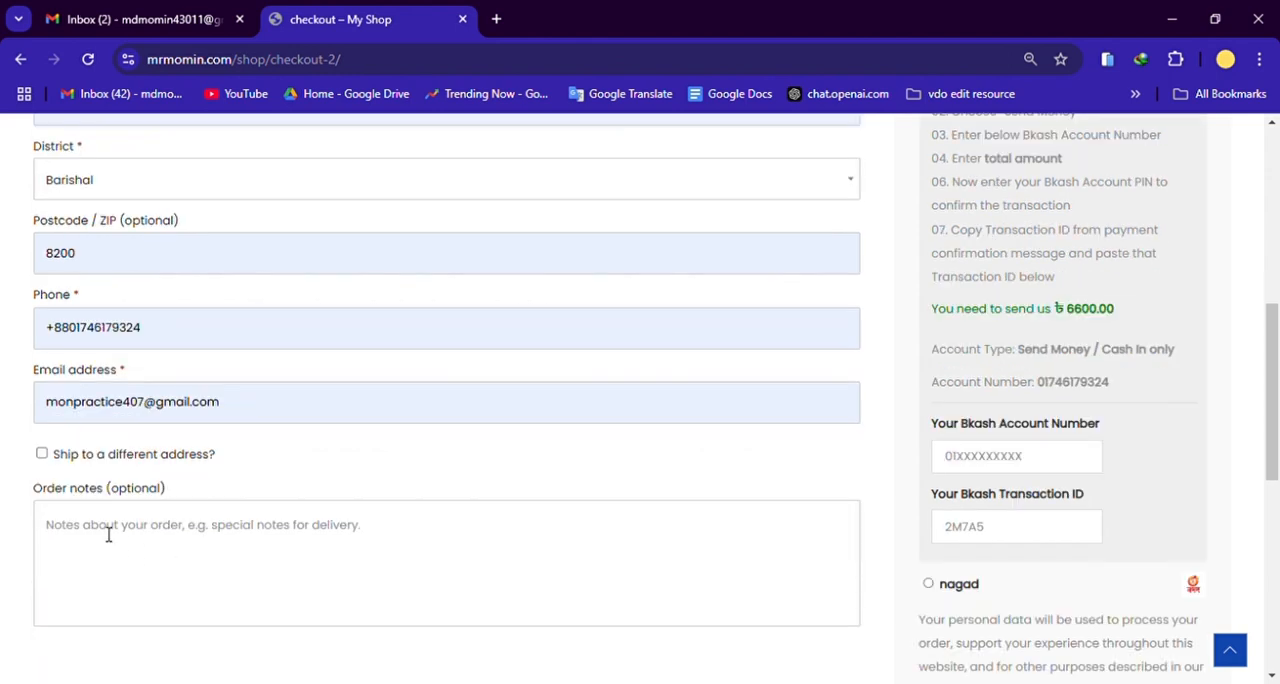
pyautogui.click(41, 453)
pyautogui.scroll(-2, 295, 538)
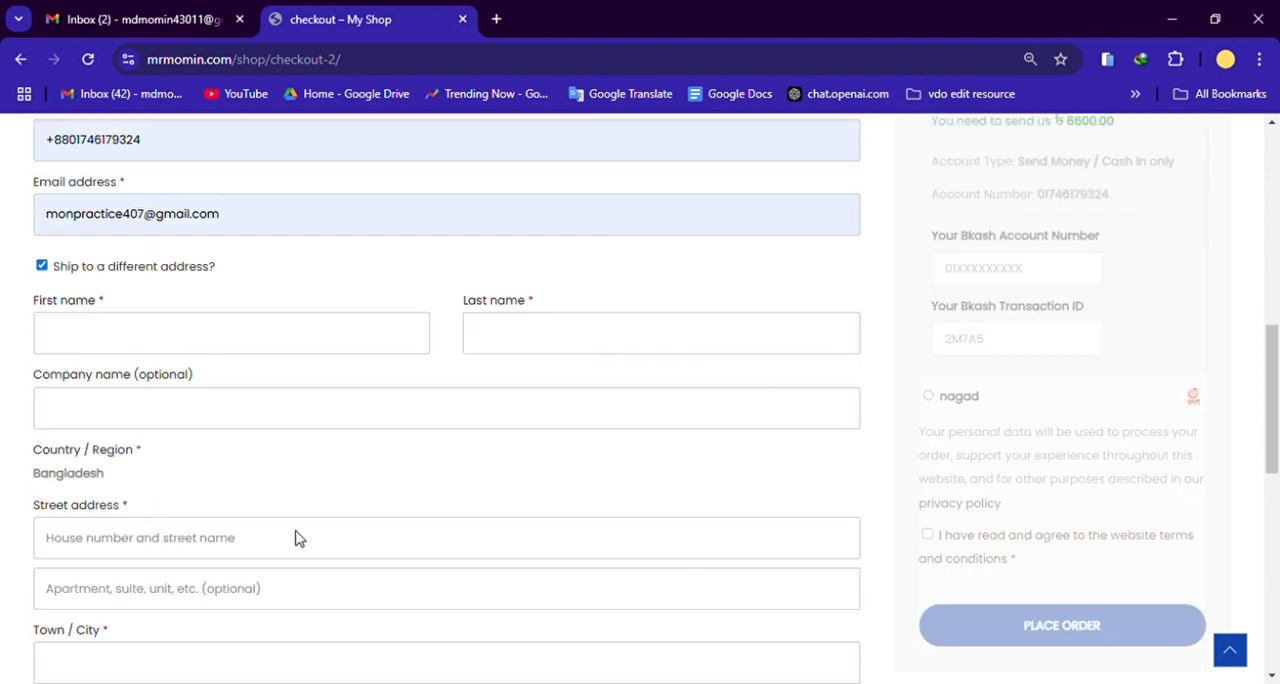
pyautogui.scroll(-1, 380, 571)
pyautogui.scroll(-2, 300, 565)
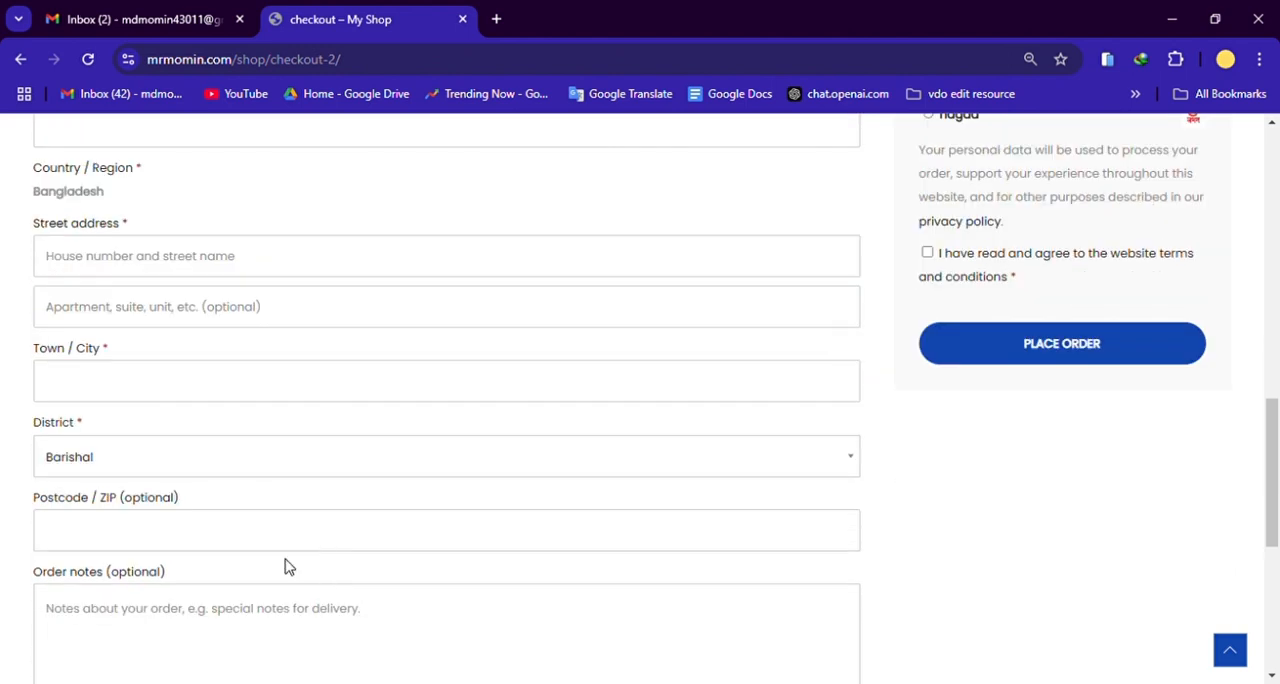
pyautogui.scroll(3, 260, 530)
pyautogui.click(41, 266)
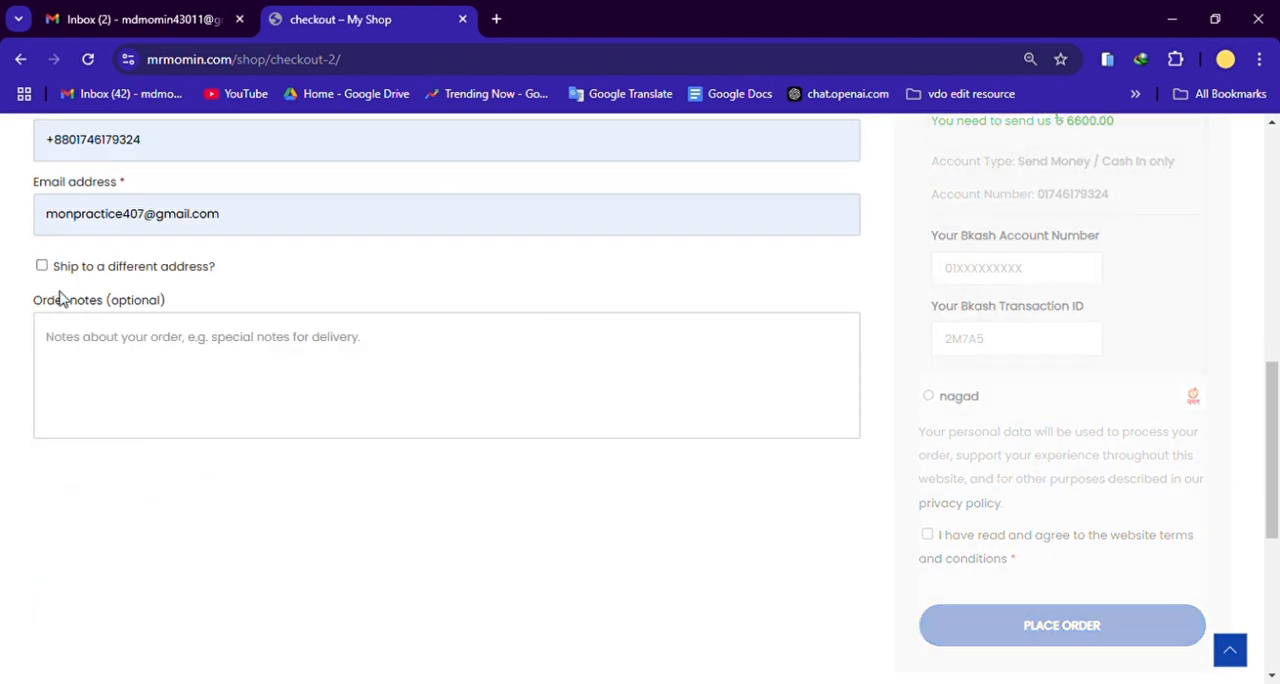
pyautogui.scroll(1, 170, 410)
# Step: Examine the optional order notes field, the payment methods and the terms agreement at checkout
pyautogui.click(80, 428)
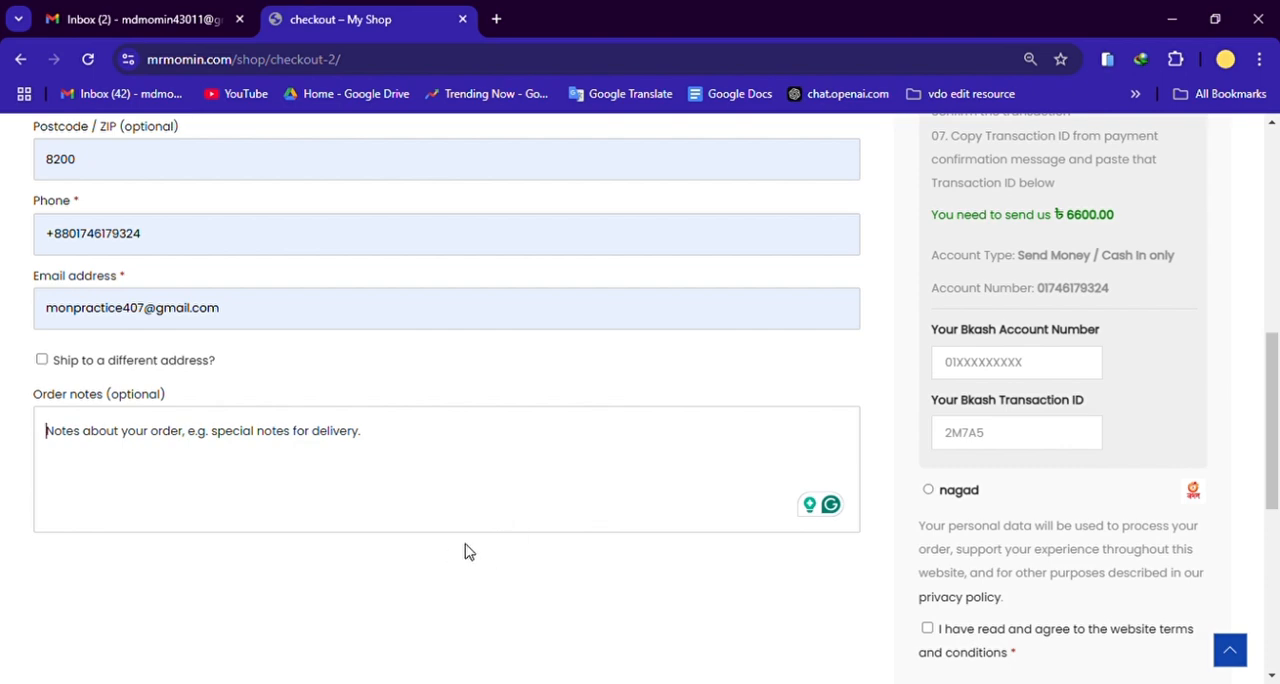
pyautogui.scroll(6, 980, 570)
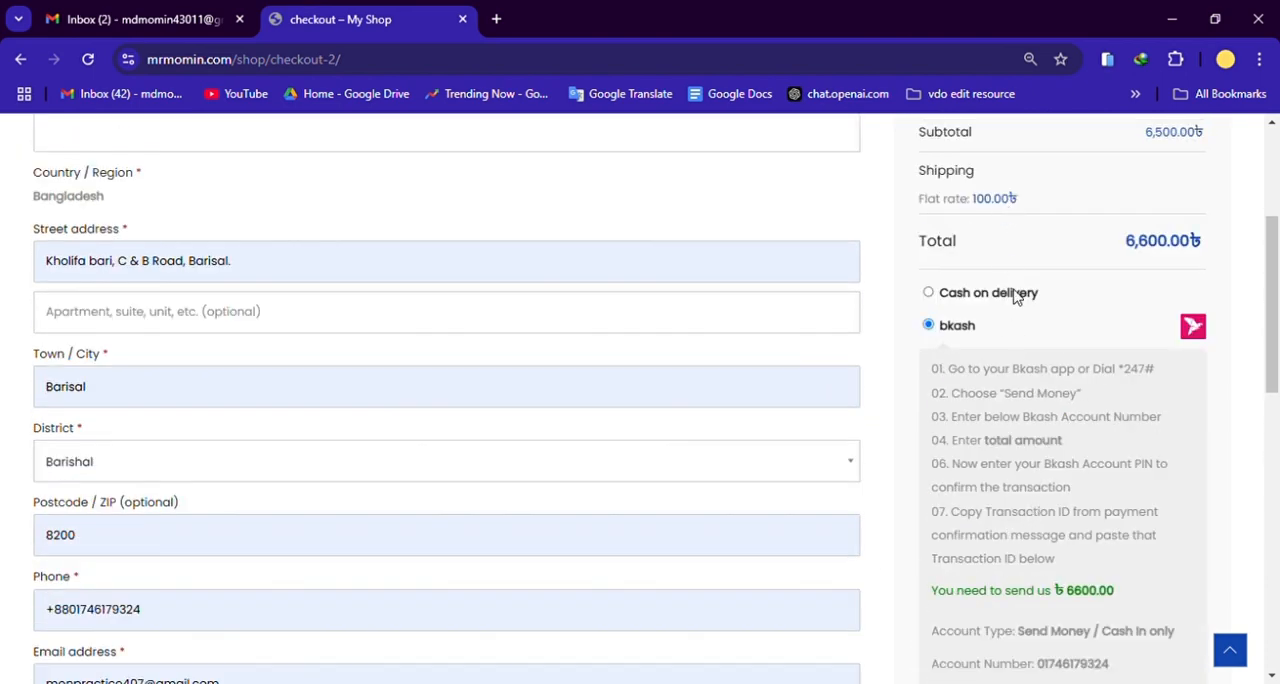
pyautogui.scroll(-6, 946, 506)
pyautogui.scroll(-3, 1030, 506)
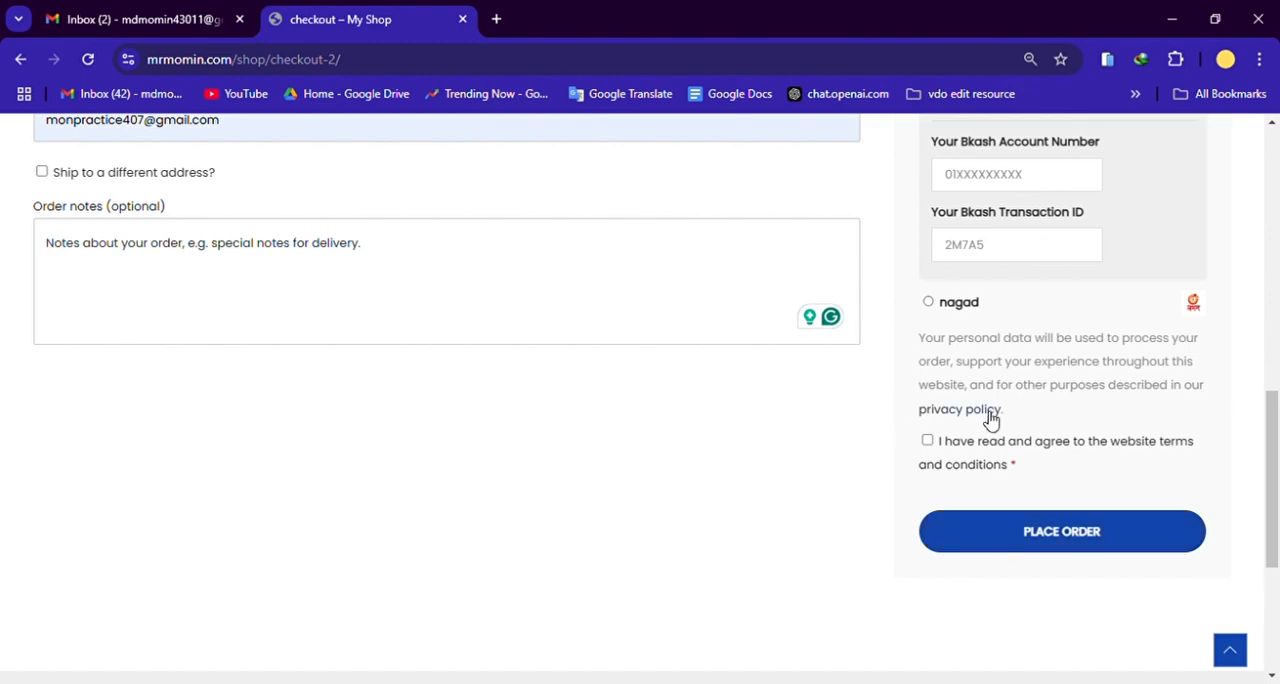
pyautogui.scroll(5, 986, 420)
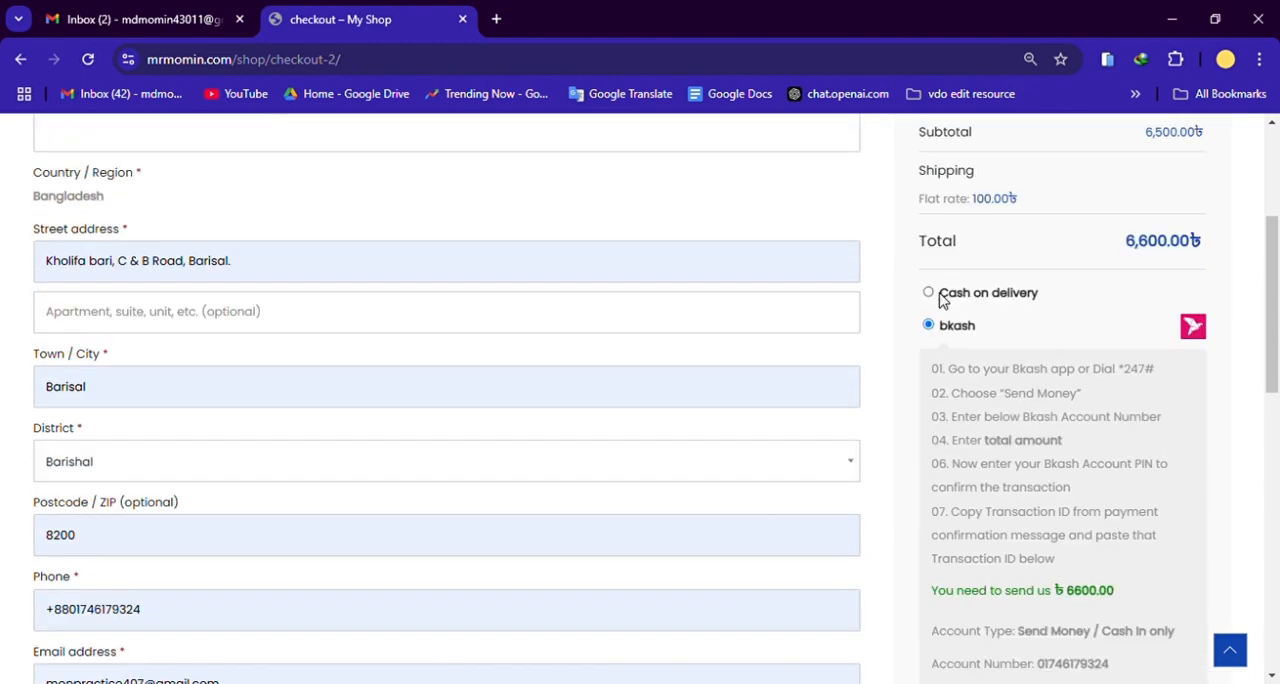
# Step: Try Cash on delivery and nagad as payment methods and examine the Nagad account number and transaction ID fields
pyautogui.click(929, 294)
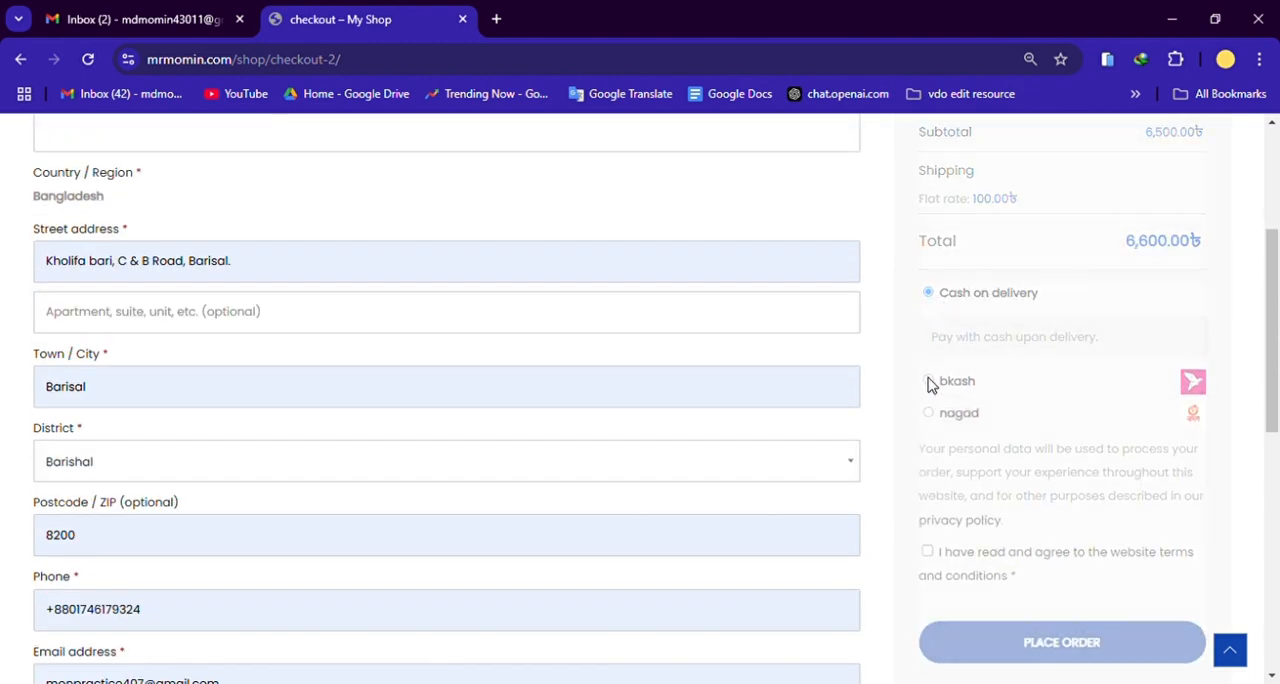
pyautogui.click(929, 414)
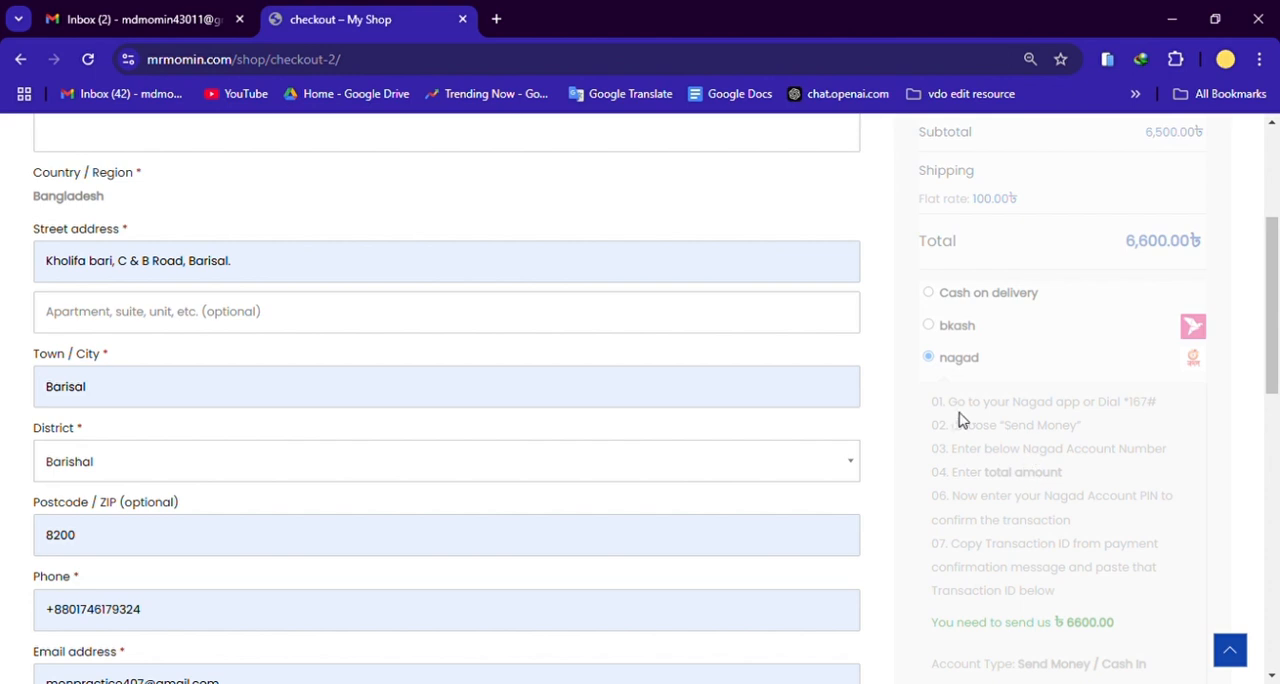
pyautogui.scroll(-1, 1060, 500)
pyautogui.scroll(-3, 1050, 530)
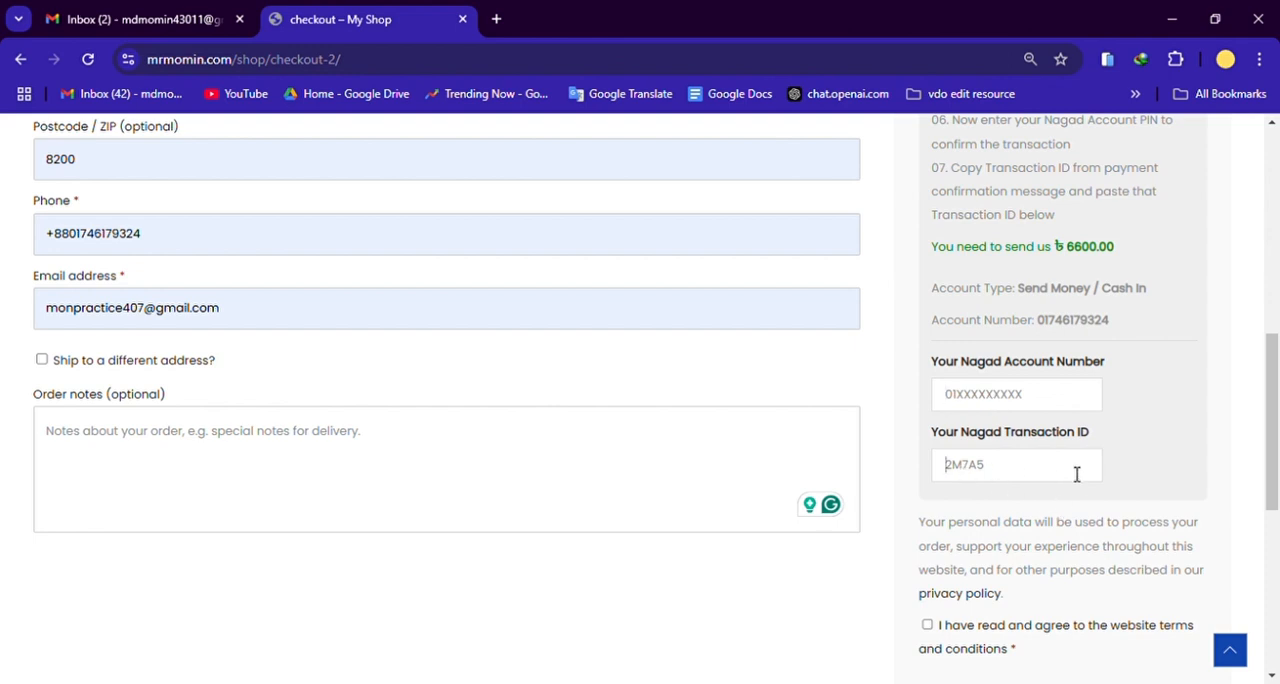
# Step: Agree to the website terms and conditions and place the order with Cash on delivery as the payment method
pyautogui.scroll(-2, 1077, 474)
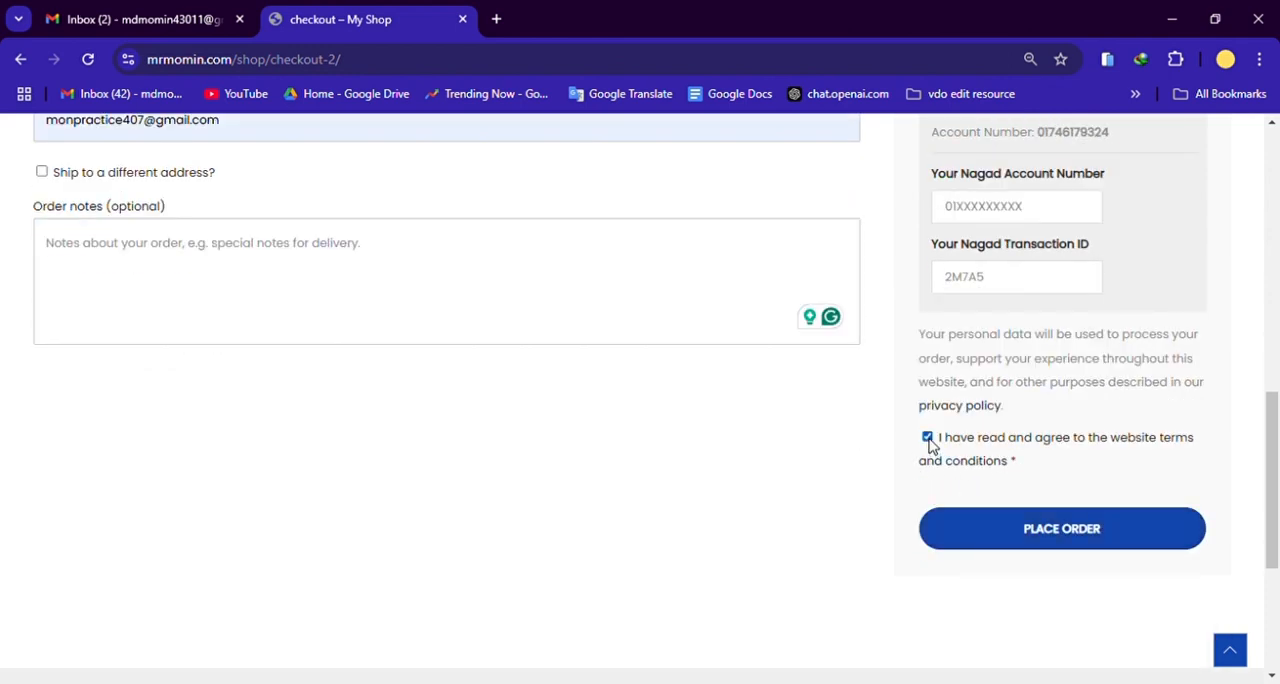
pyautogui.scroll(5, 1094, 560)
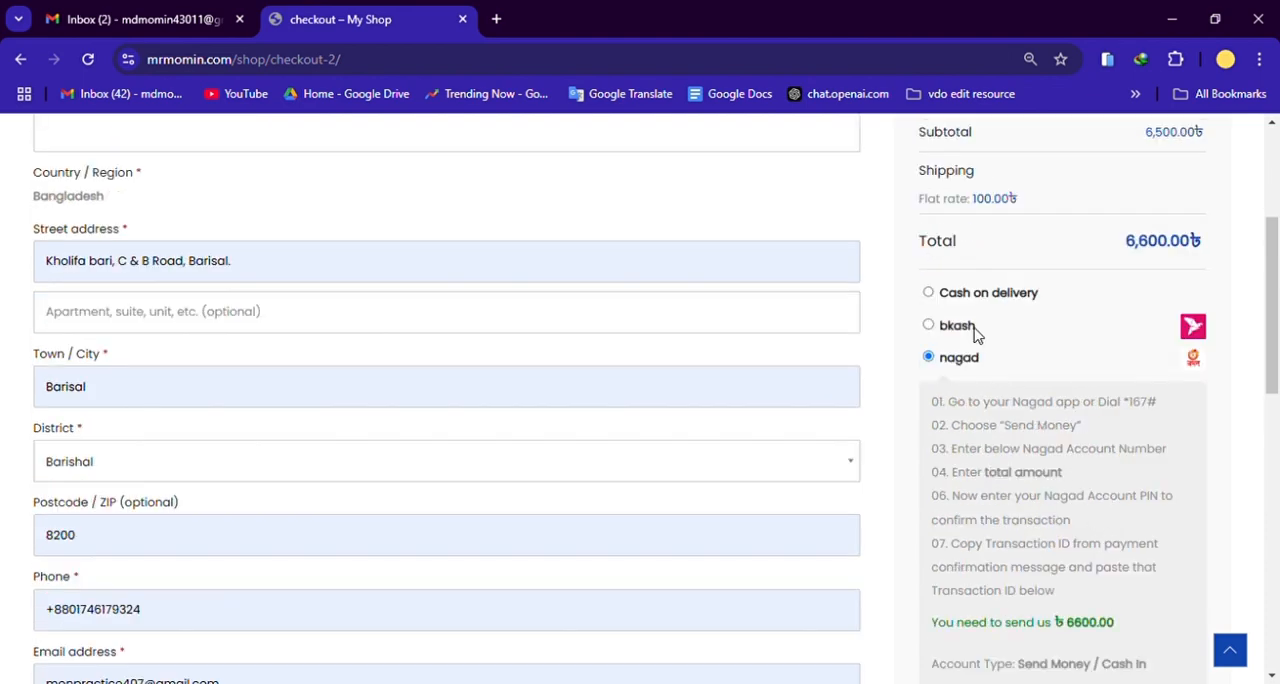
pyautogui.click(929, 293)
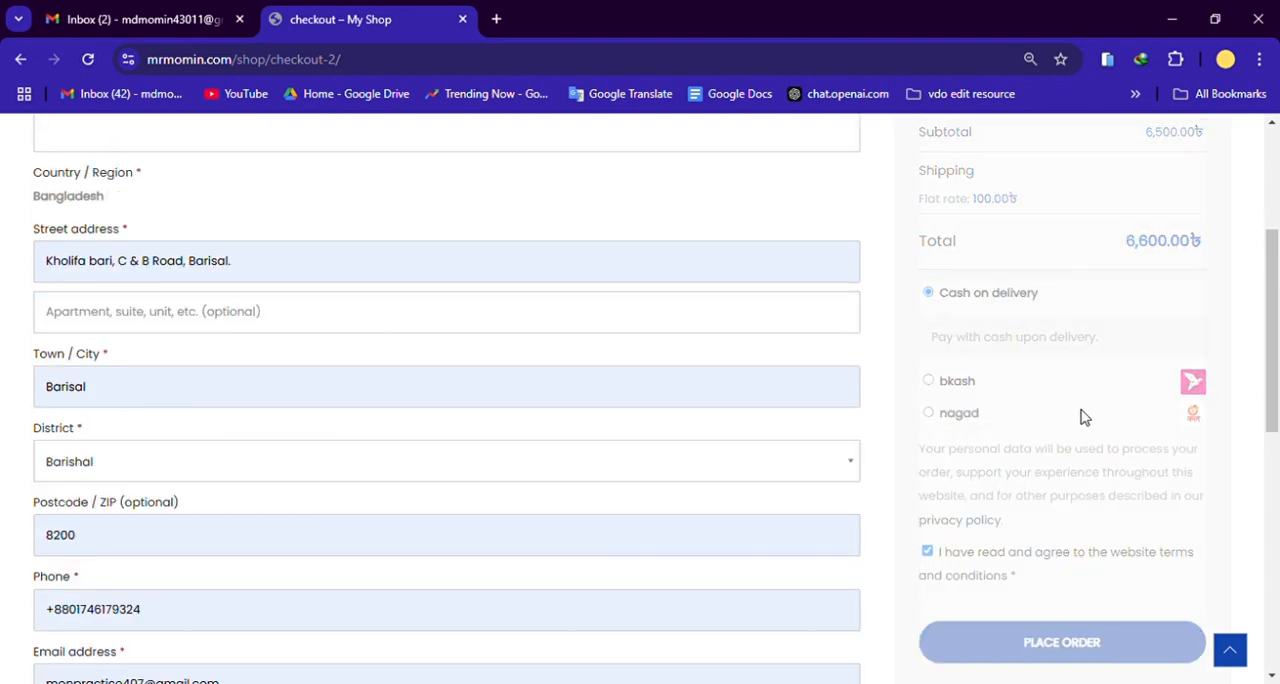
pyautogui.scroll(-2, 1093, 432)
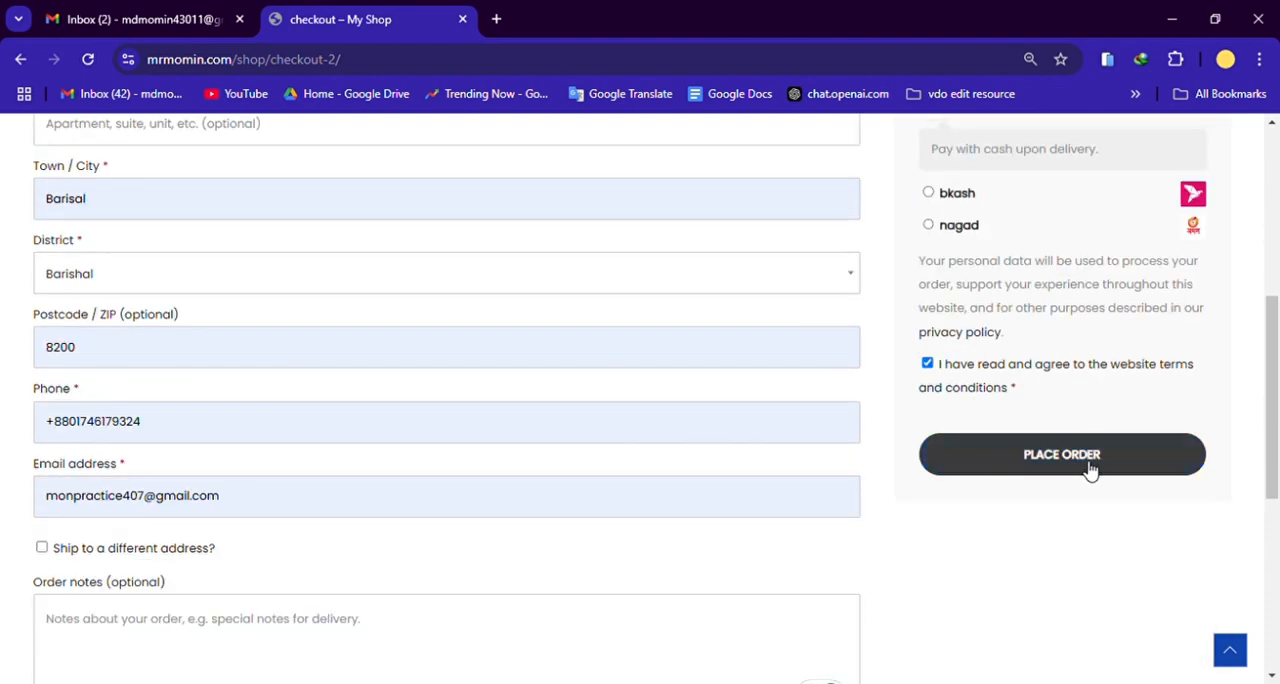
pyautogui.click(1089, 466)
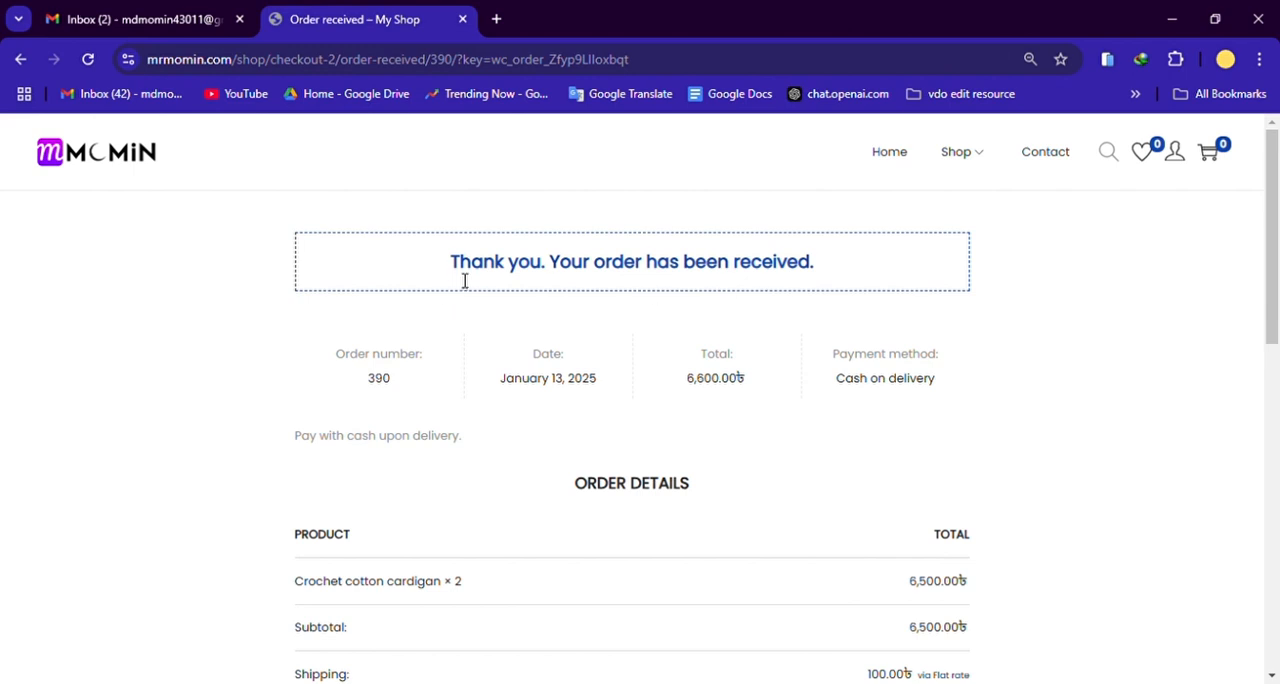
# Step: Review the order confirmation message, the order details and the billing and shipping addresses
pyautogui.moveTo(462, 275); pyautogui.dragTo(640, 279)
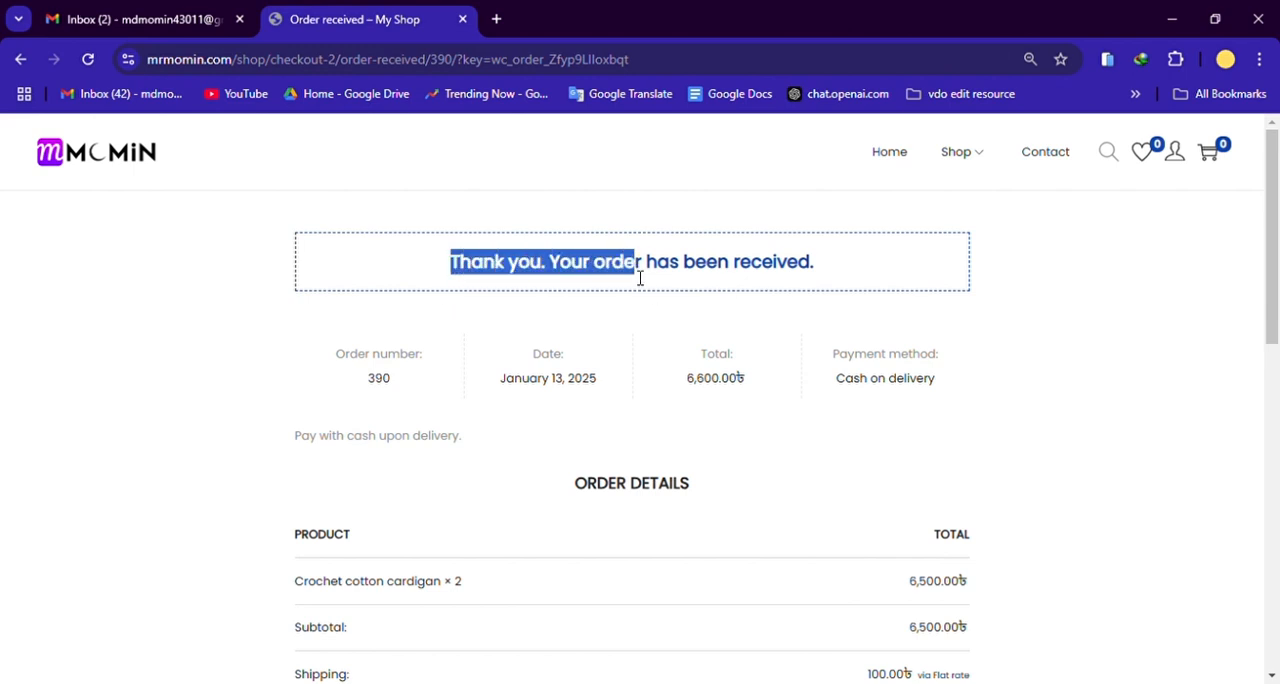
pyautogui.click(742, 279)
pyautogui.moveTo(860, 266); pyautogui.dragTo(449, 271)
pyautogui.click(786, 324)
pyautogui.scroll(-8, 803, 329)
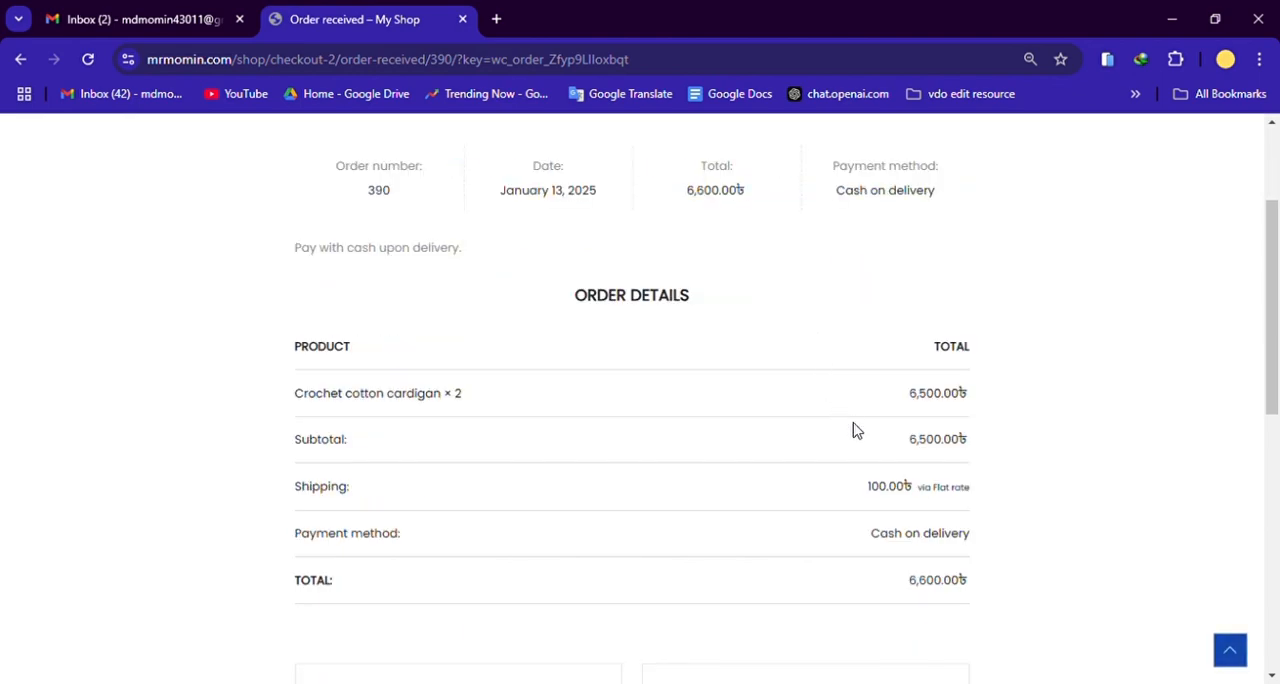
pyautogui.scroll(8, 860, 528)
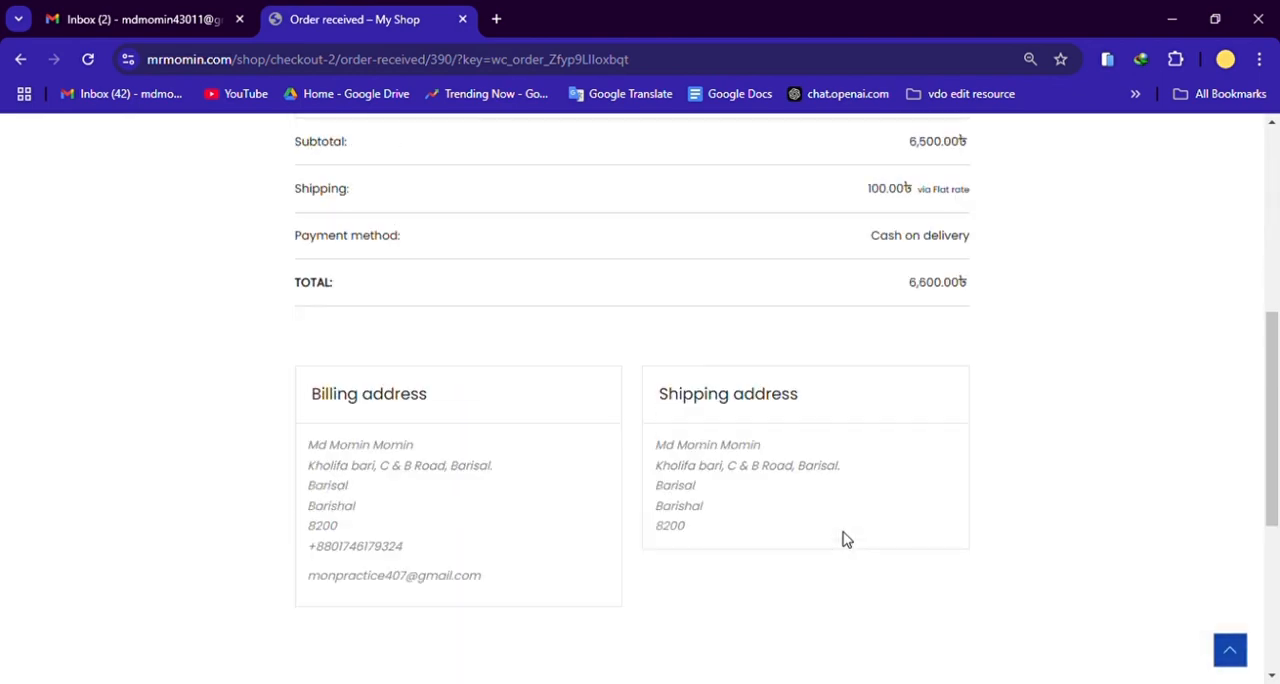
# Step: Switch to Gmail, open the newest "Your My Shop order has been received!" email and review its order details and addresses
pyautogui.scroll(1, 1058, 472)
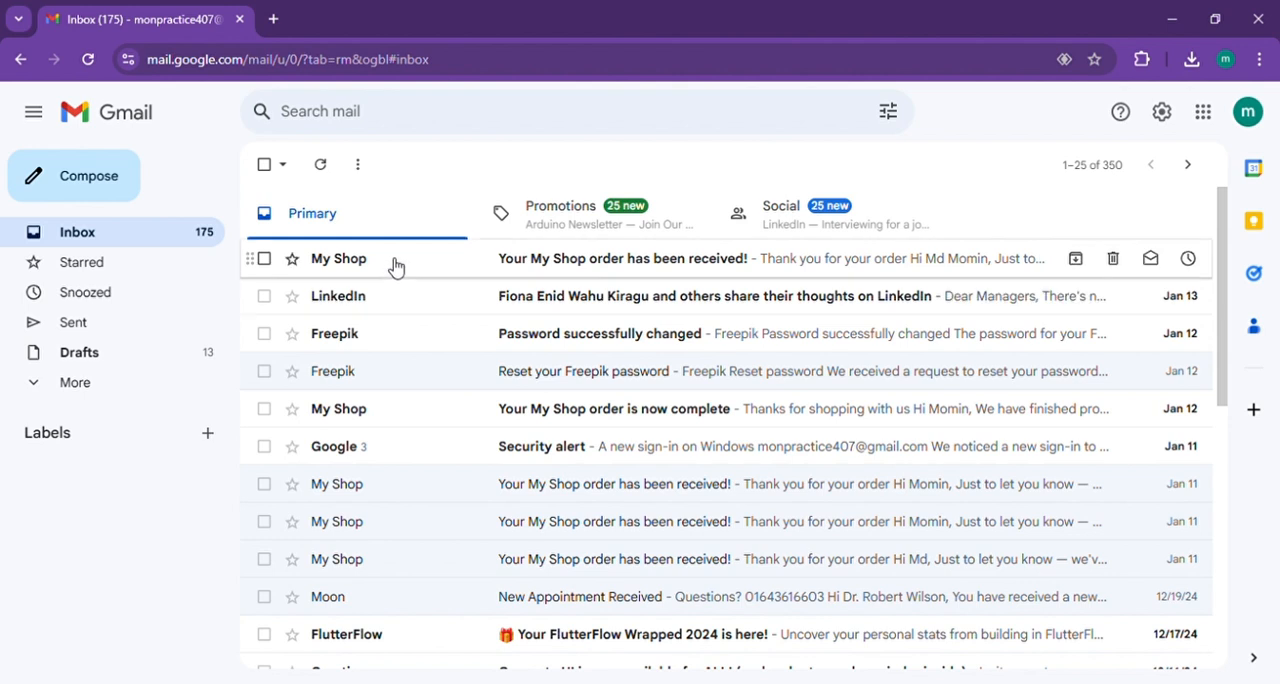
pyautogui.click(450, 268)
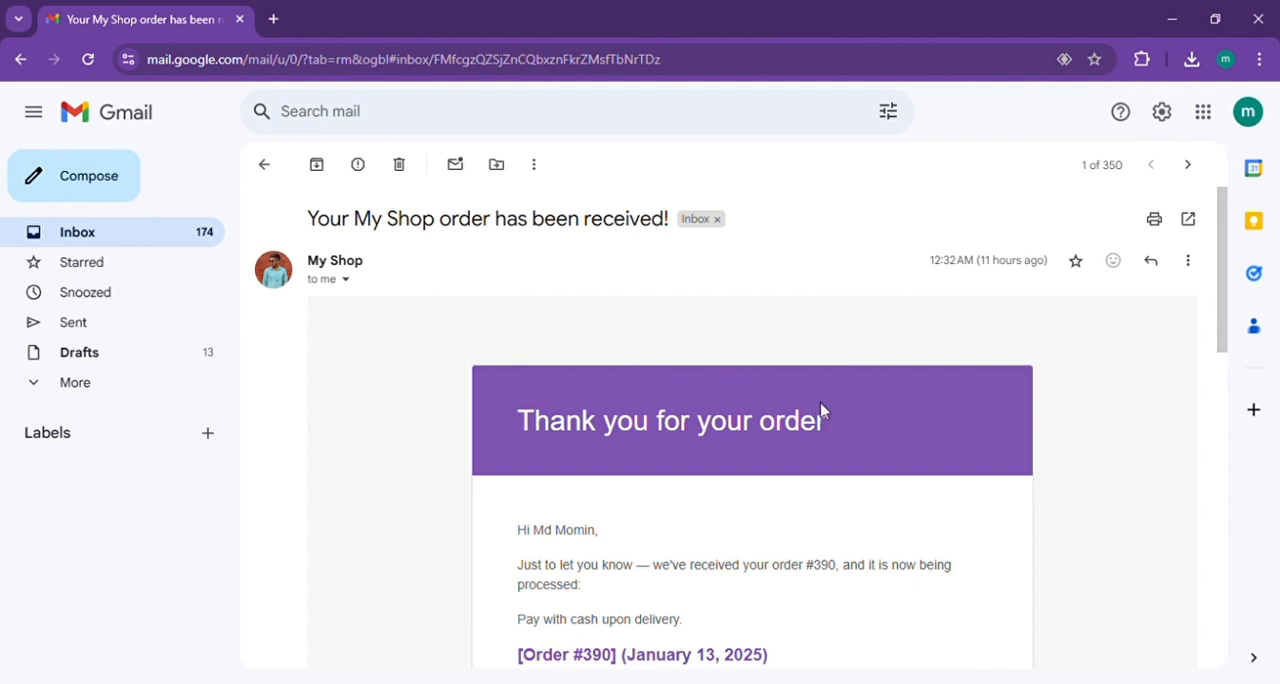
pyautogui.scroll(-4, 822, 410)
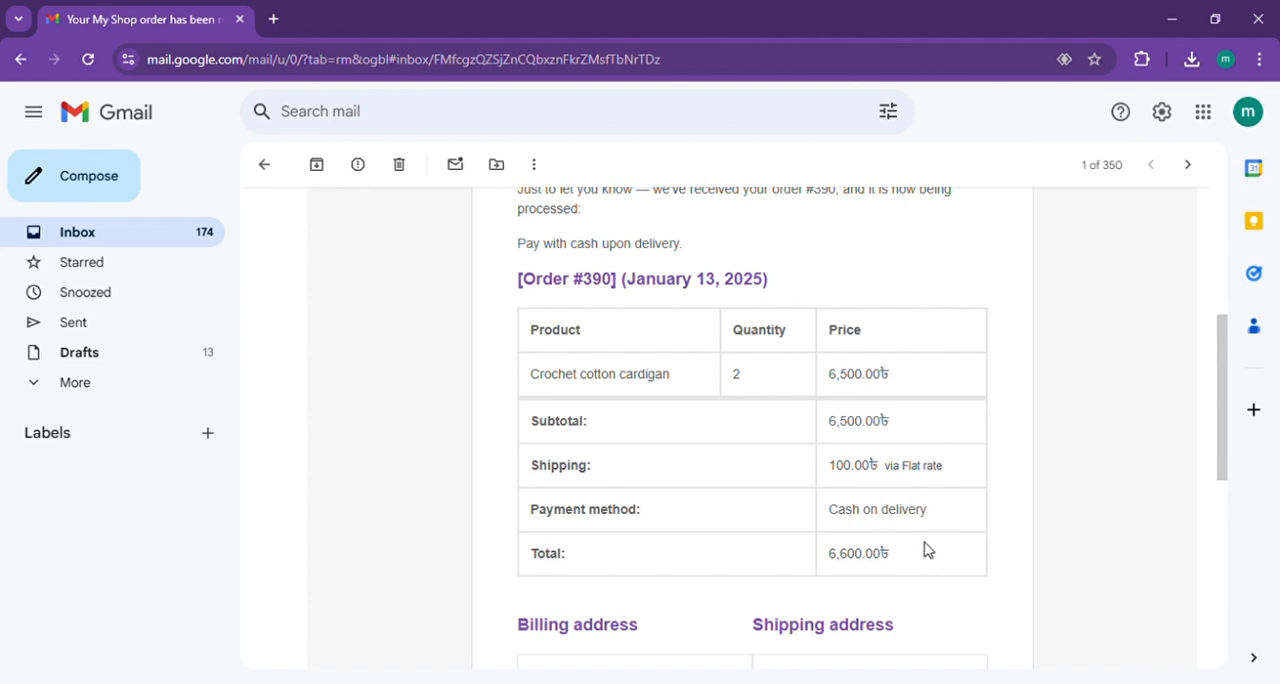
pyautogui.scroll(2, 975, 520)
pyautogui.scroll(1, 985, 515)
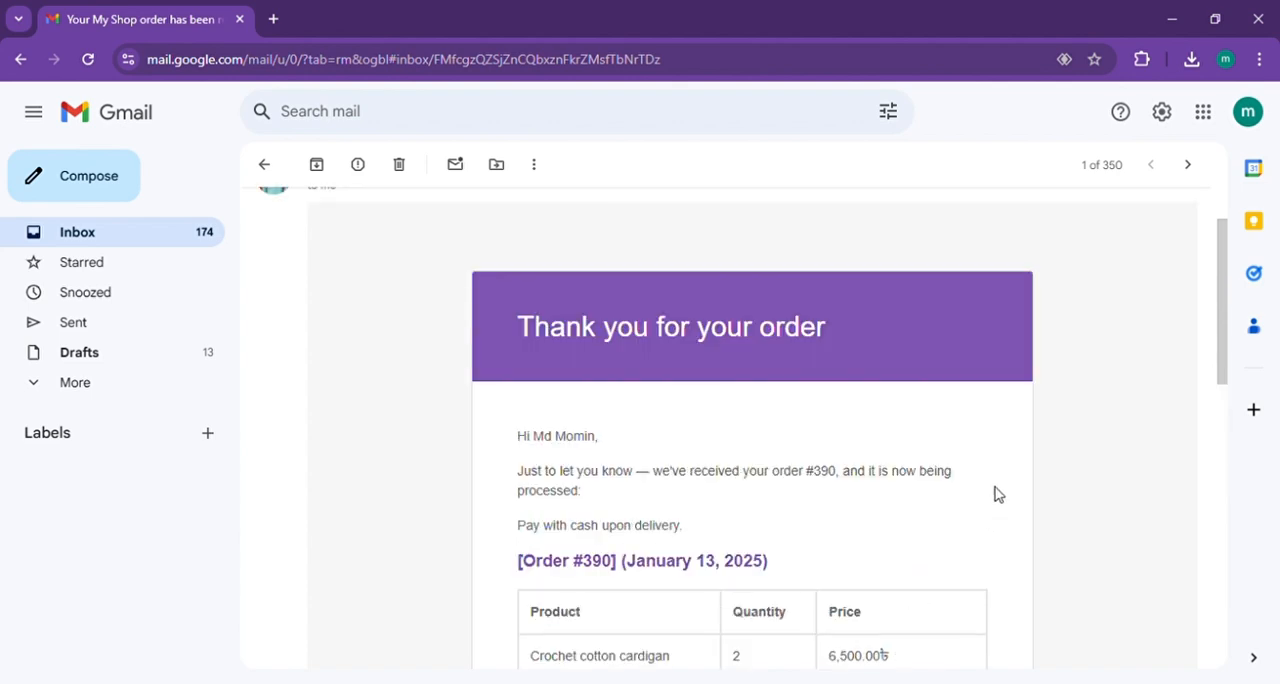
pyautogui.scroll(-2, 997, 494)
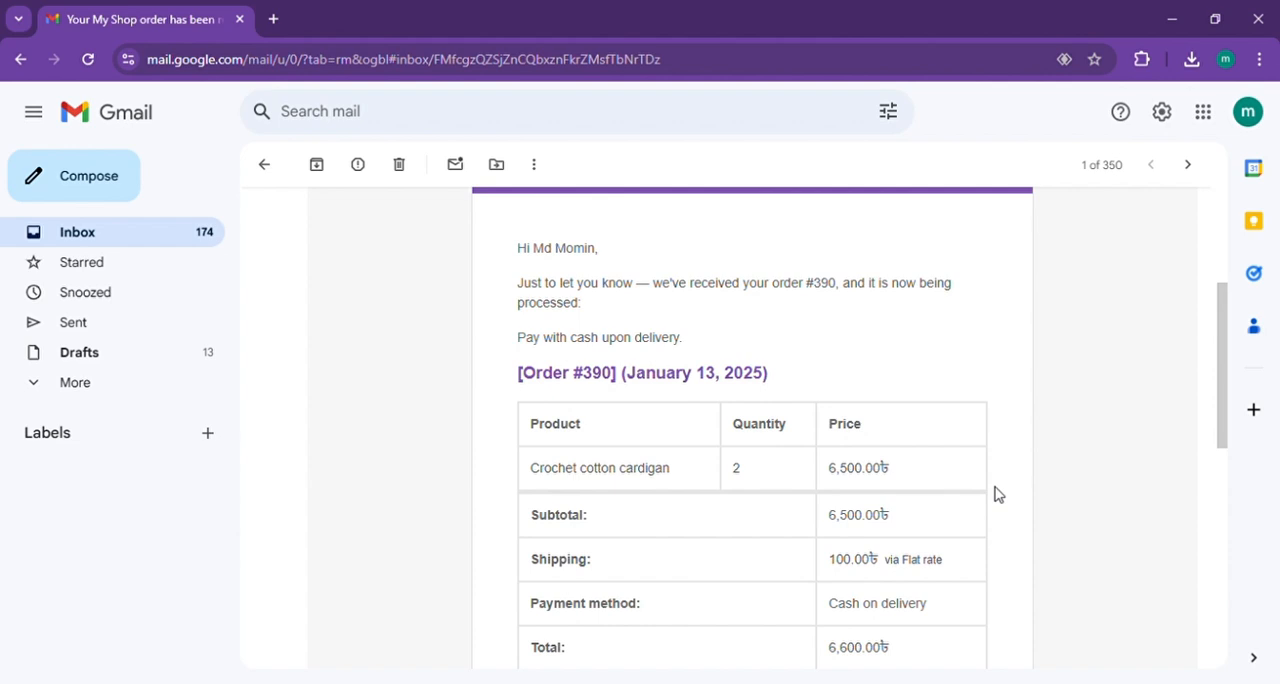
pyautogui.scroll(-1, 997, 494)
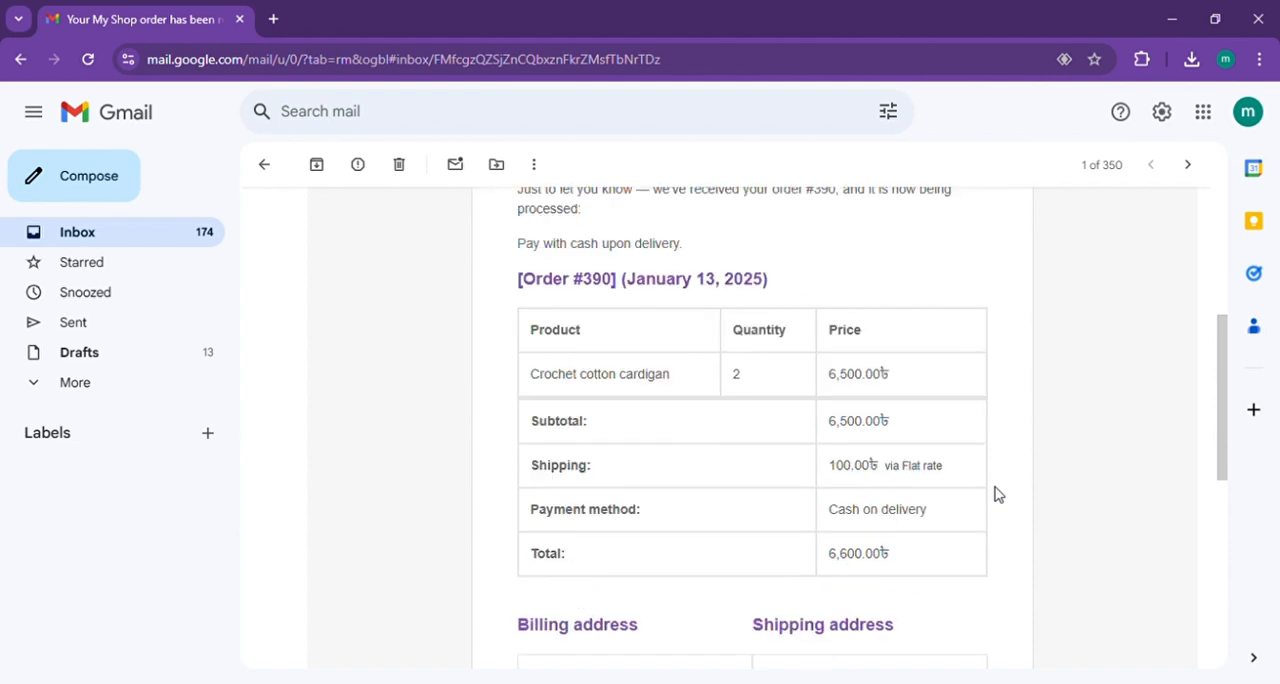
pyautogui.scroll(-2, 960, 522)
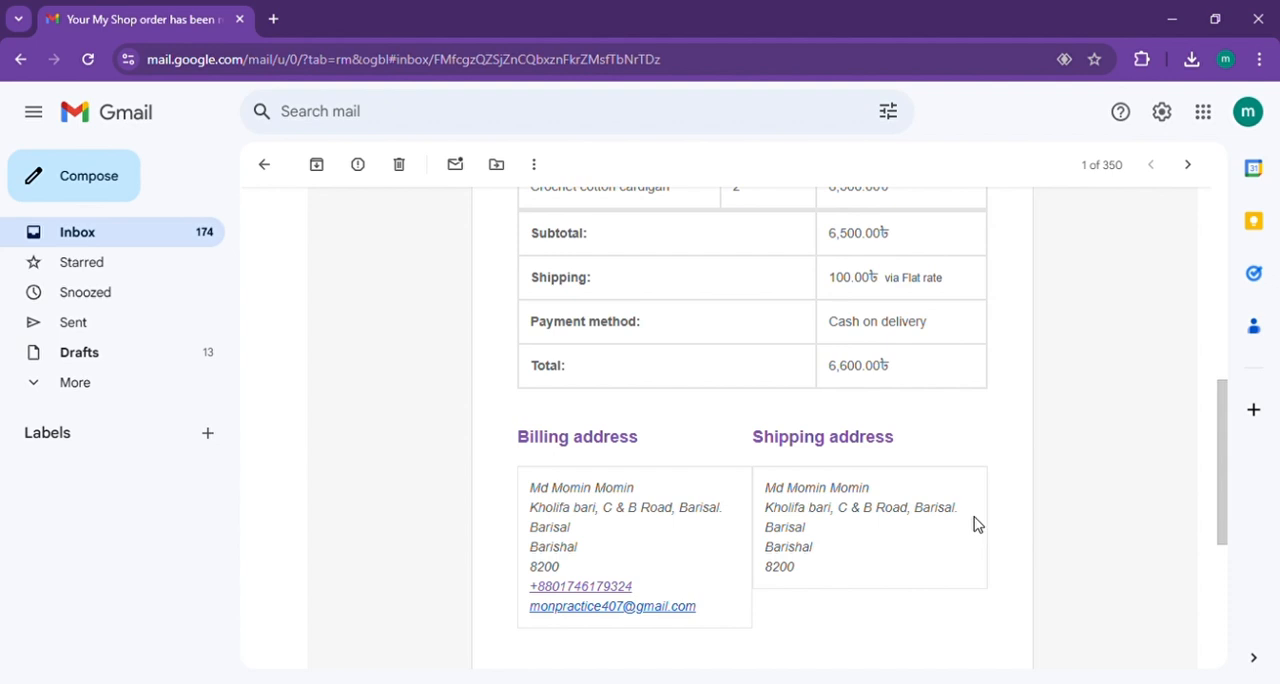
pyautogui.scroll(5, 975, 523)
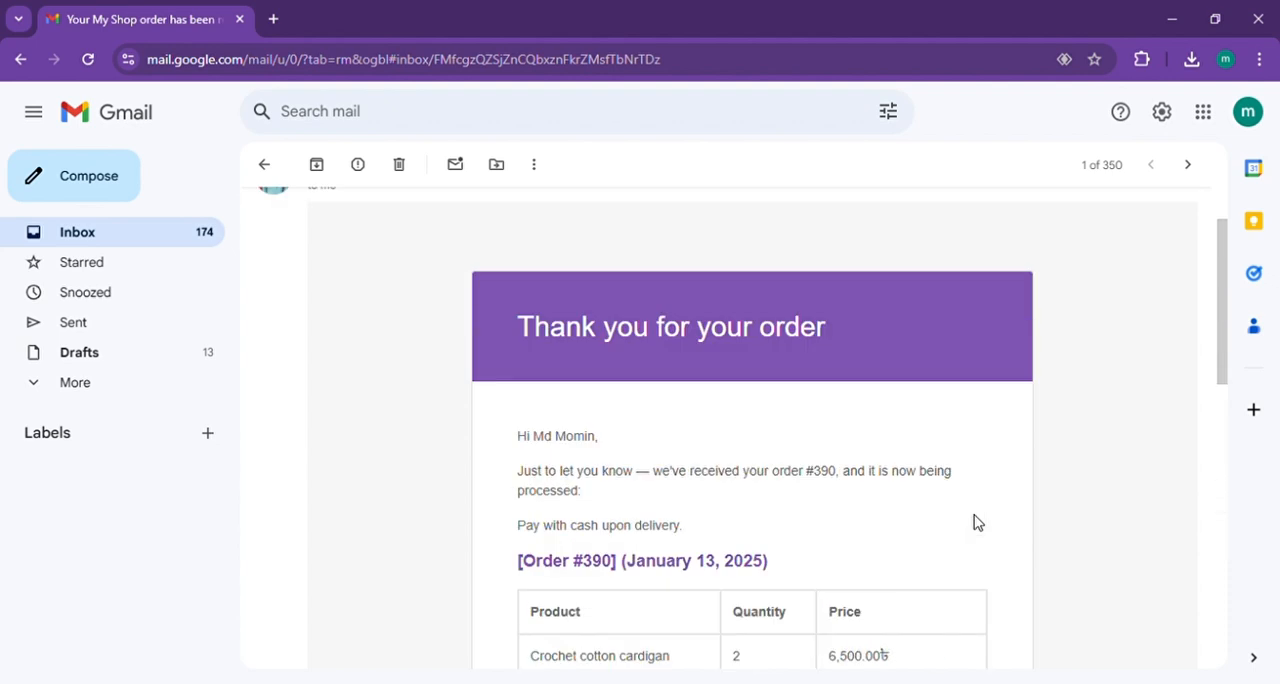
pyautogui.scroll(1, 975, 521)
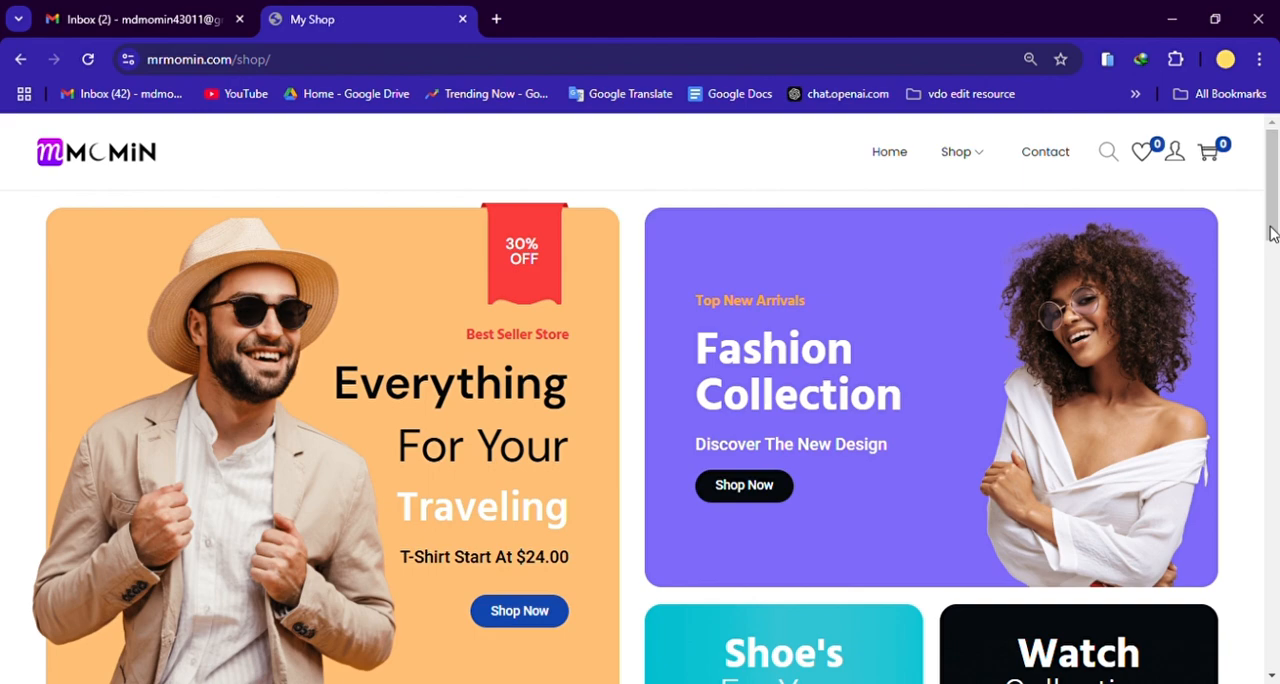
# Step: Return to the My Shop home page and open the site's WordPress admin at mrmomin.com/shop/wp-admin
pyautogui.scroll(-5, 1250, 215)
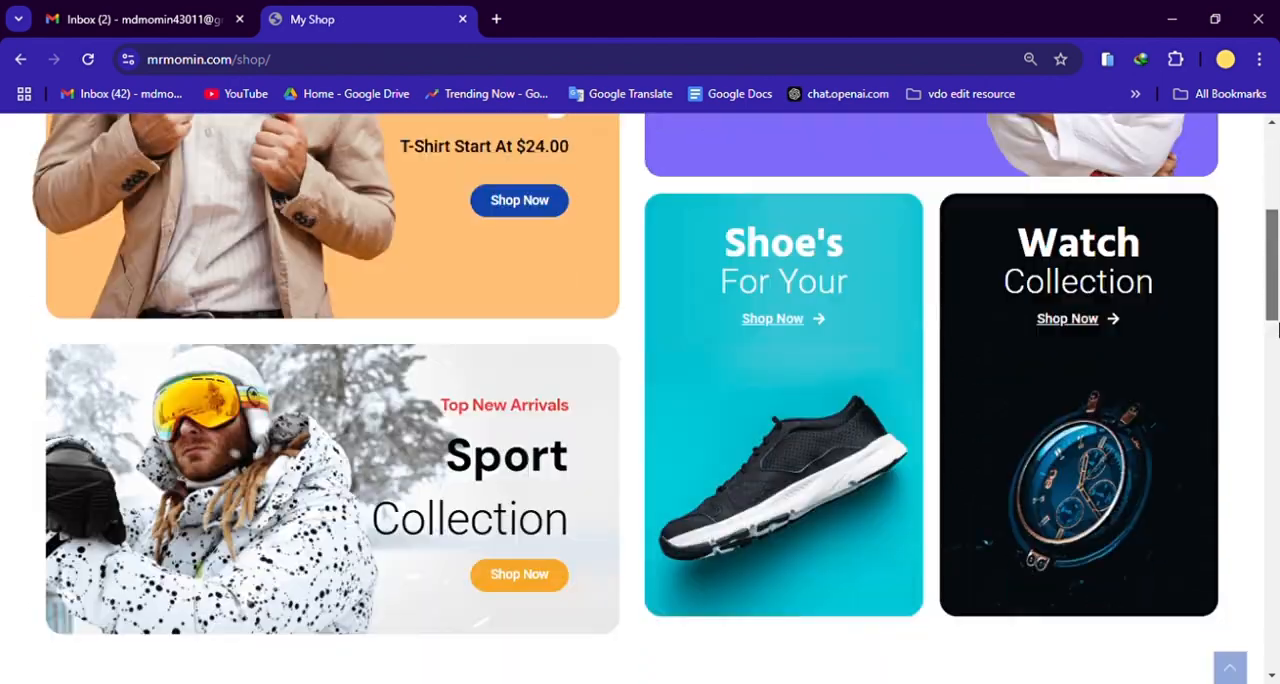
pyautogui.scroll(5, 1237, 208)
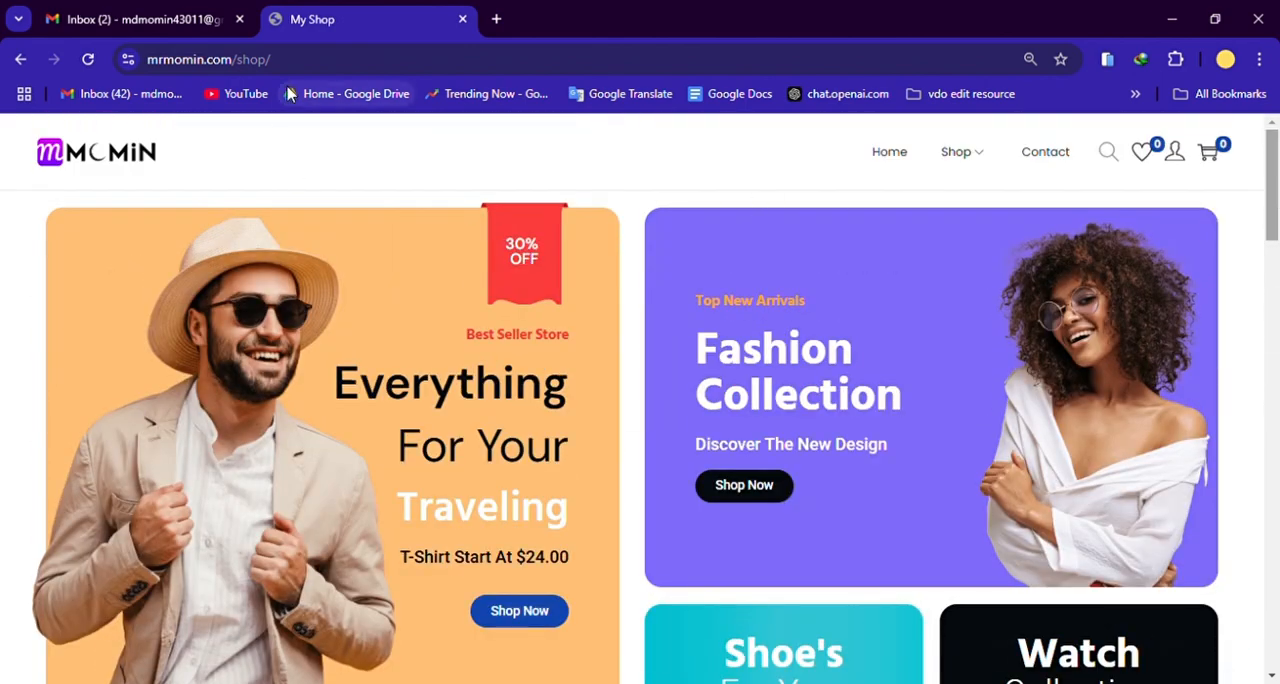
pyautogui.click(316, 62)
pyautogui.write('w')
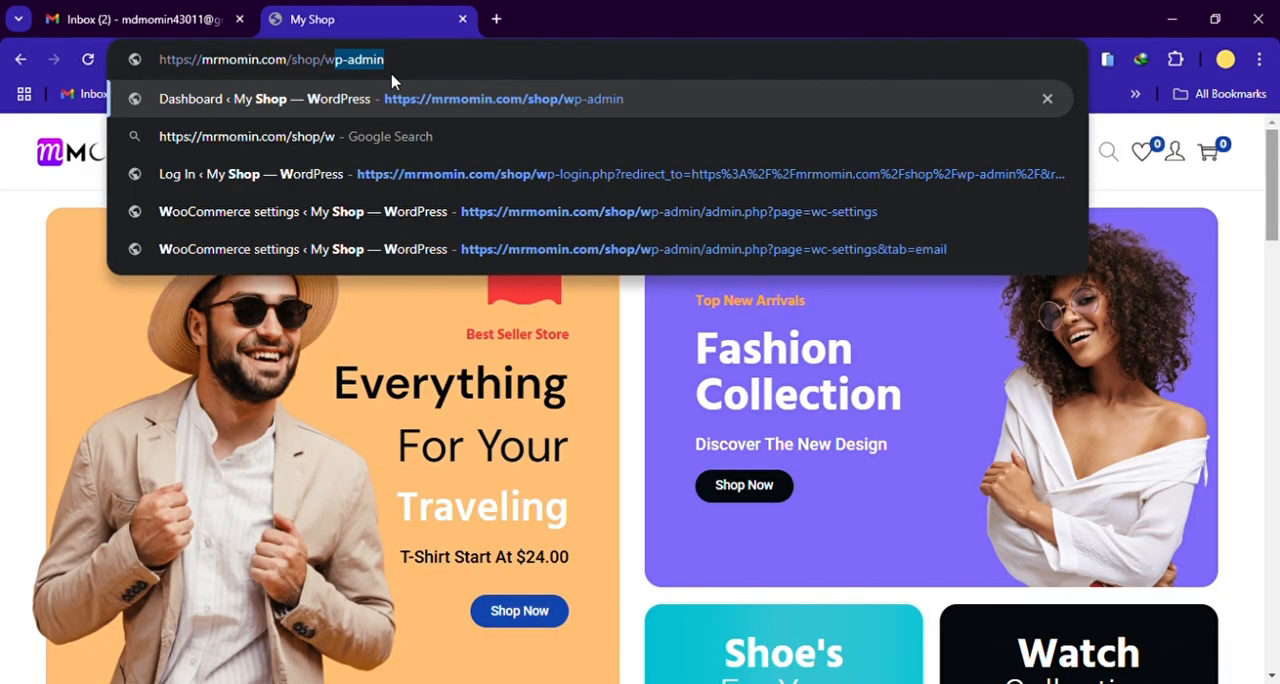
pyautogui.press('Return')
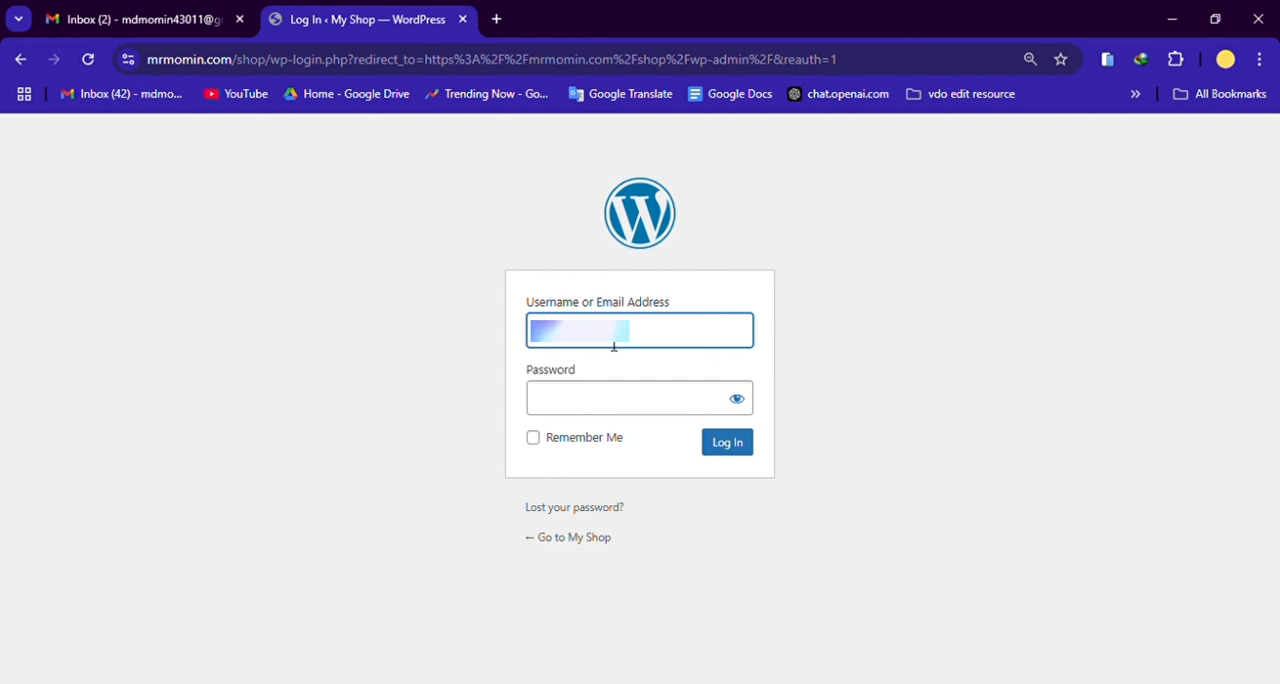
# Step: Enter the account password for the prefilled username and log in to the WordPress dashboard
pyautogui.click(575, 406)
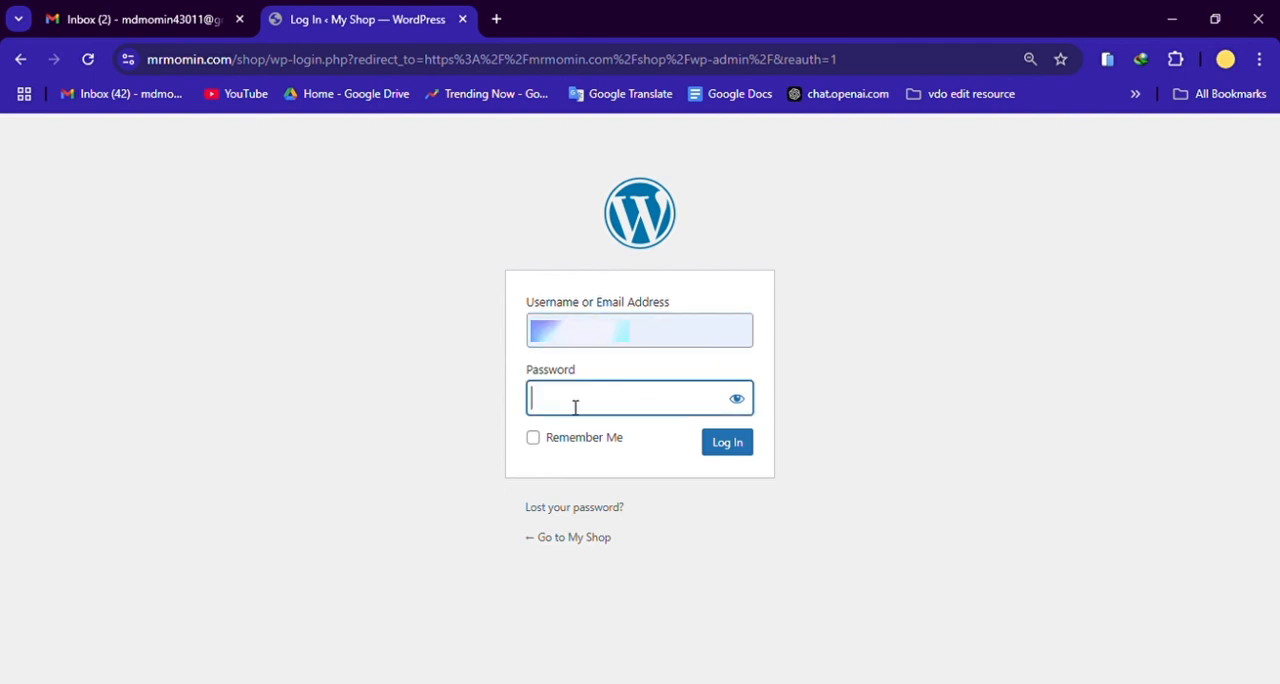
pyautogui.write('••••••')
pyautogui.press('Return')
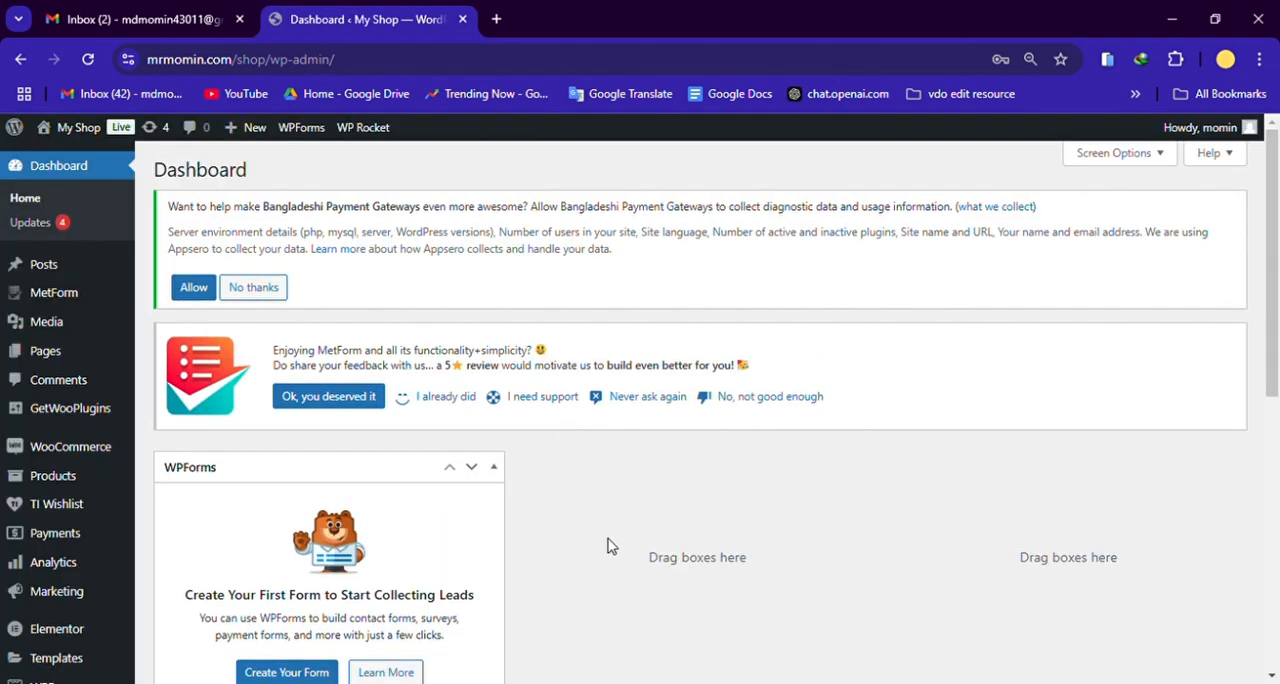
# Step: Look over the dashboard, open the Themes page and examine the installed themes, including the active Woostify theme
pyautogui.scroll(-4, 700, 460)
pyautogui.scroll(4, 686, 474)
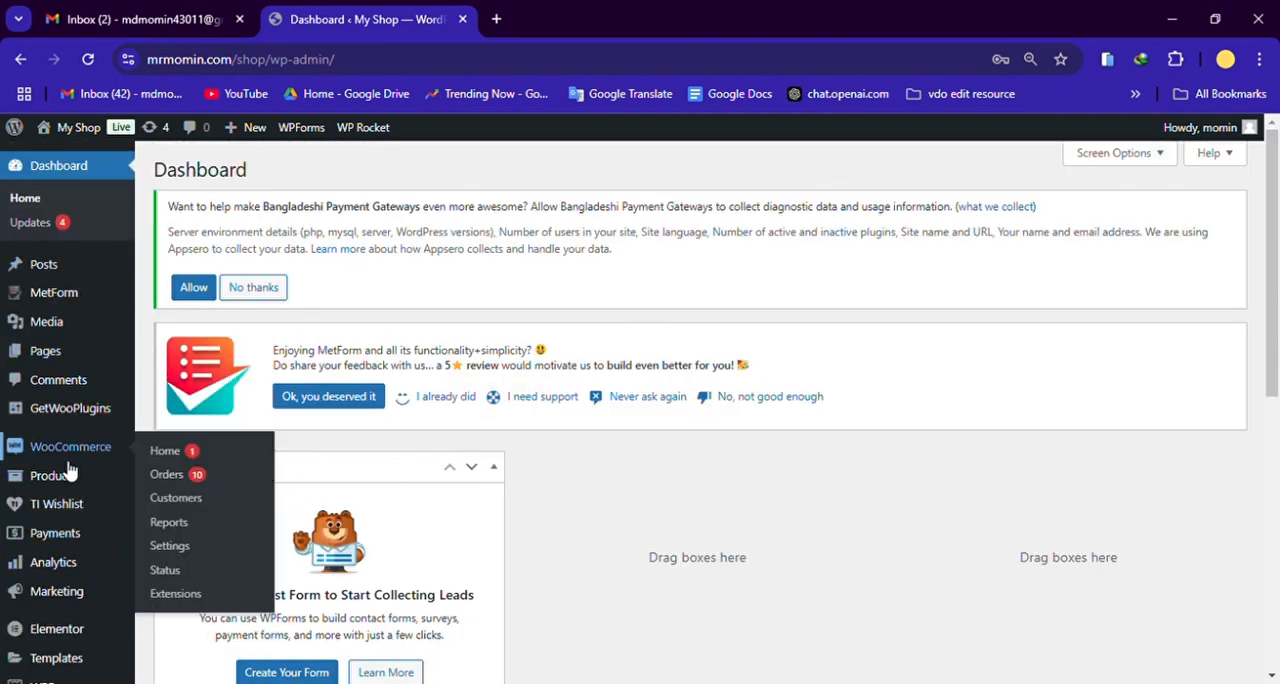
pyautogui.scroll(-2, 72, 490)
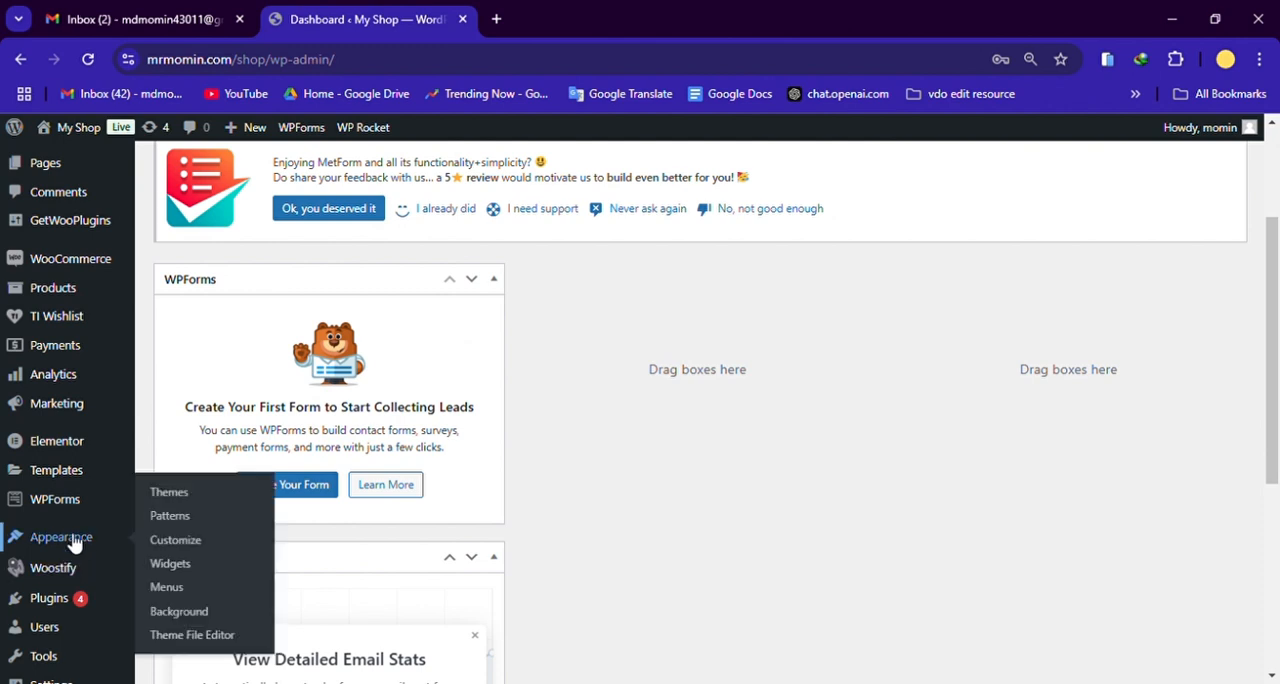
pyautogui.click(183, 491)
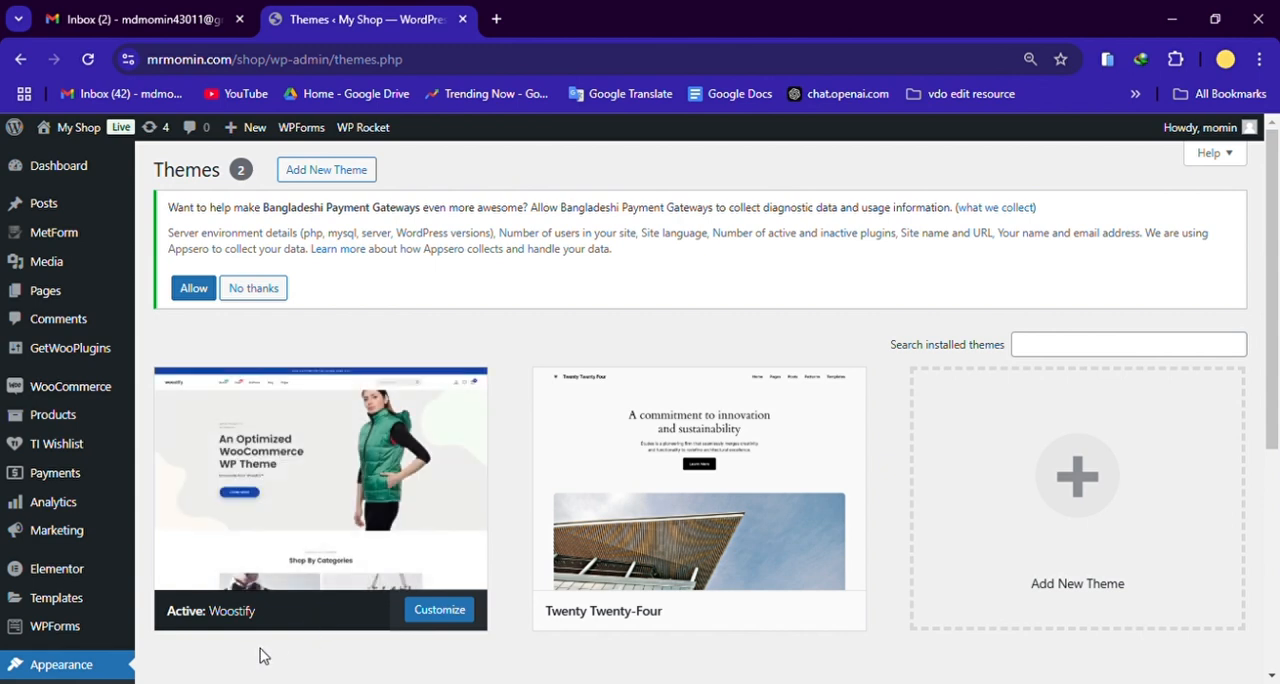
pyautogui.scroll(-1, 262, 645)
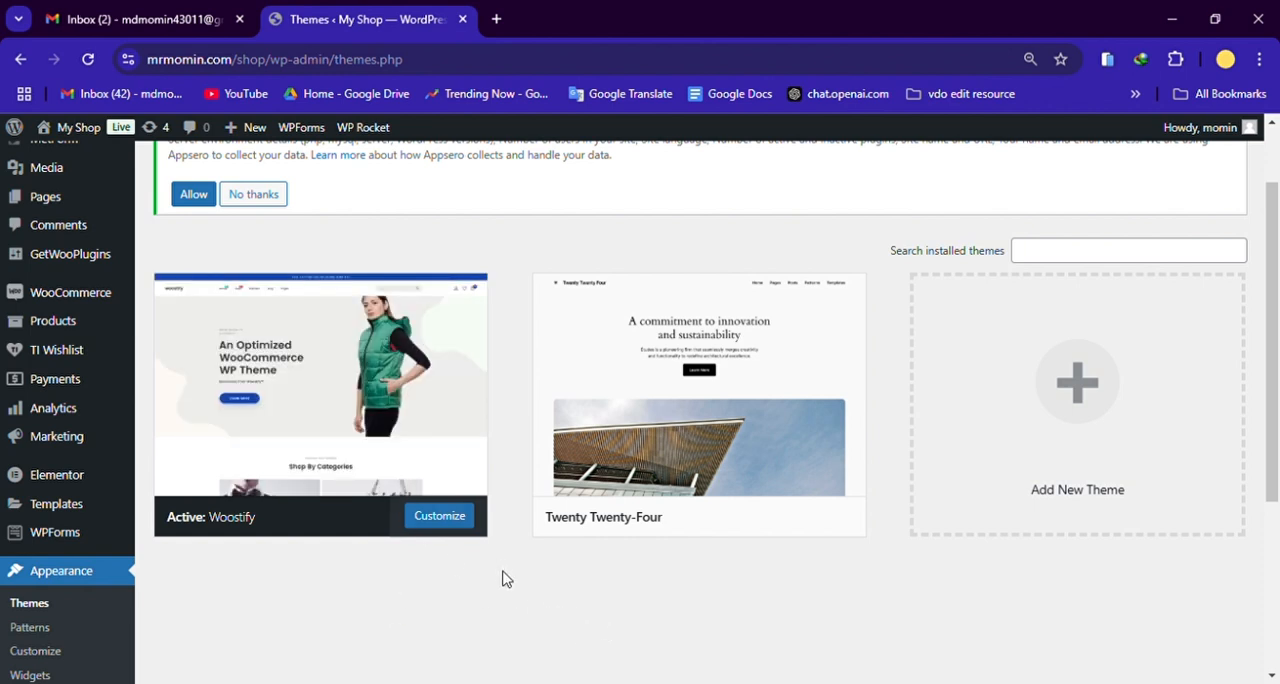
pyautogui.scroll(-1, 200, 607)
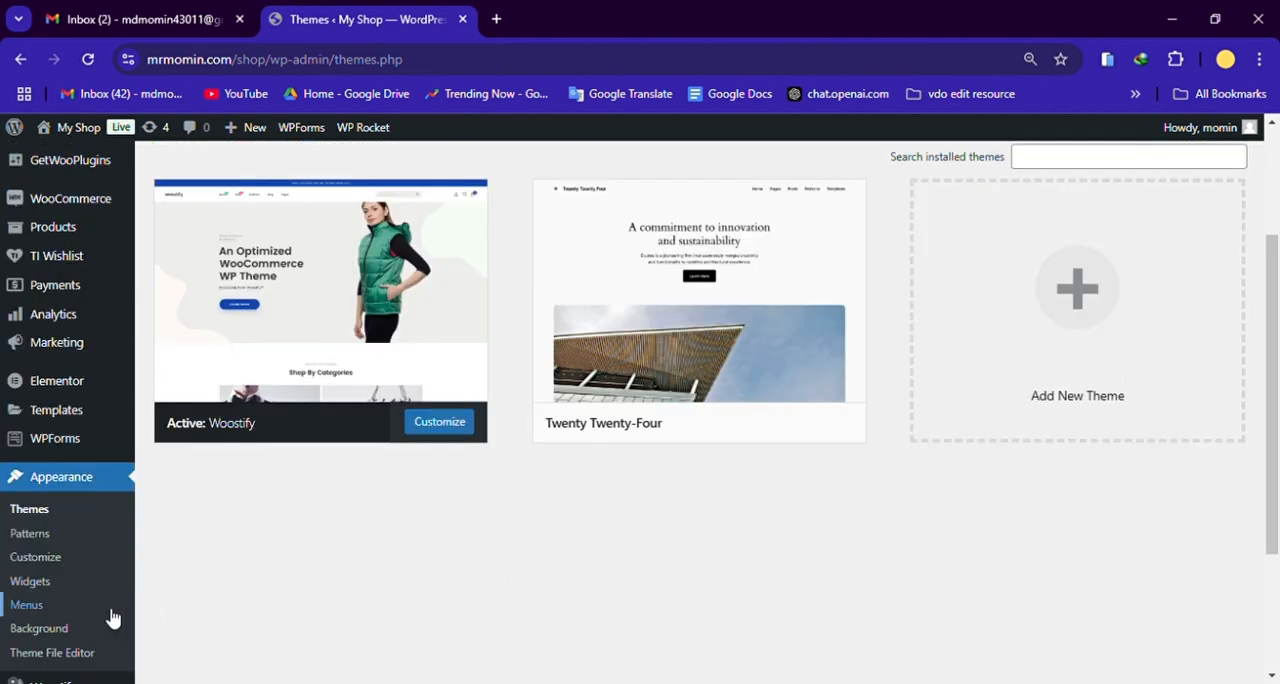
# Step: Open the installed plugins list and examine the Bangladeshi Payment Gateways, Classic Widgets and Elementor entries
pyautogui.scroll(-2, 113, 619)
pyautogui.click(82, 523)
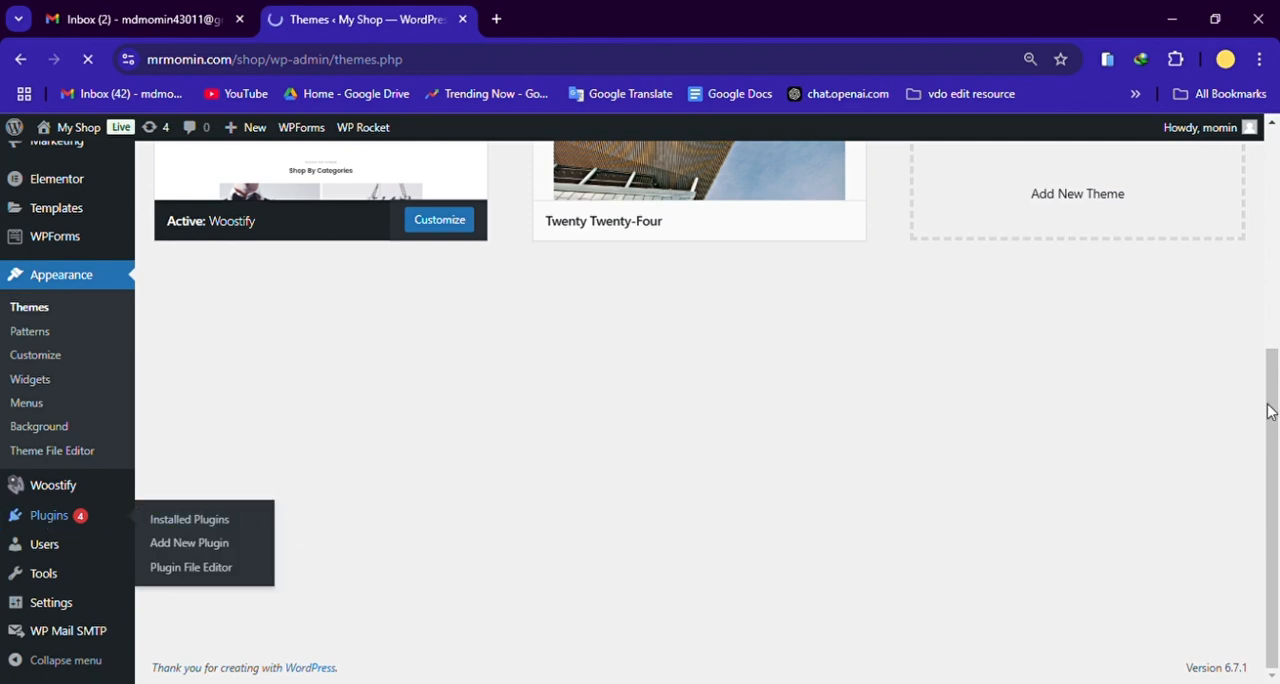
pyautogui.scroll(-3, 789, 397)
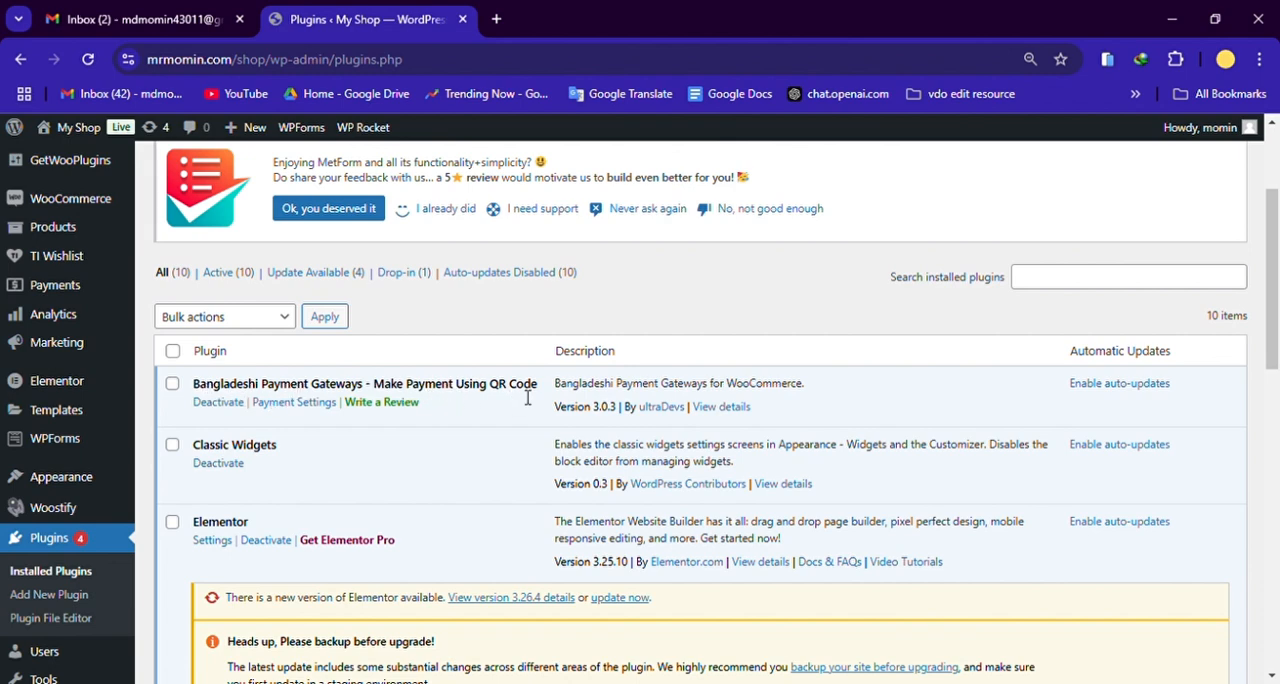
pyautogui.scroll(-2, 215, 455)
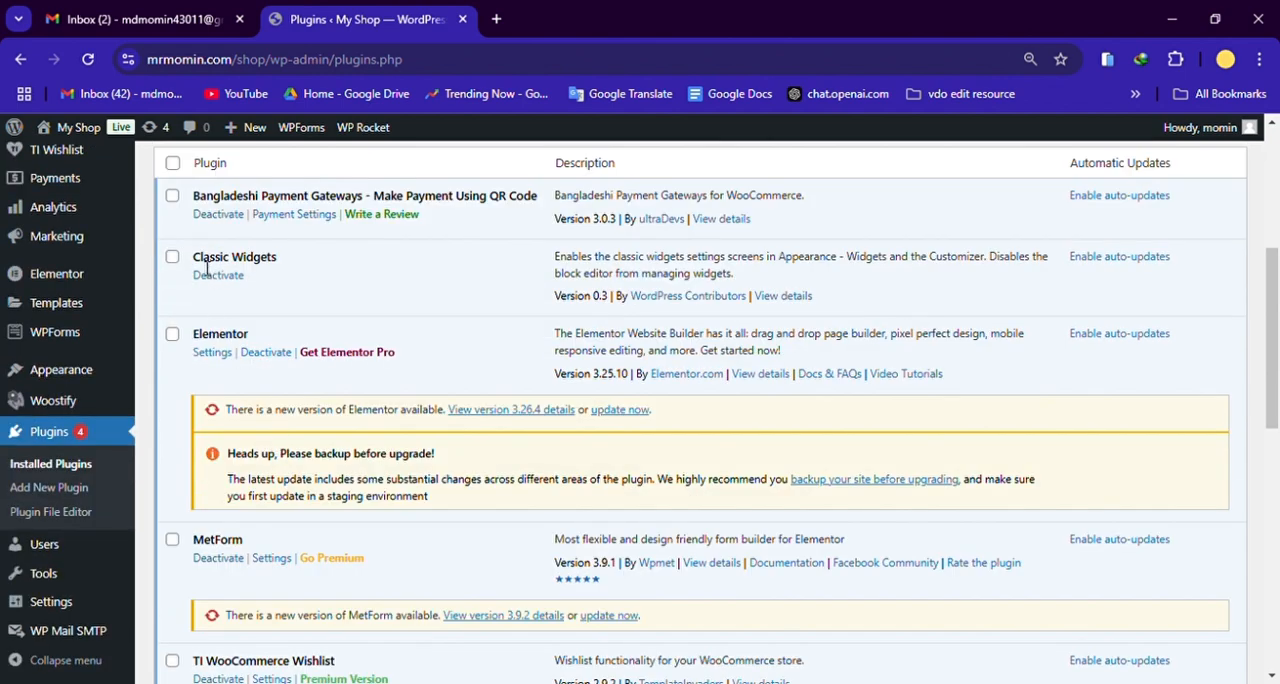
pyautogui.moveTo(207, 268); pyautogui.dragTo(271, 257)
pyautogui.click(282, 266)
pyautogui.scroll(-2, 310, 488)
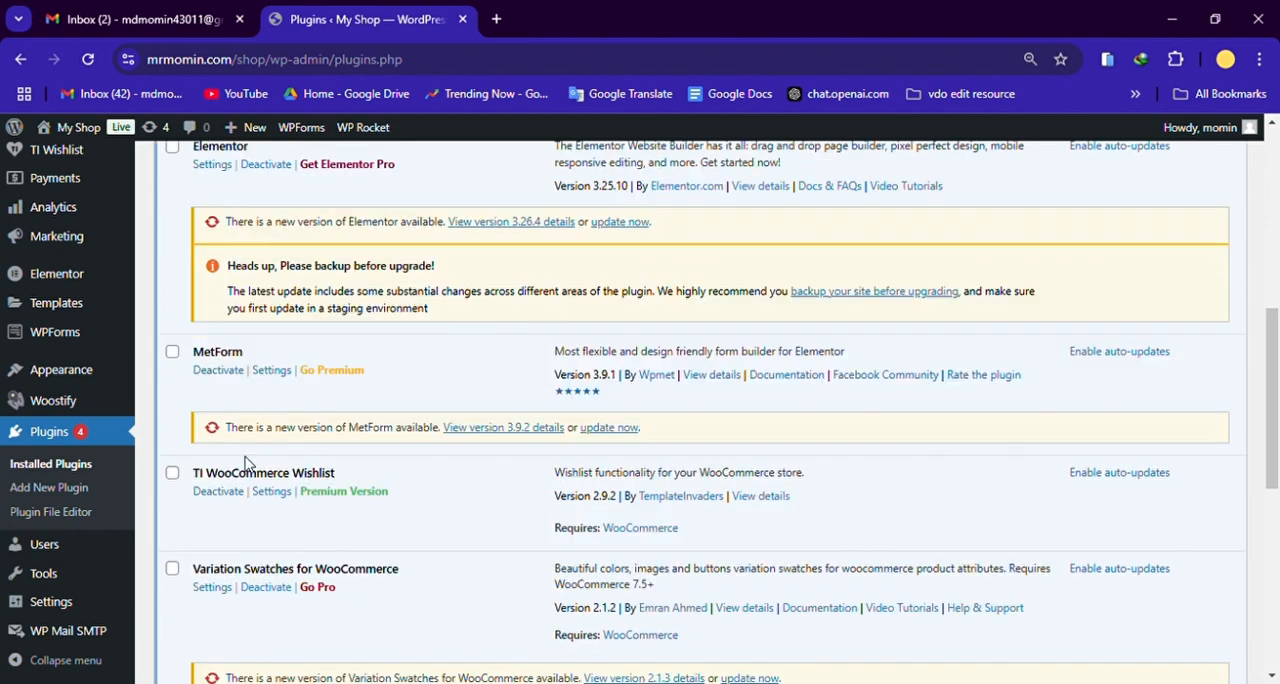
# Step: Examine the MetForm, TI WooCommerce Wishlist, Variation Swatches for WooCommerce and WooCommerce plugin entries
pyautogui.doubleClick(211, 356)
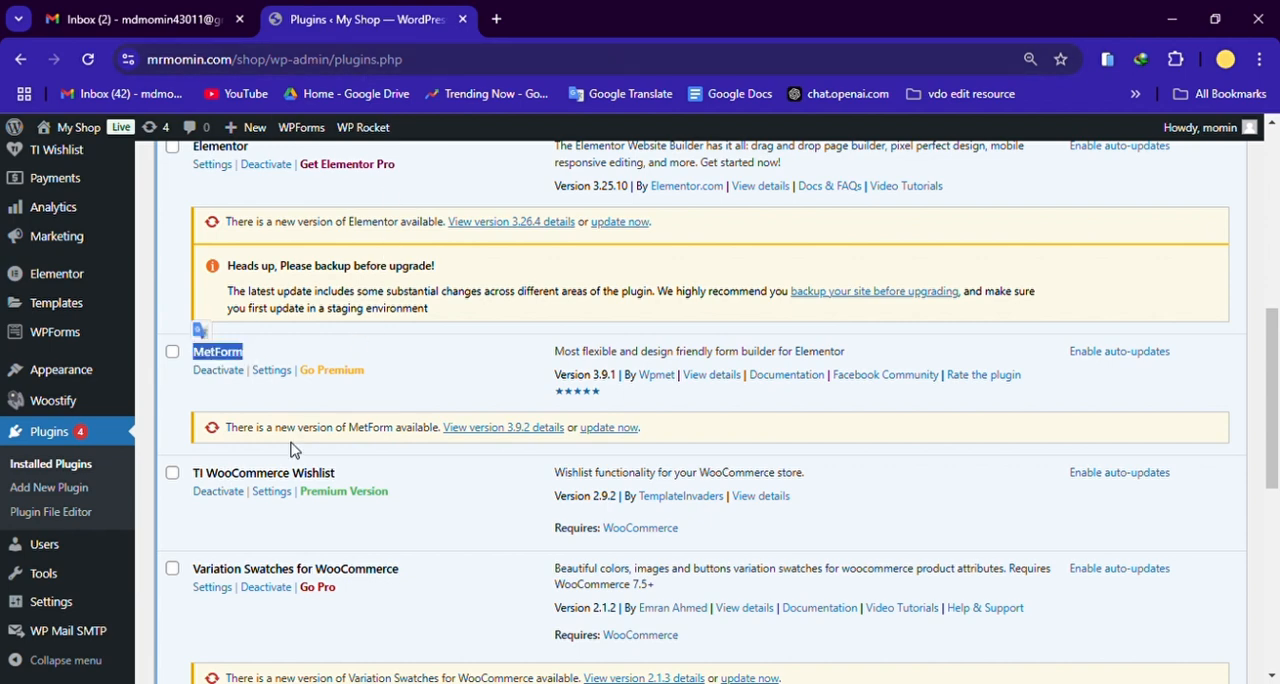
pyautogui.moveTo(193, 473); pyautogui.dragTo(333, 474)
pyautogui.click(310, 480)
pyautogui.scroll(-2, 307, 481)
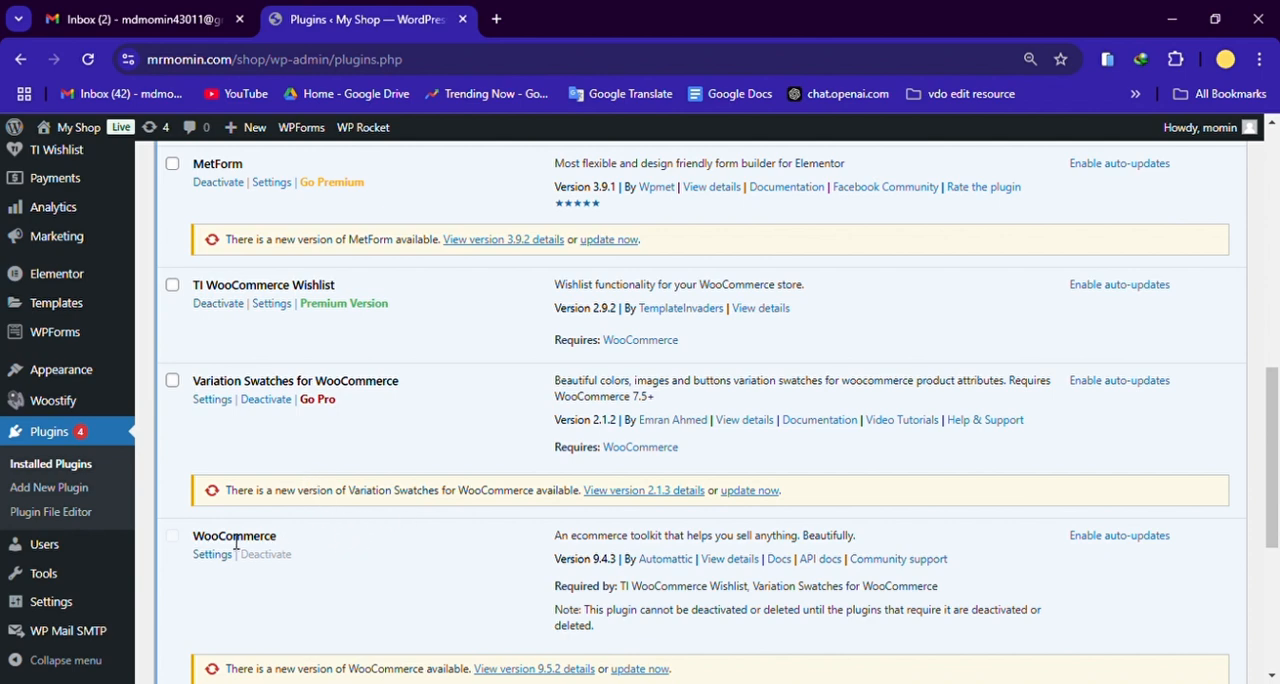
pyautogui.scroll(-3, 322, 435)
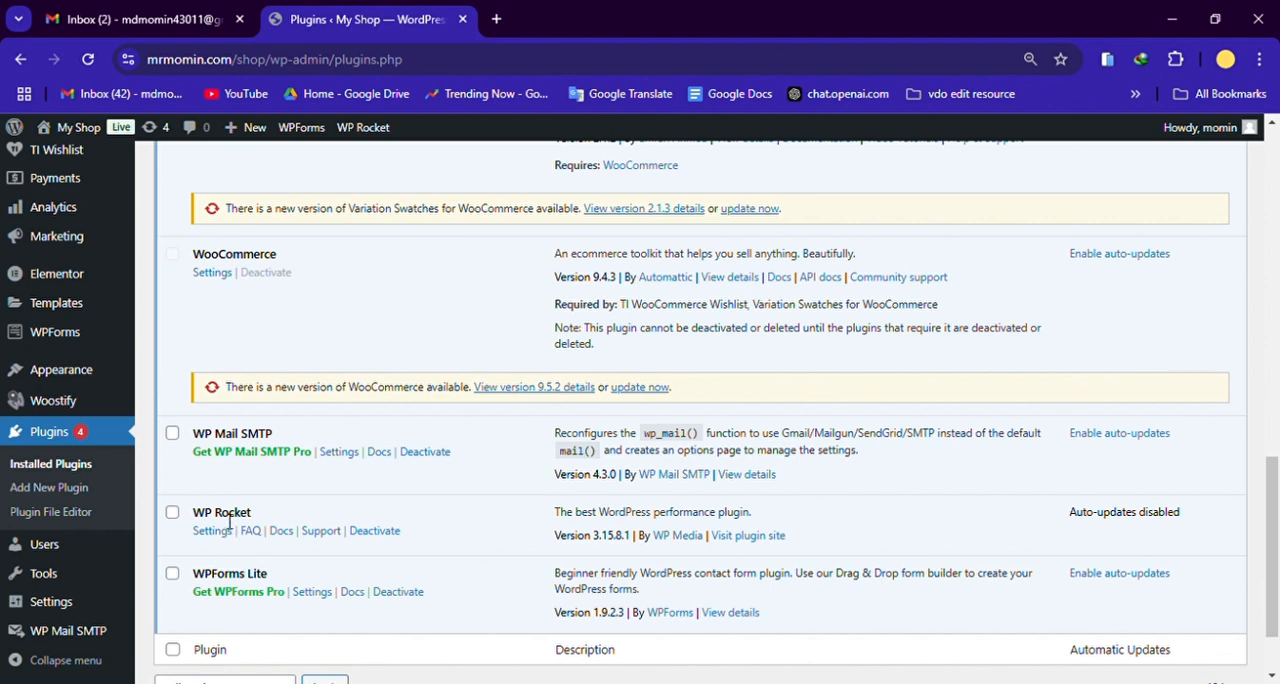
# Step: Examine the WP Rocket, WP Mail SMTP and WPForms Lite plugin entries, then look back over the whole plugin list
pyautogui.moveTo(194, 516); pyautogui.dragTo(245, 520)
pyautogui.click(246, 520)
pyautogui.moveTo(203, 442); pyautogui.dragTo(278, 437)
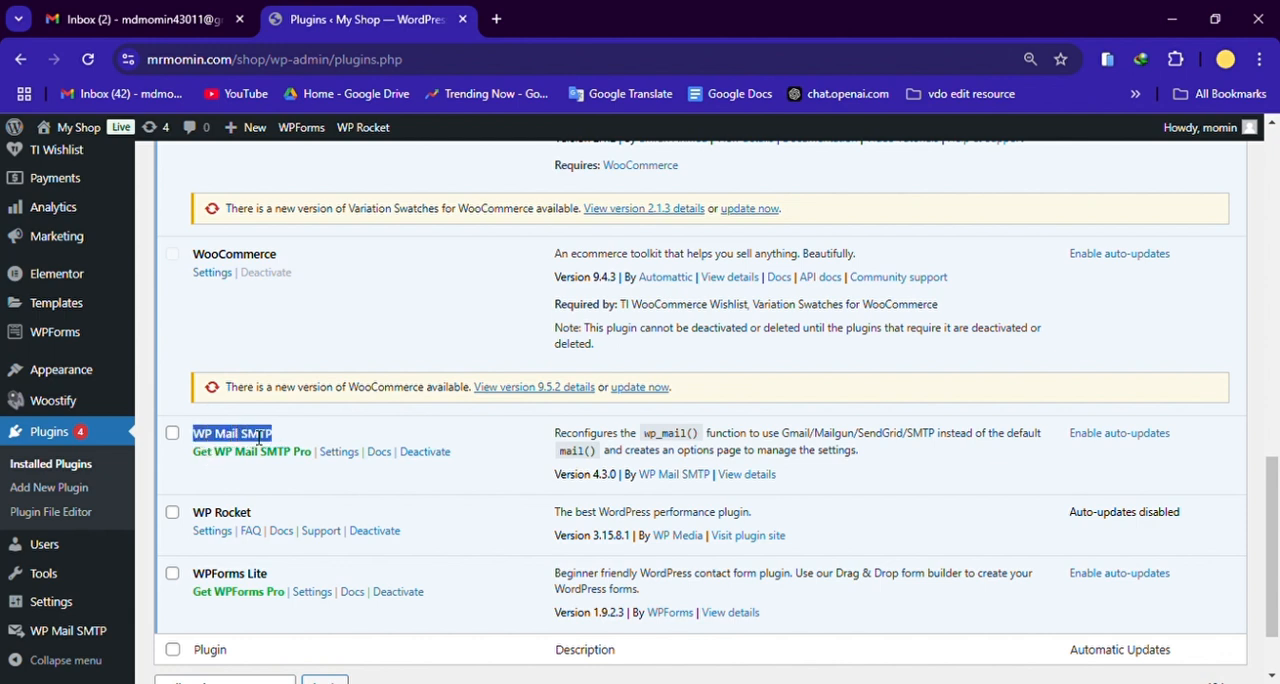
pyautogui.click(259, 437)
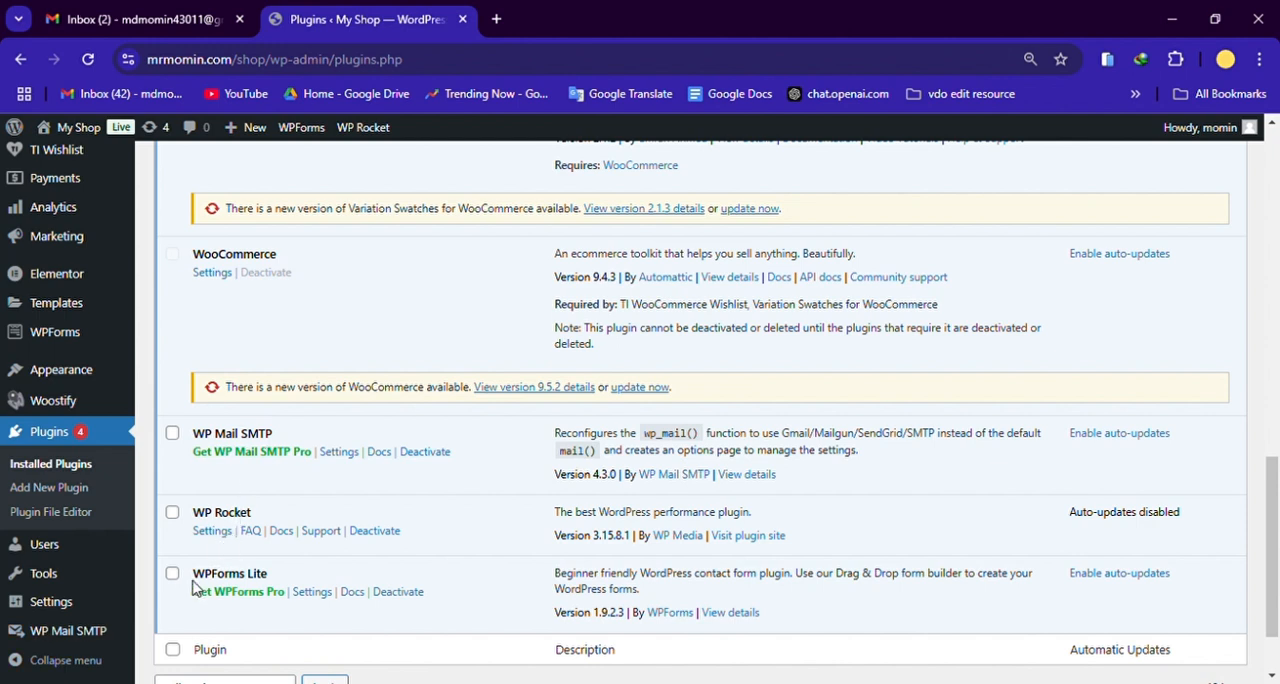
pyautogui.moveTo(194, 575); pyautogui.dragTo(277, 577)
pyautogui.click(246, 582)
pyautogui.scroll(8, 352, 506)
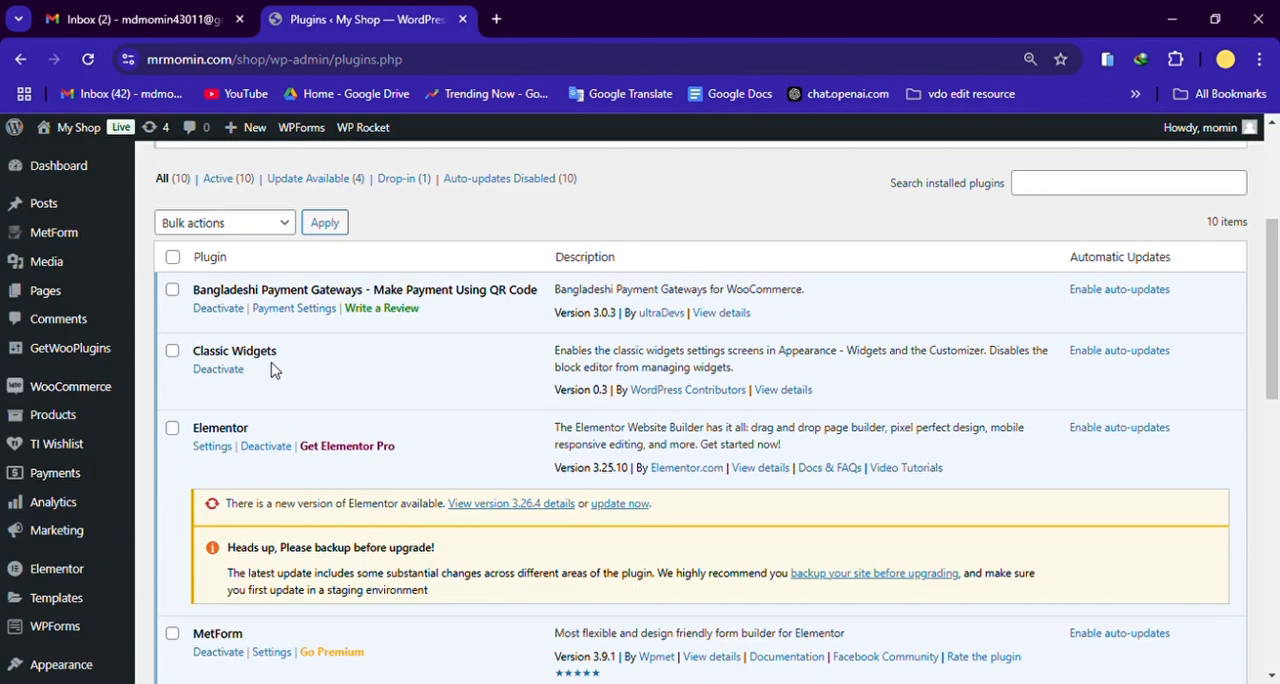
pyautogui.scroll(-3, 250, 433)
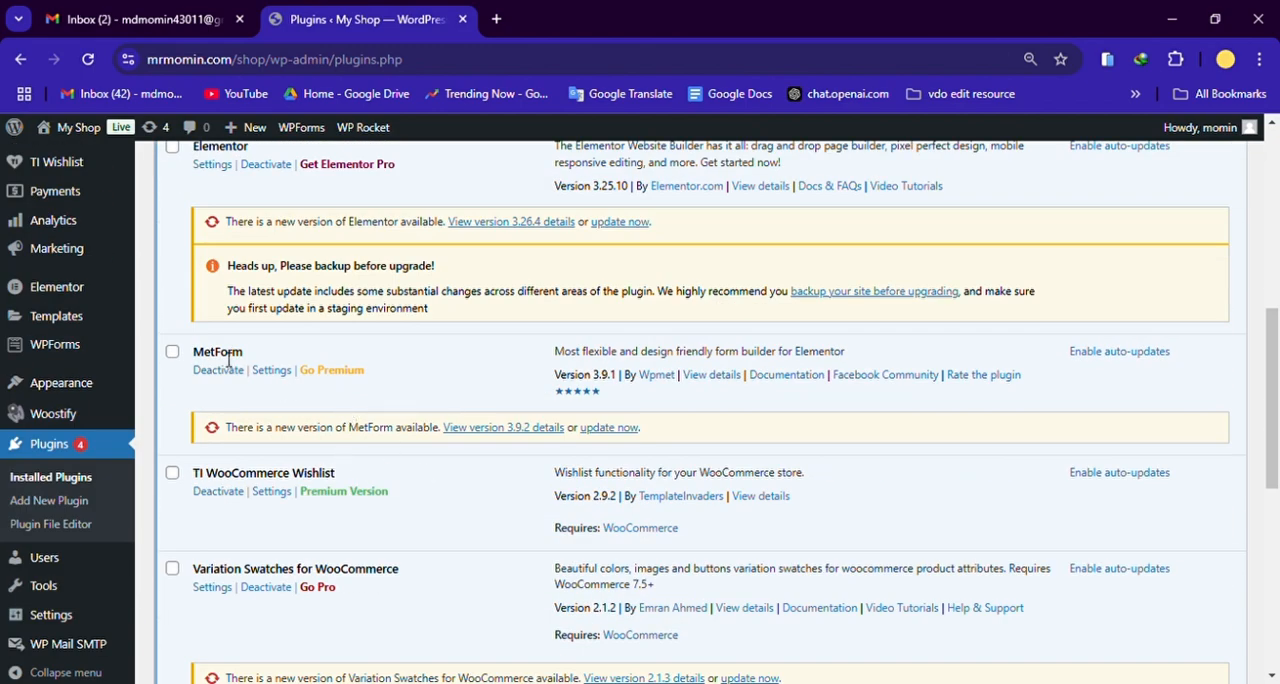
pyautogui.scroll(6, 565, 400)
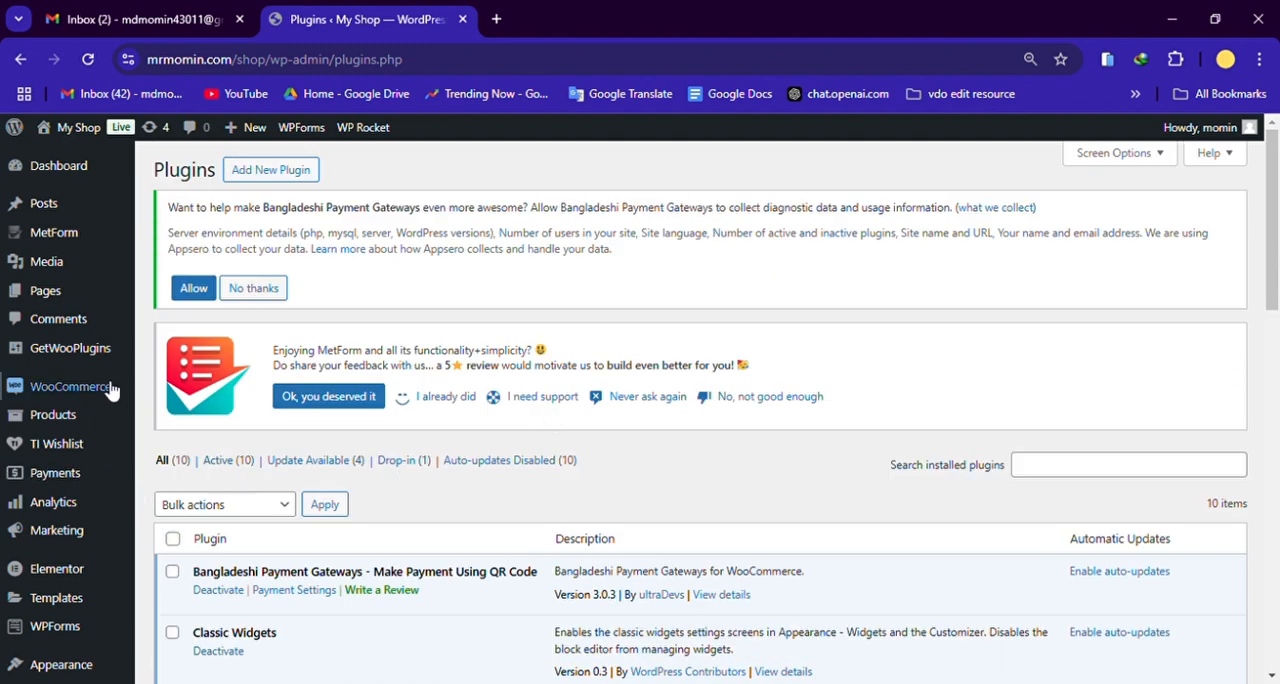
# Step: Open the WooCommerce settings and examine the store address fields in the General section
pyautogui.moveTo(78, 392)
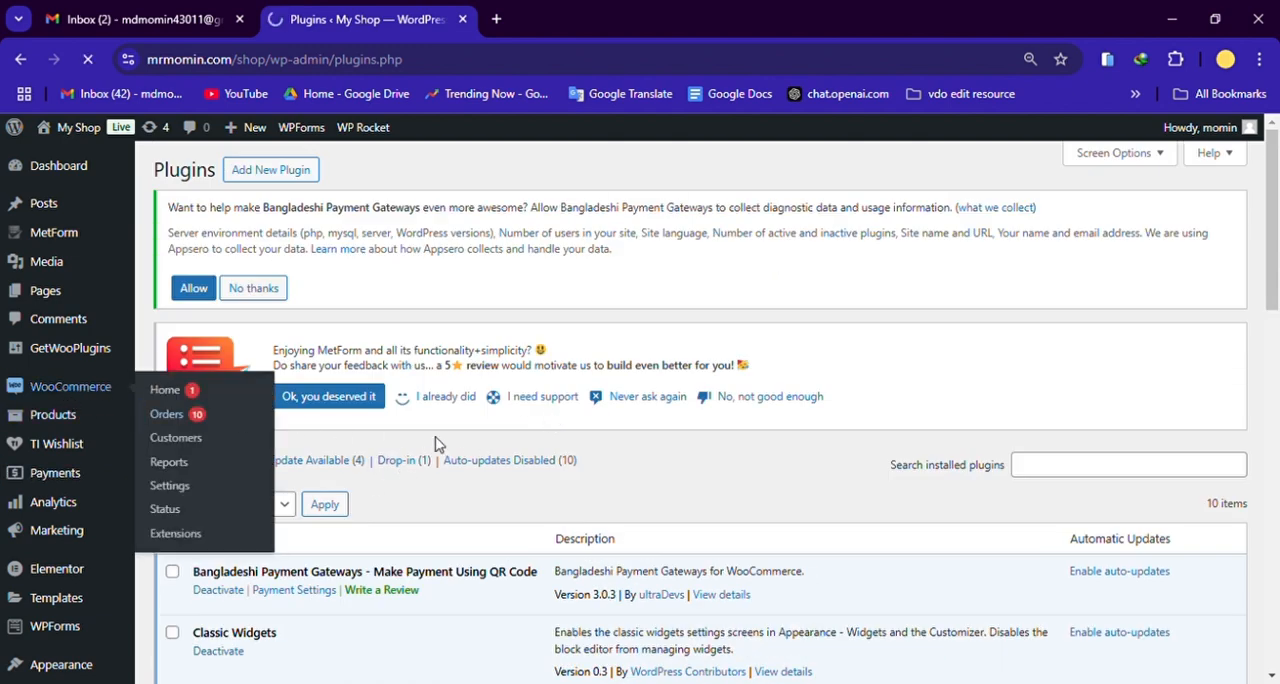
pyautogui.click(564, 462)
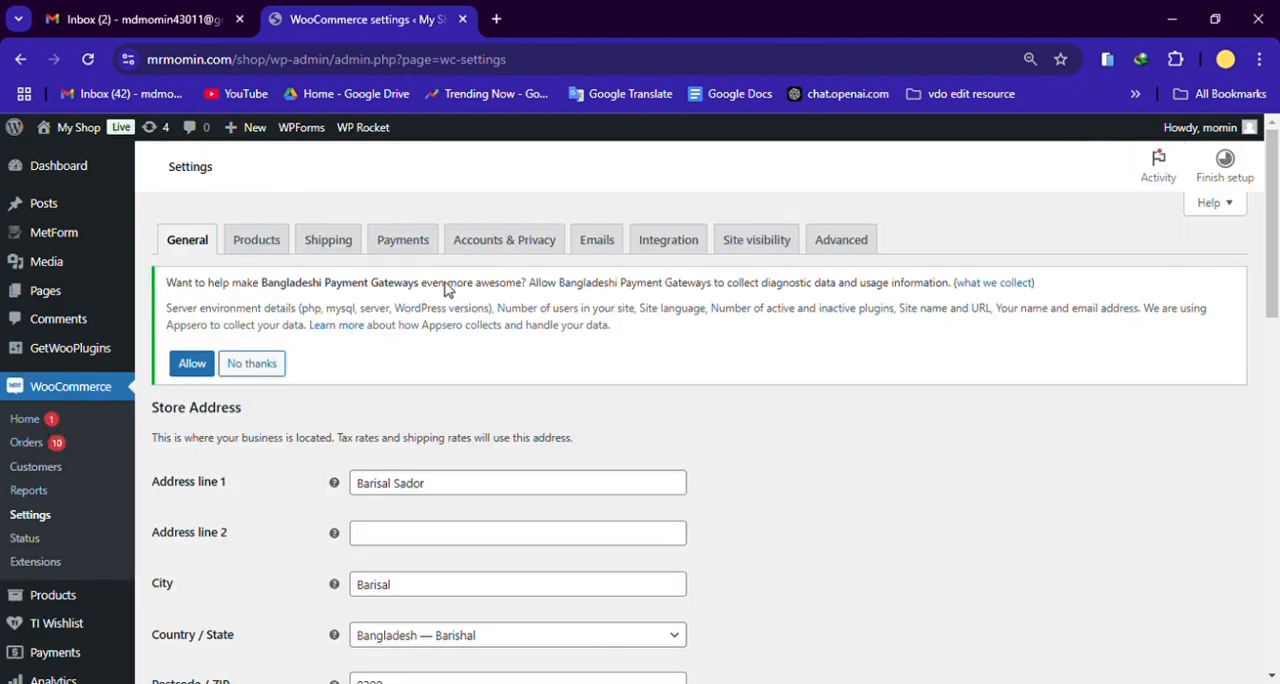
pyautogui.scroll(-3, 676, 390)
pyautogui.scroll(3, 823, 477)
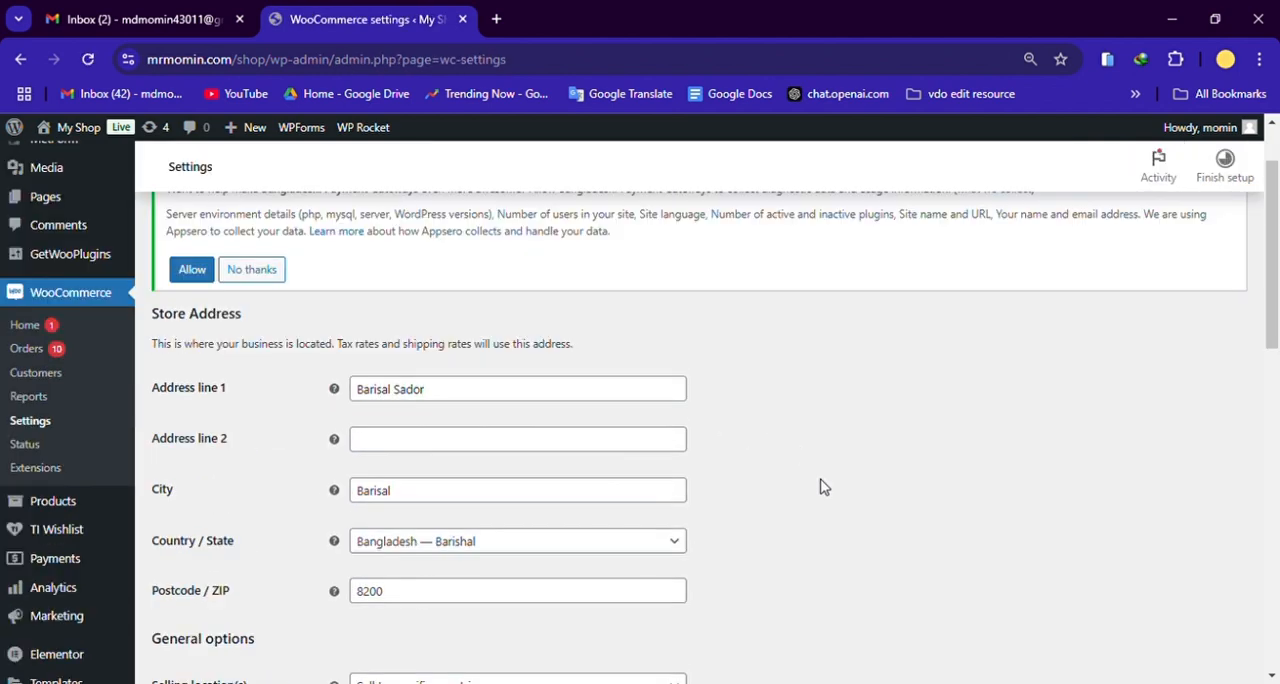
# Step: Examine the currency options in the General settings and look through the list of available currencies, keeping Bangladeshi taka selected
pyautogui.scroll(-15, 823, 487)
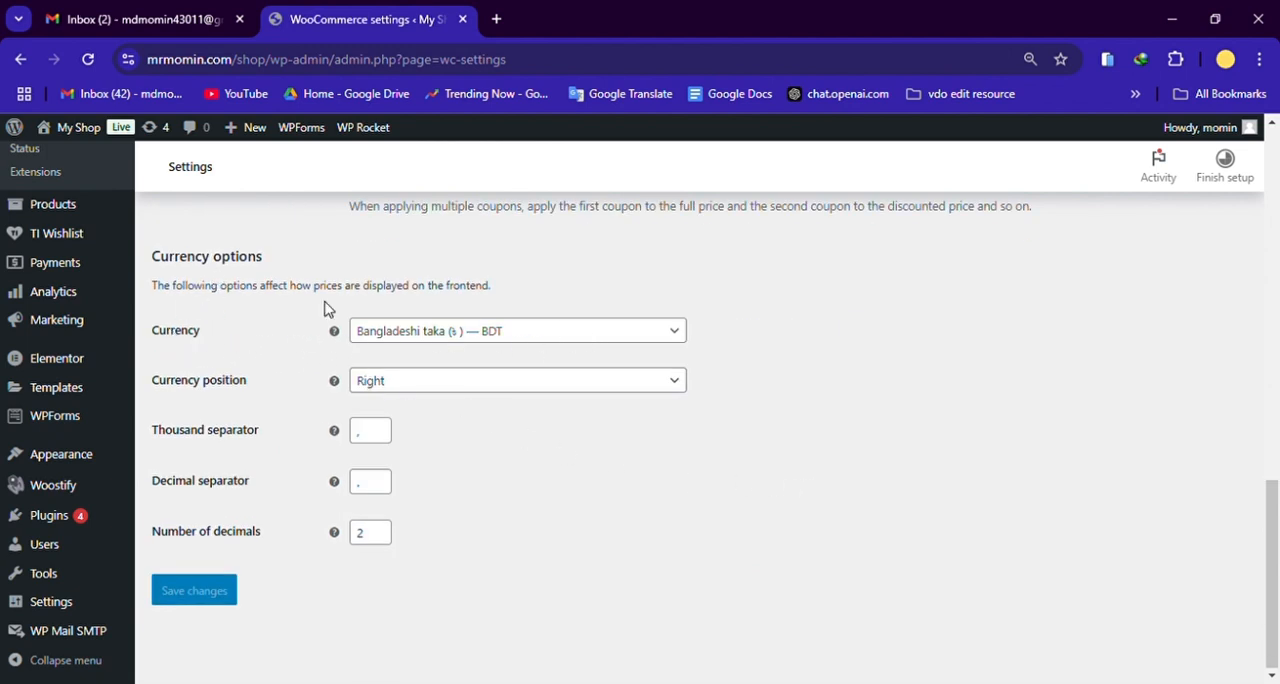
pyautogui.click(560, 340)
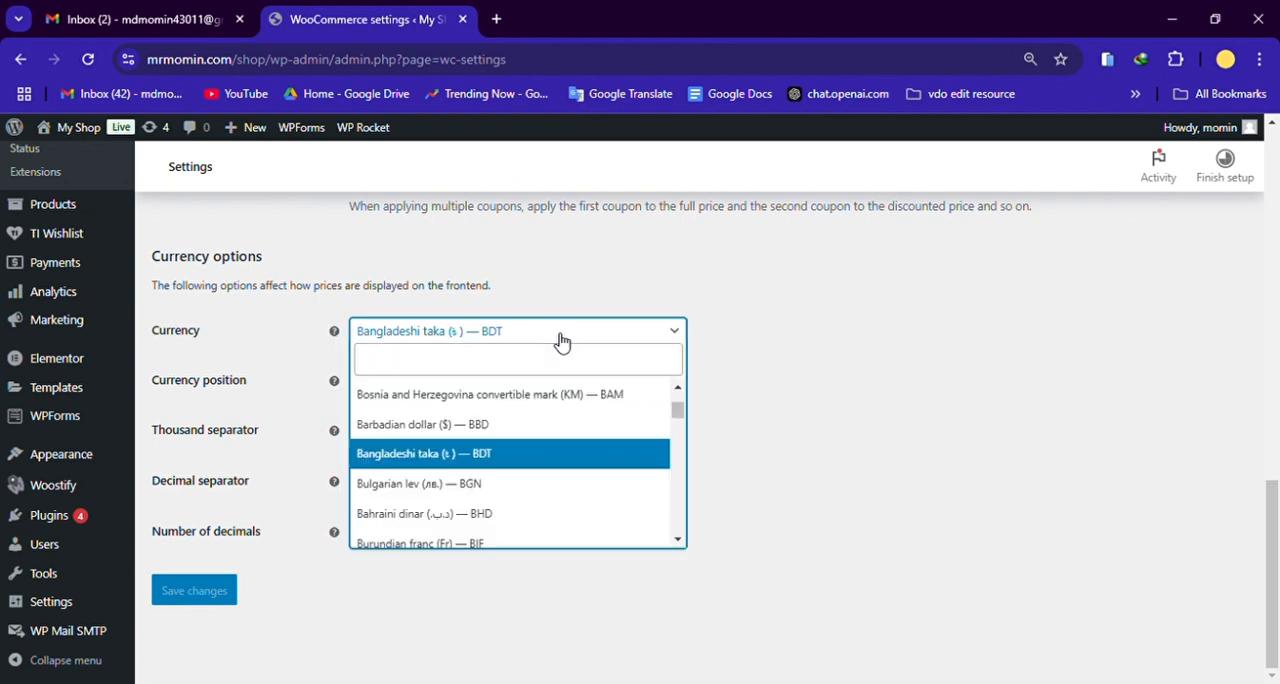
pyautogui.scroll(-10, 545, 490)
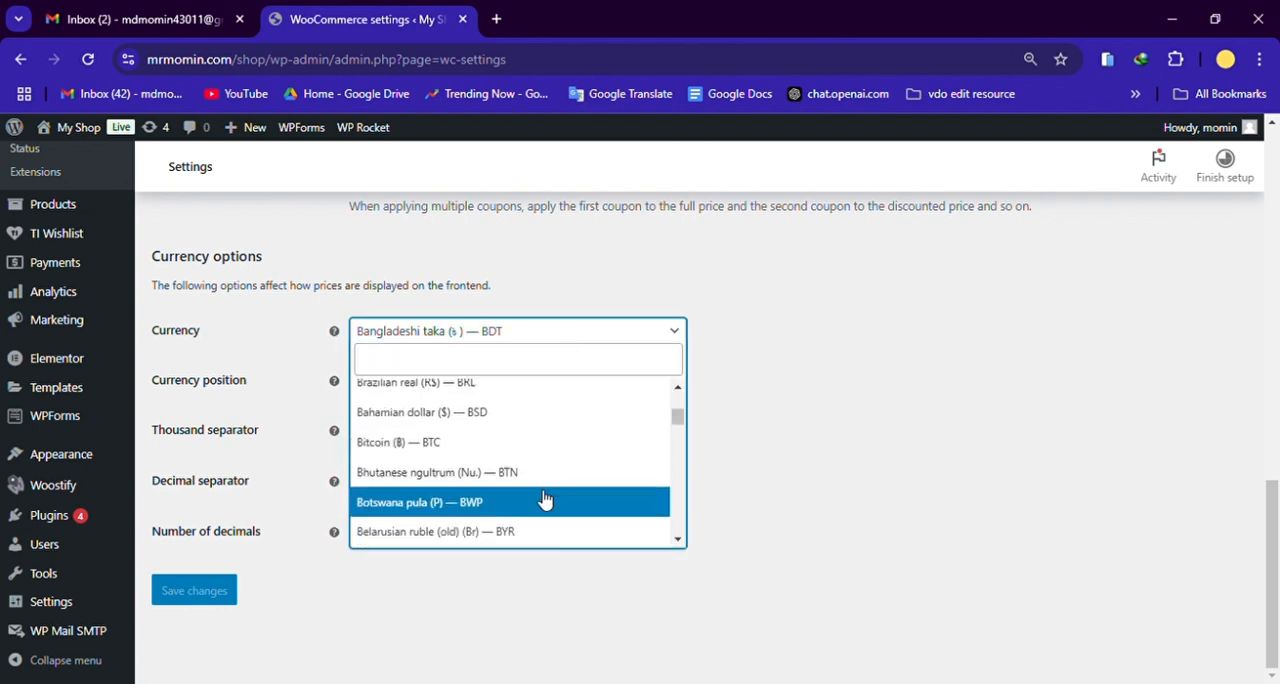
pyautogui.scroll(-15, 552, 500)
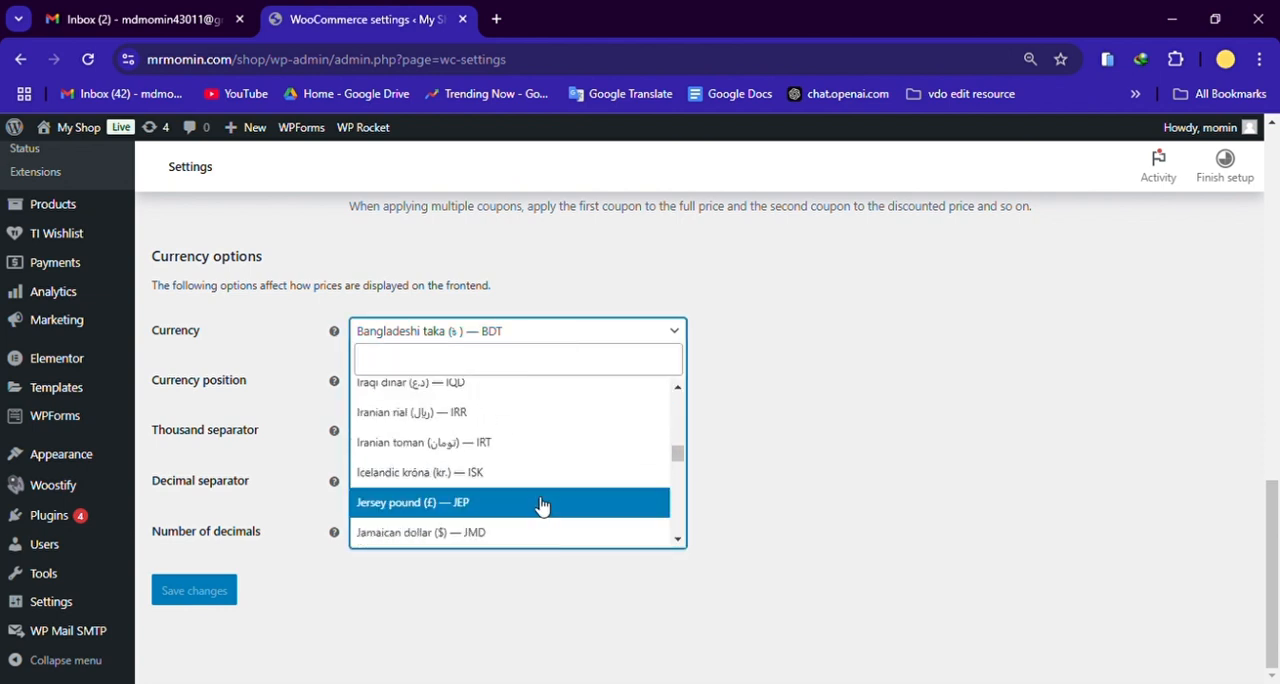
pyautogui.scroll(-12, 557, 505)
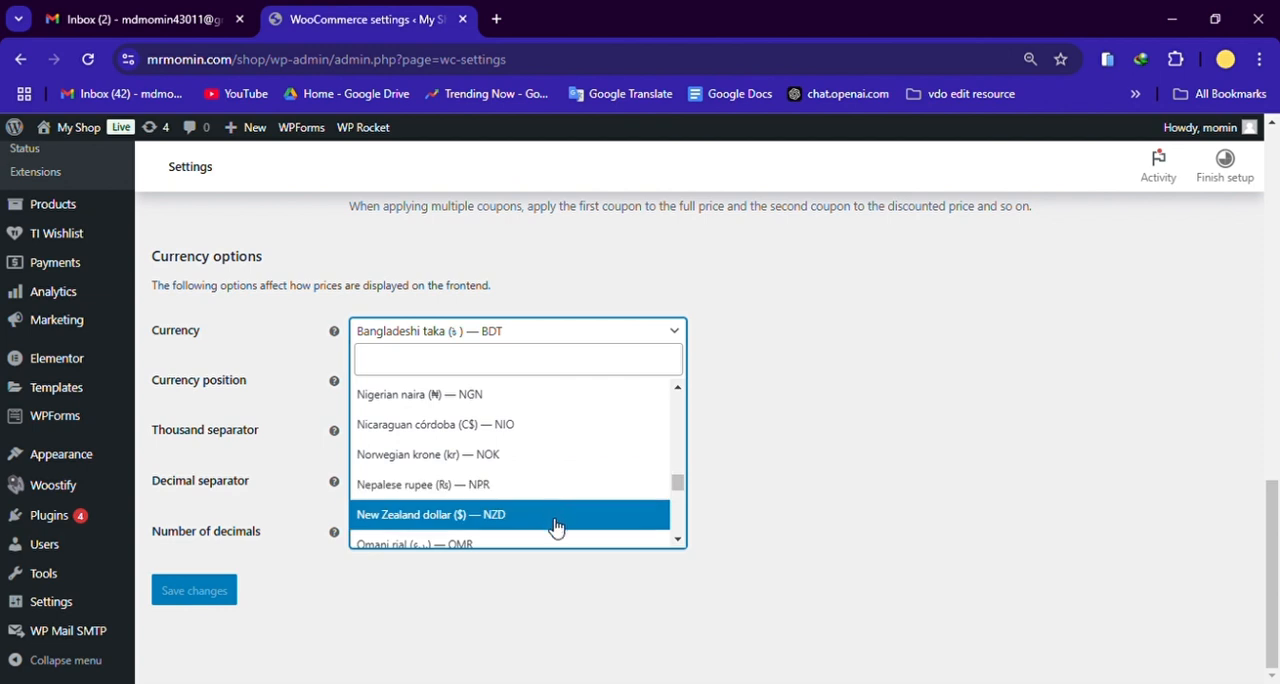
pyautogui.scroll(-5, 620, 510)
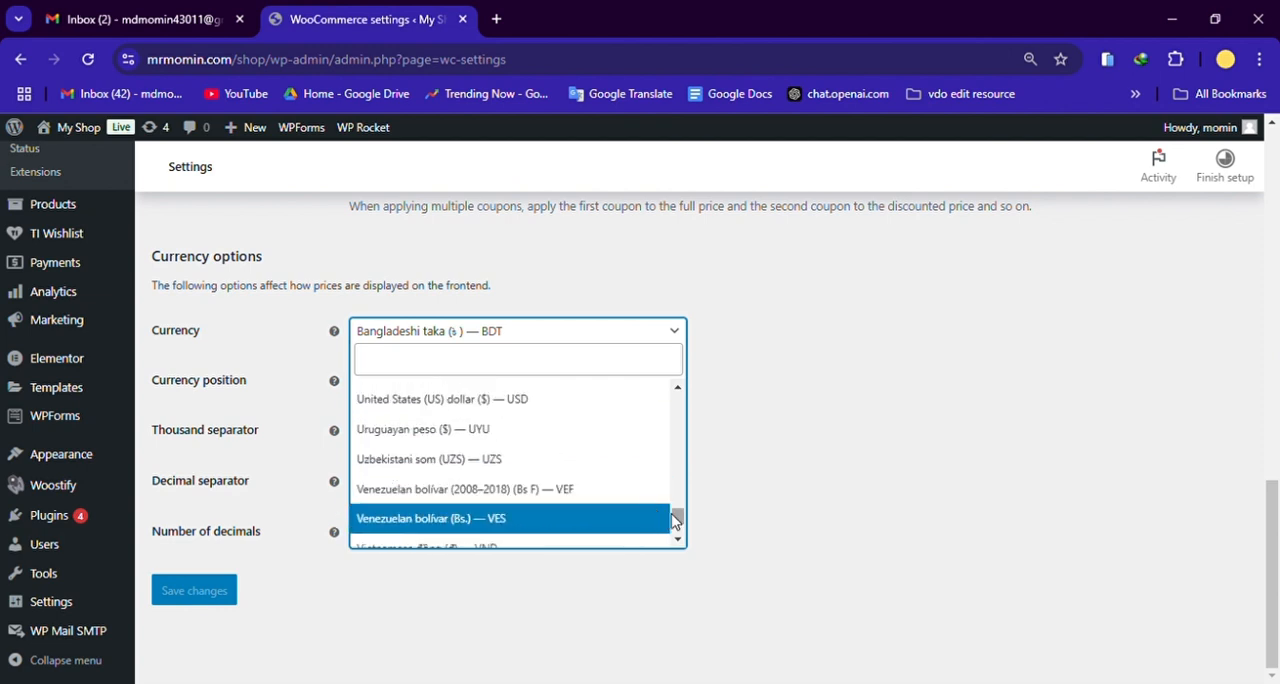
pyautogui.scroll(-3, 678, 520)
pyautogui.moveTo(678, 524); pyautogui.dragTo(690, 427)
pyautogui.scroll(4, 520, 445)
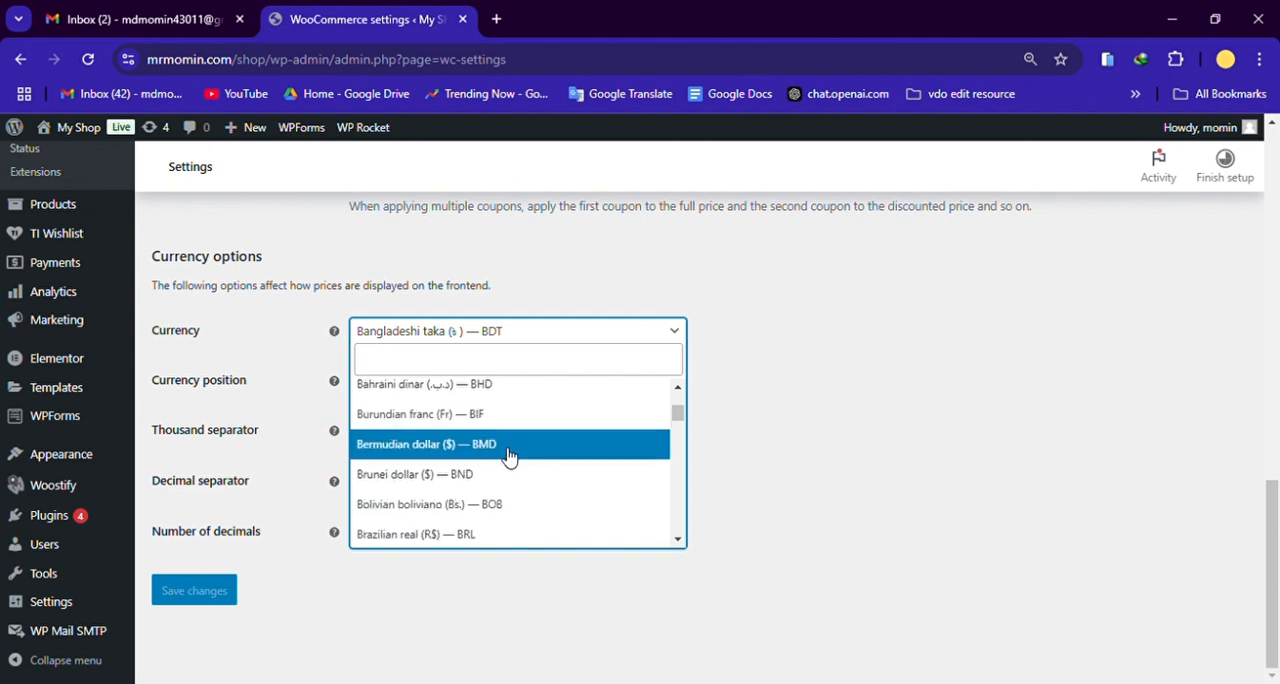
pyautogui.scroll(-2, 540, 490)
pyautogui.scroll(7, 571, 471)
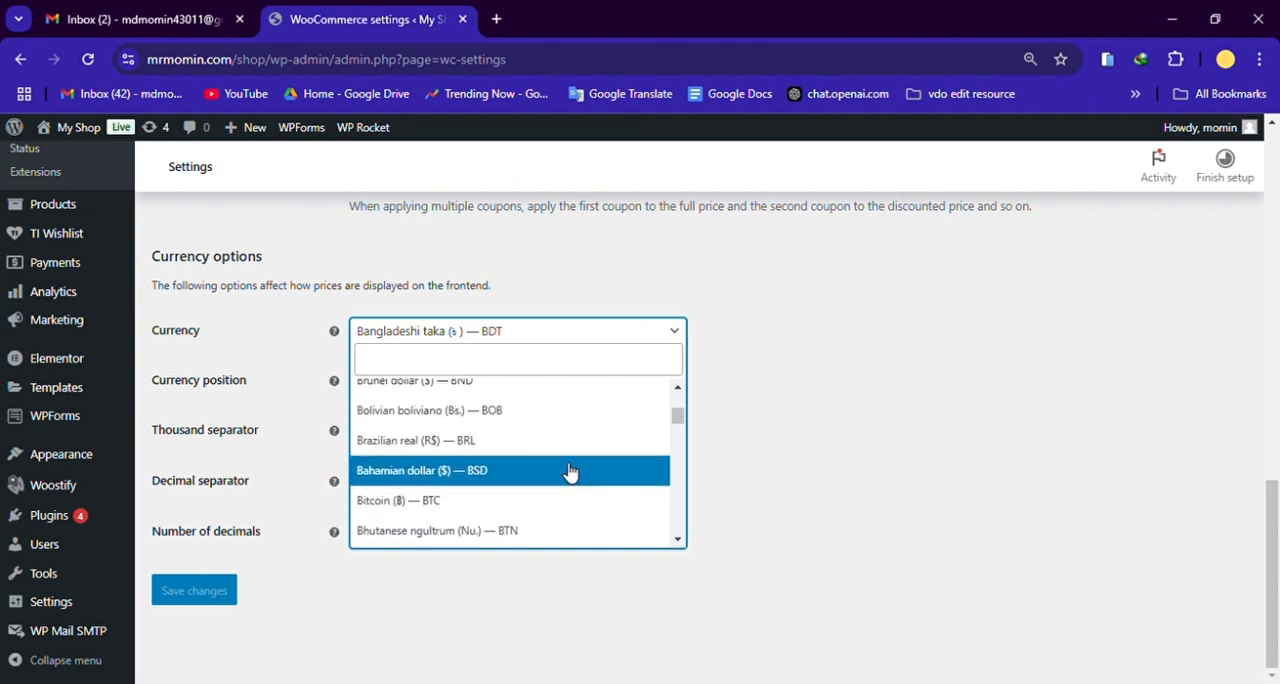
pyautogui.scroll(-3, 600, 465)
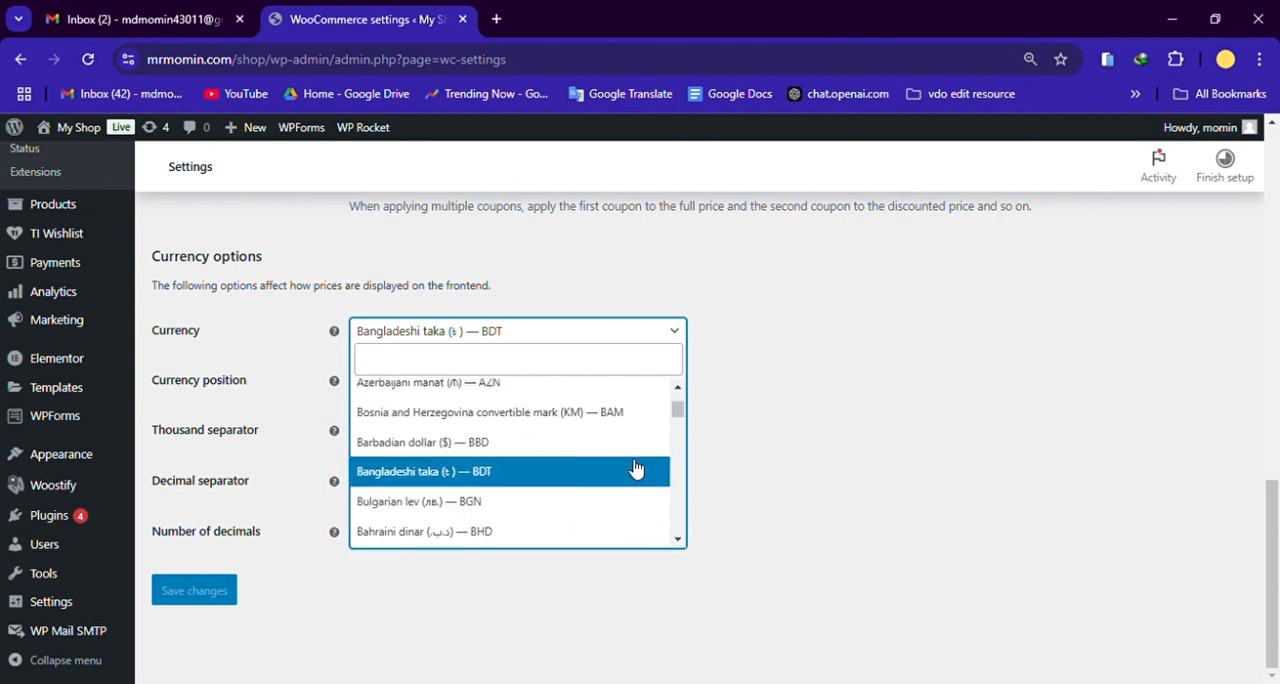
pyautogui.click(755, 472)
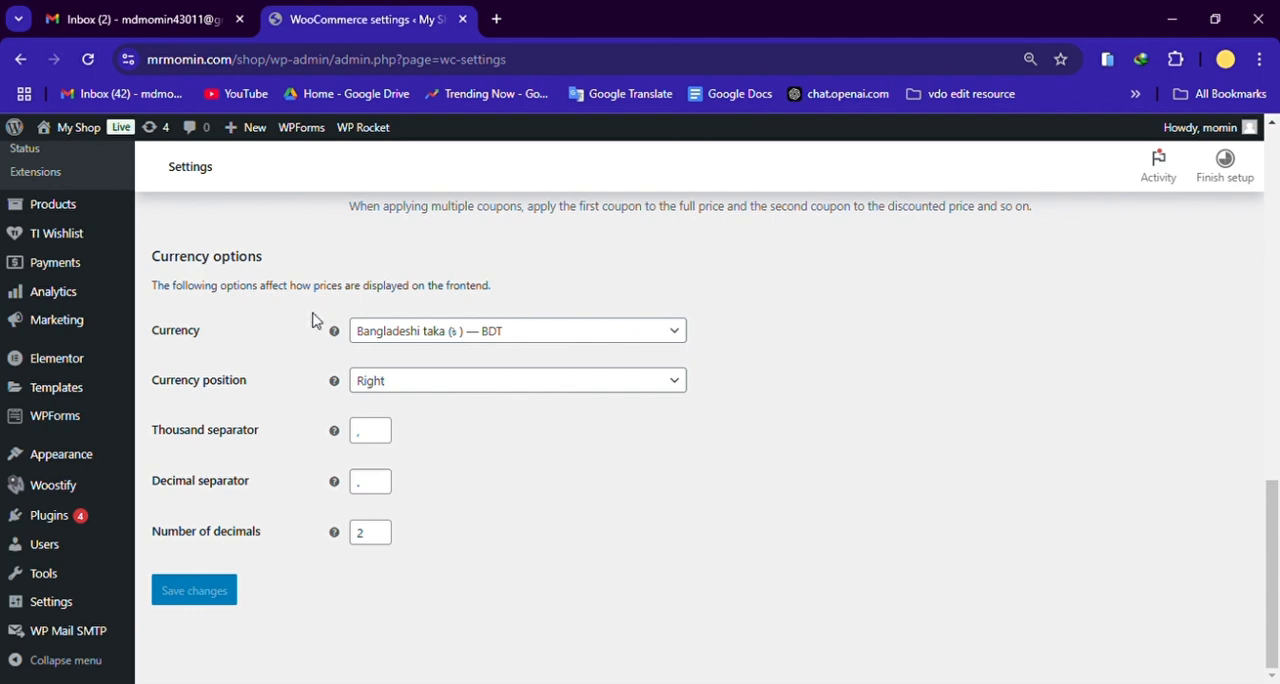
# Step: Open the WooCommerce payment settings and examine the listed payment methods, including cash on delivery, bkash, rocket, nagad and upay
pyautogui.scroll(2, 582, 567)
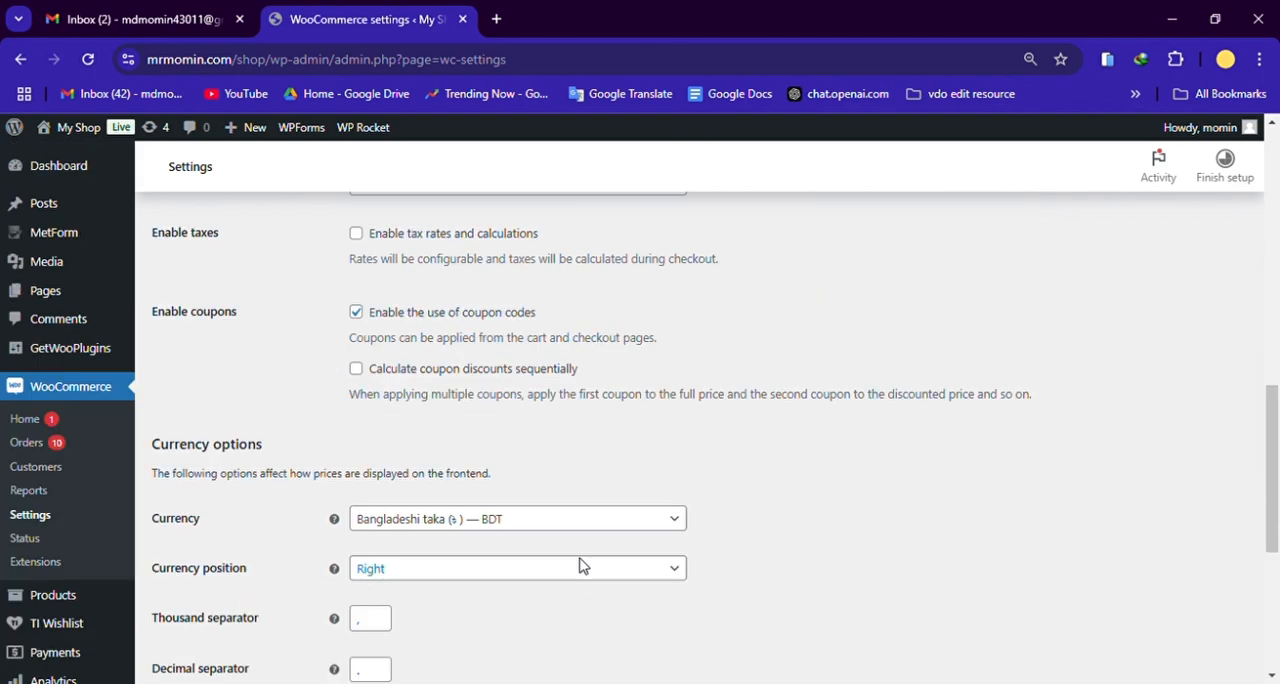
pyautogui.scroll(6, 582, 567)
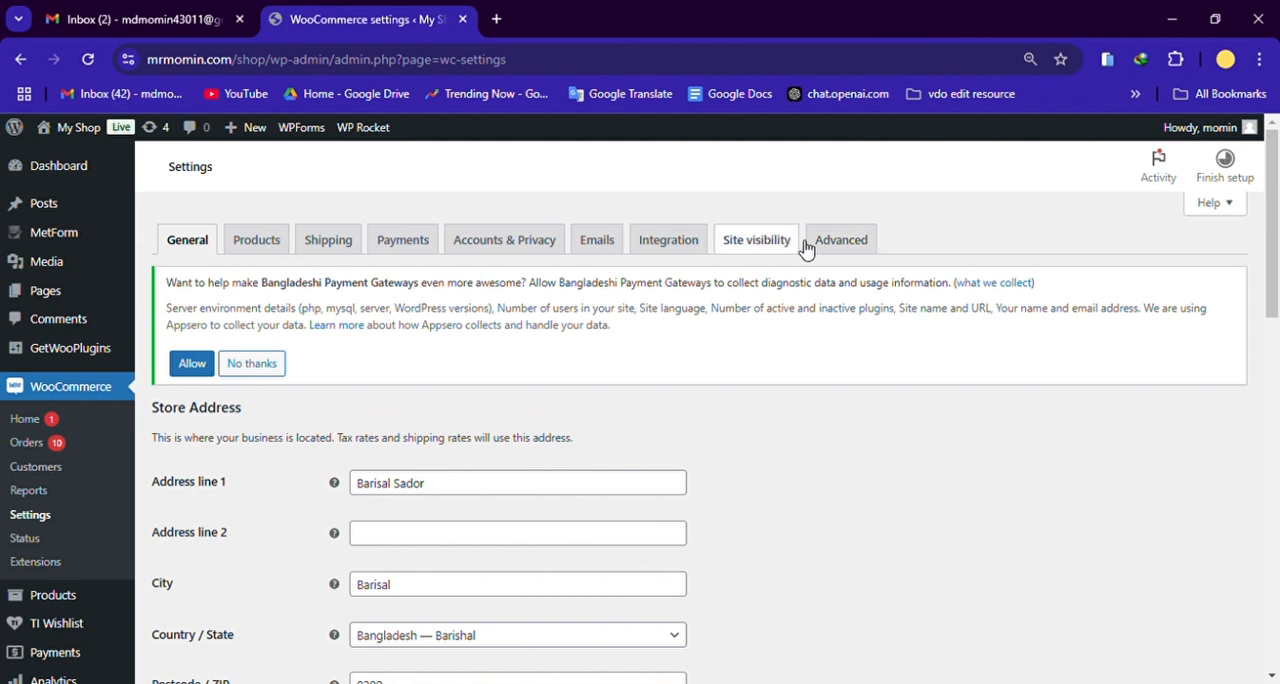
pyautogui.click(420, 242)
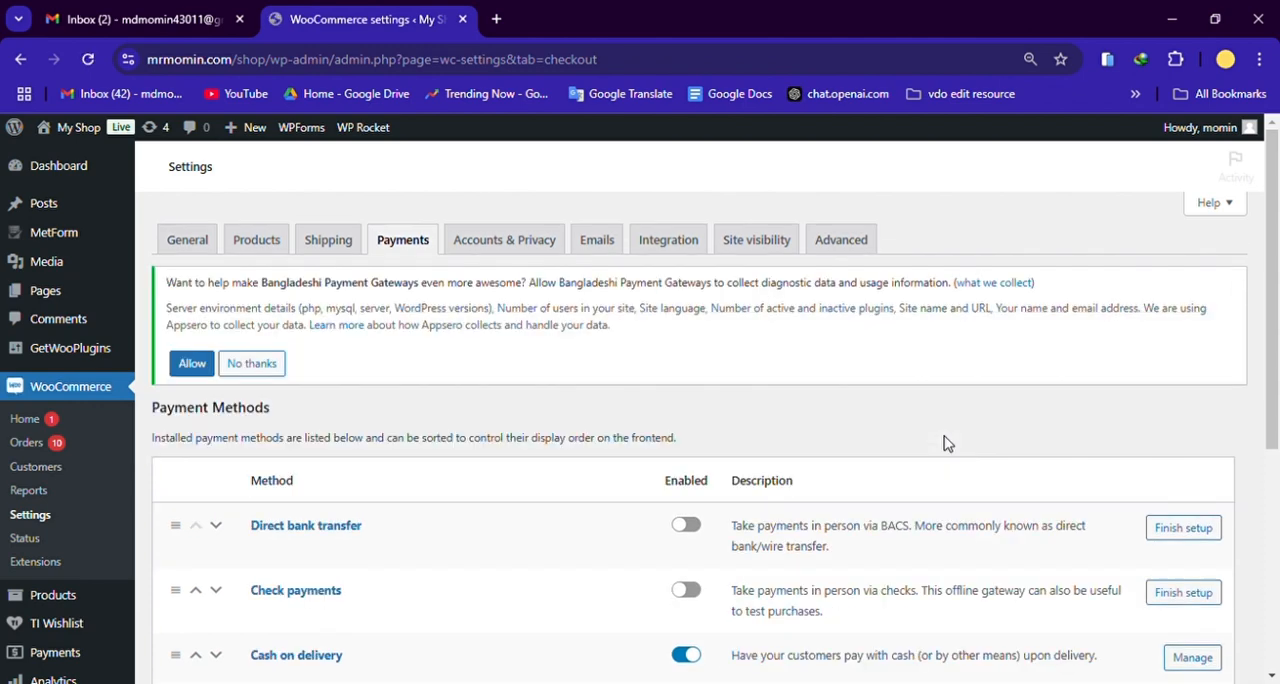
pyautogui.scroll(-1, 947, 443)
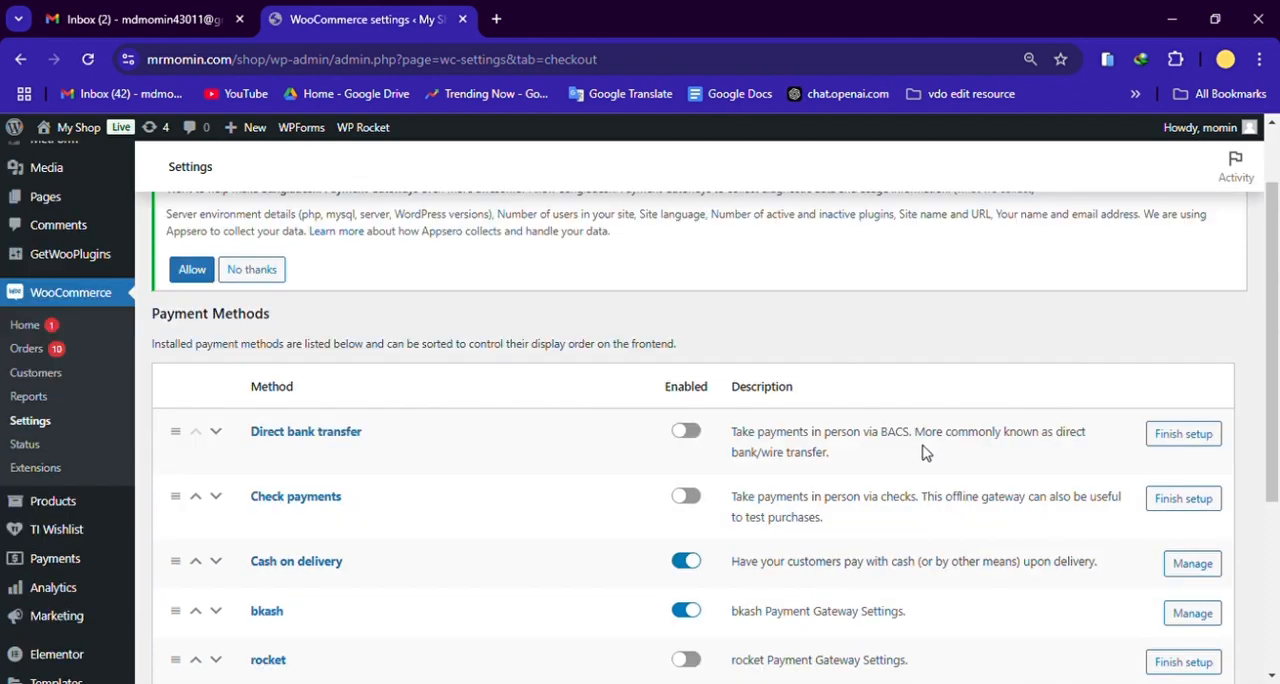
pyautogui.scroll(-2, 922, 454)
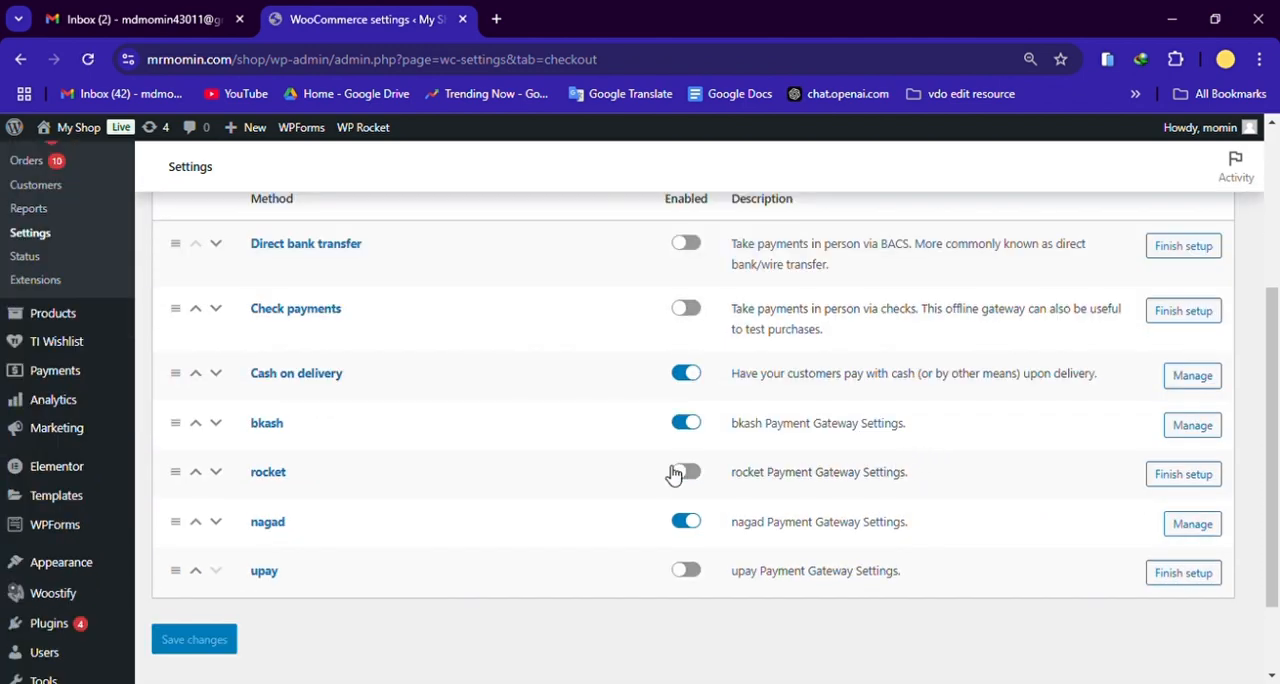
pyautogui.scroll(1, 538, 443)
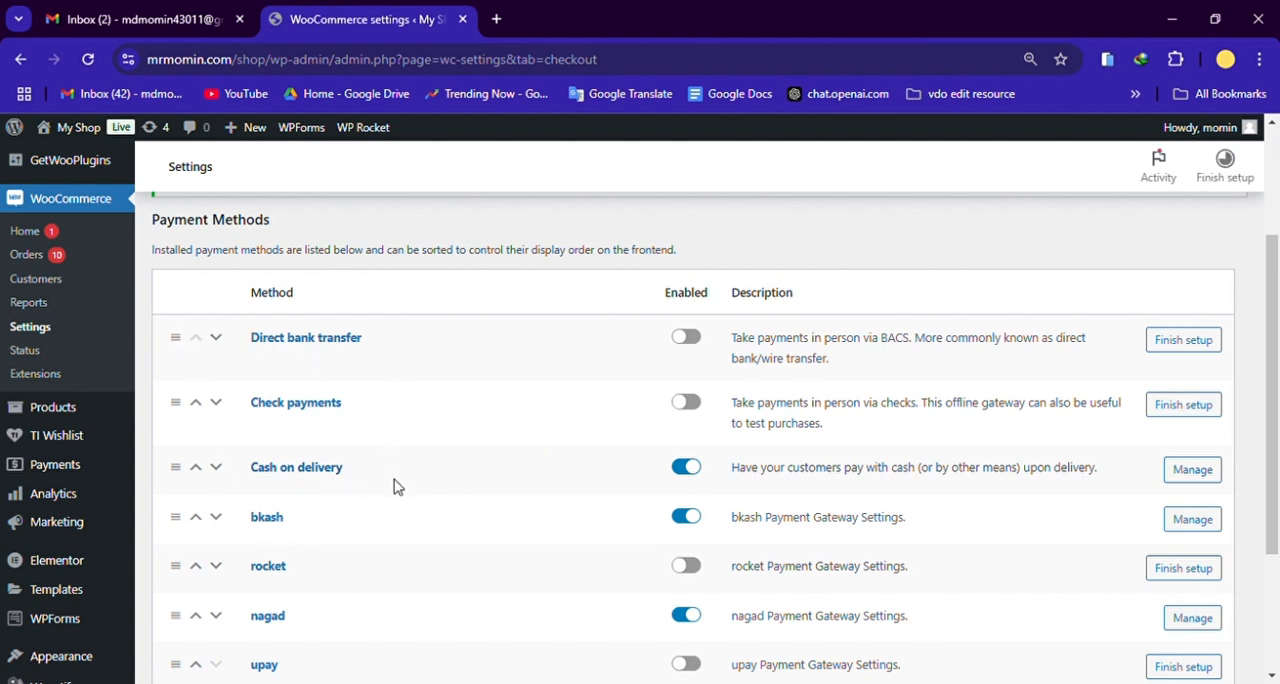
pyautogui.scroll(-1, 461, 491)
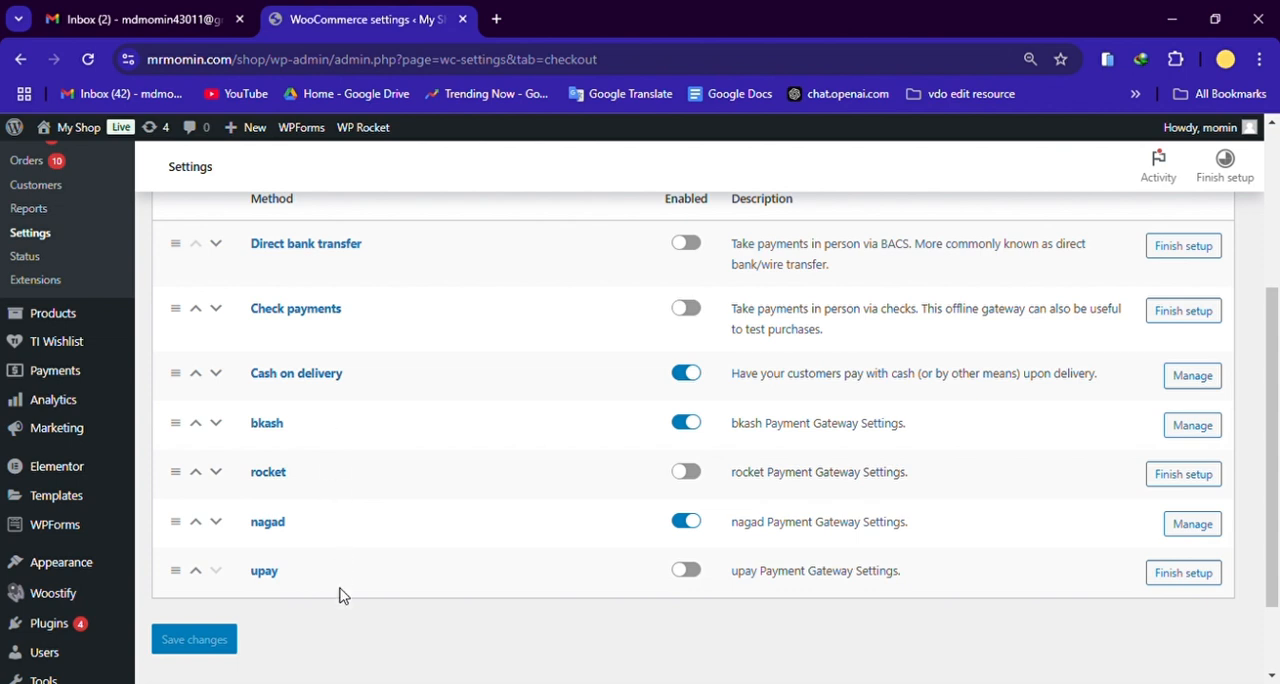
pyautogui.scroll(2, 546, 591)
pyautogui.scroll(-2, 551, 597)
pyautogui.scroll(2, 814, 567)
pyautogui.scroll(-1, 815, 567)
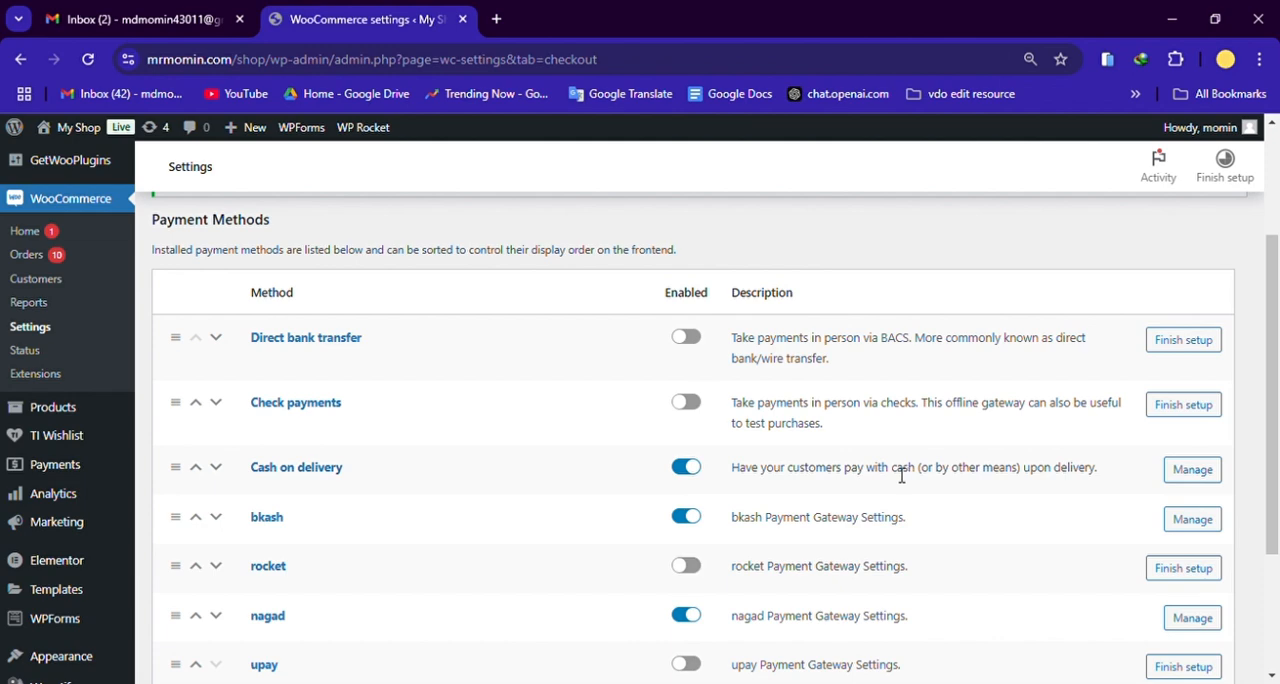
pyautogui.scroll(-2, 890, 472)
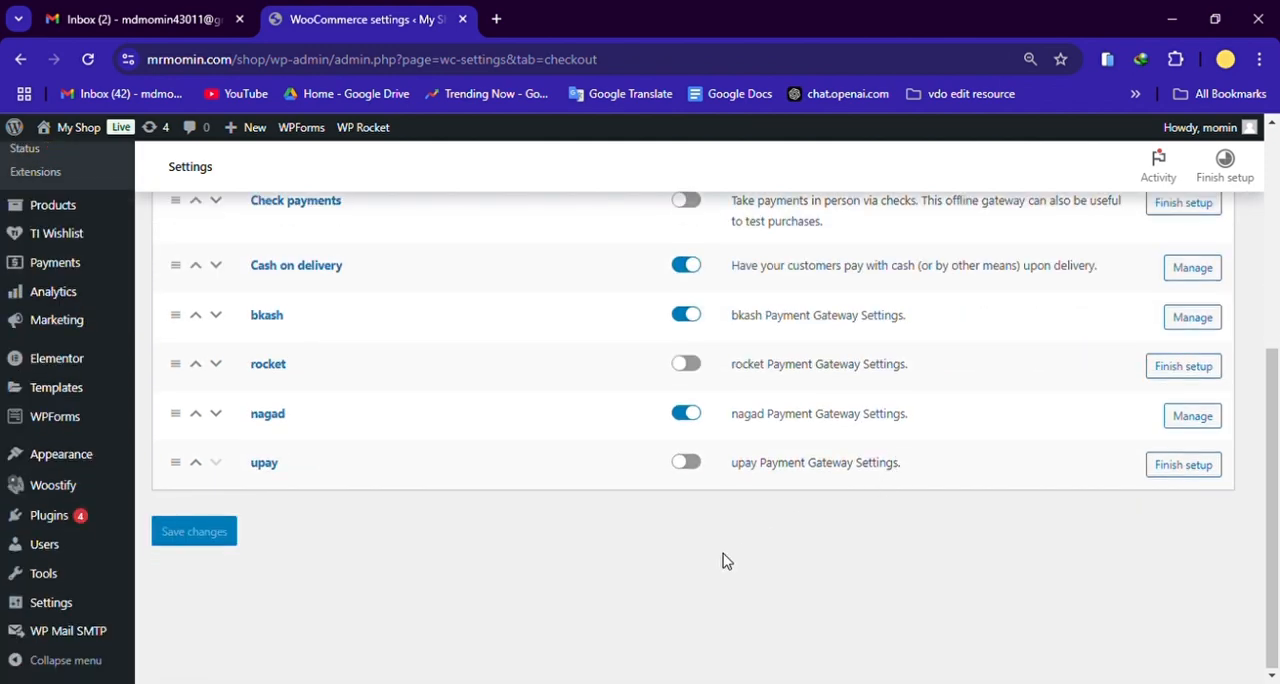
# Step: Open the WooCommerce shipping settings and examine the shipping zones, including the regions covered by Others Zone of Bangladesh
pyautogui.scroll(4, 720, 560)
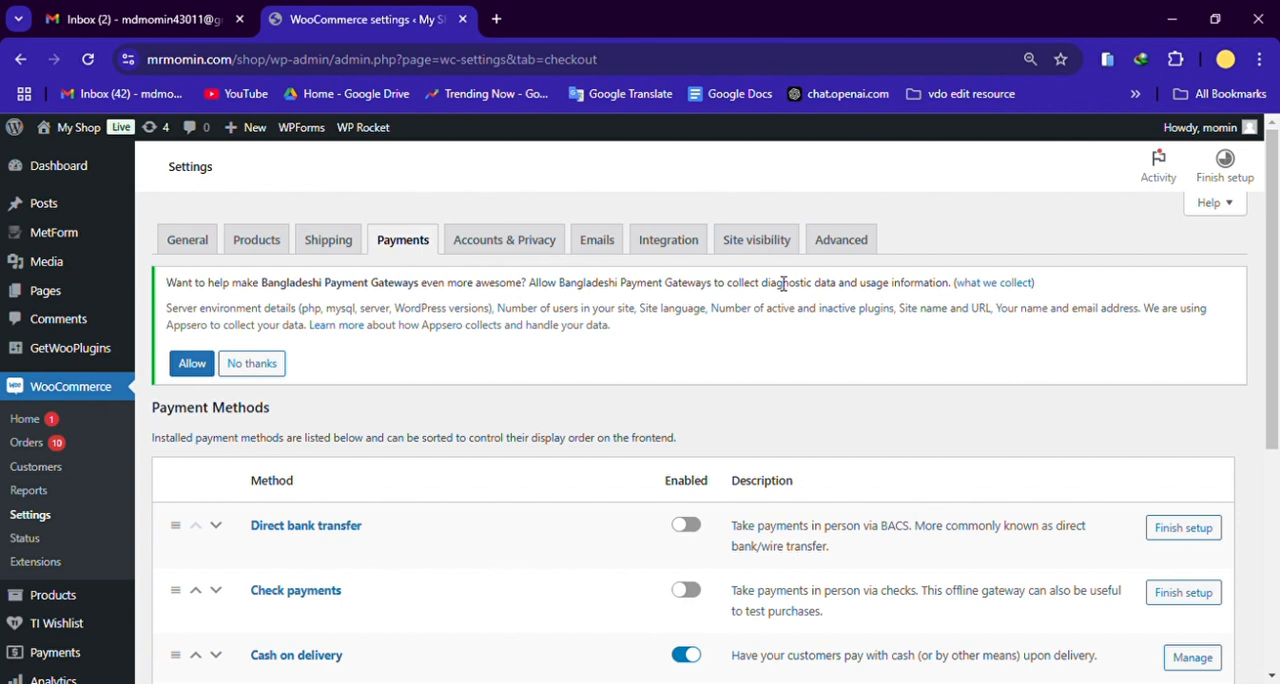
pyautogui.click(325, 244)
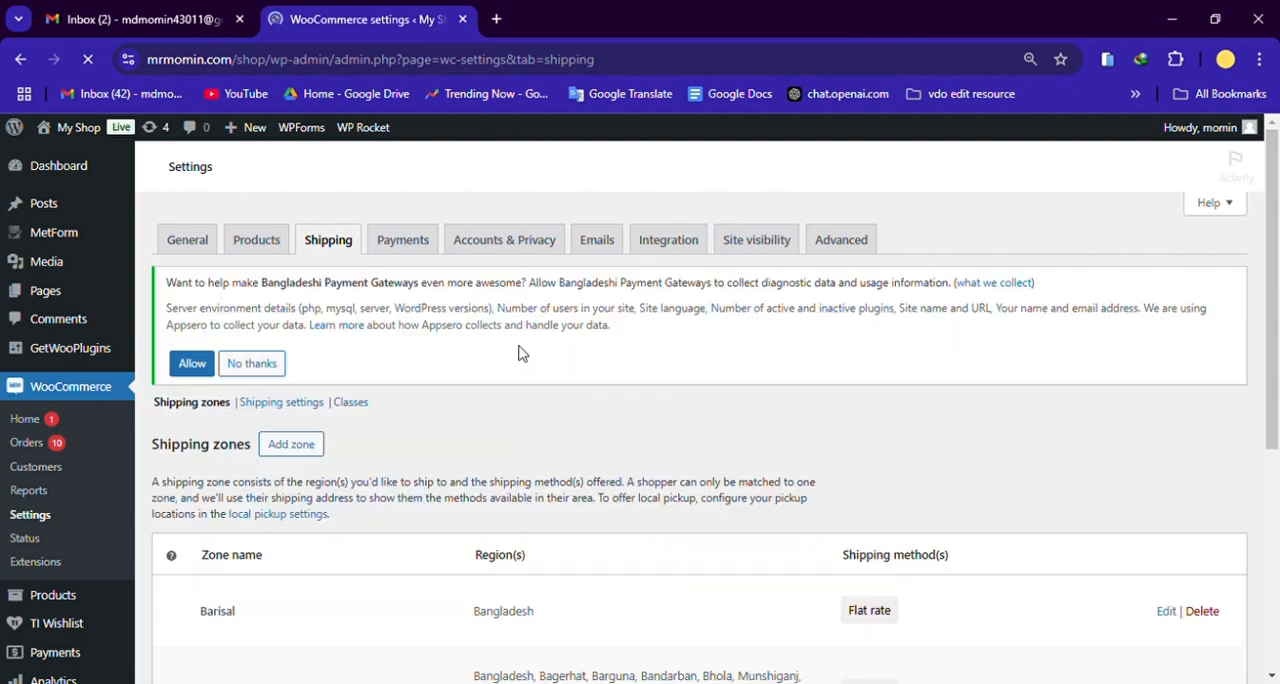
pyautogui.scroll(-3, 514, 371)
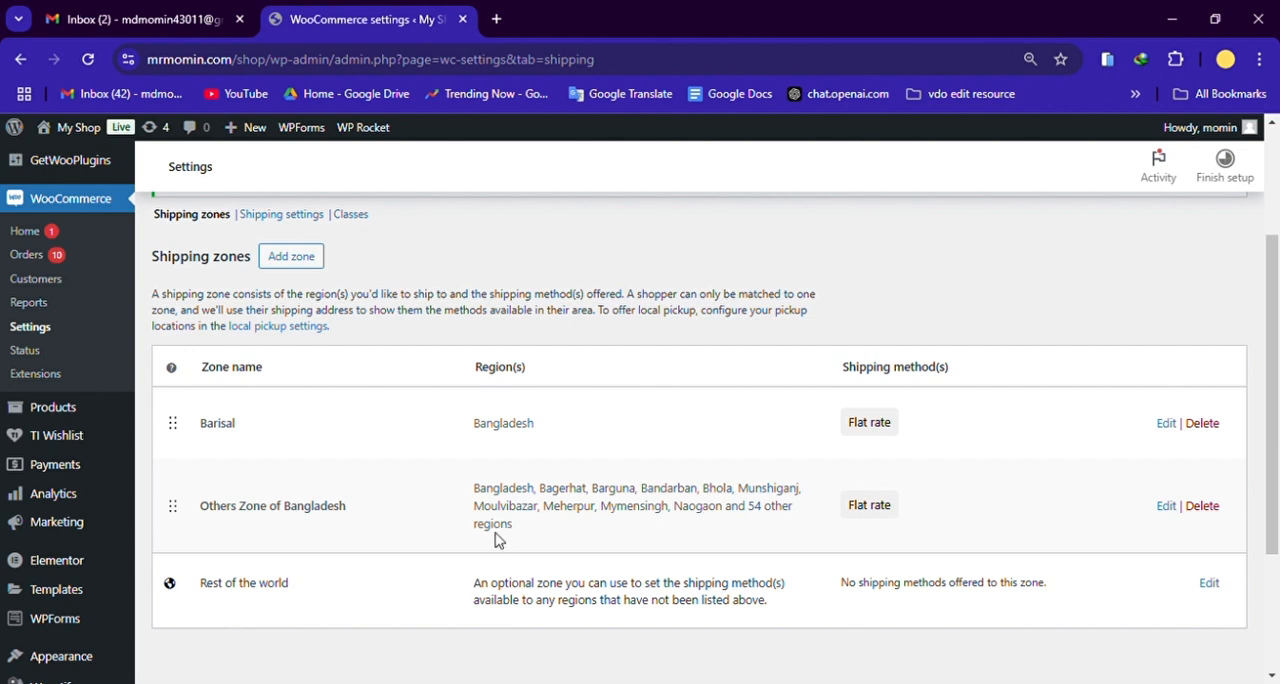
pyautogui.moveTo(517, 532); pyautogui.dragTo(480, 489)
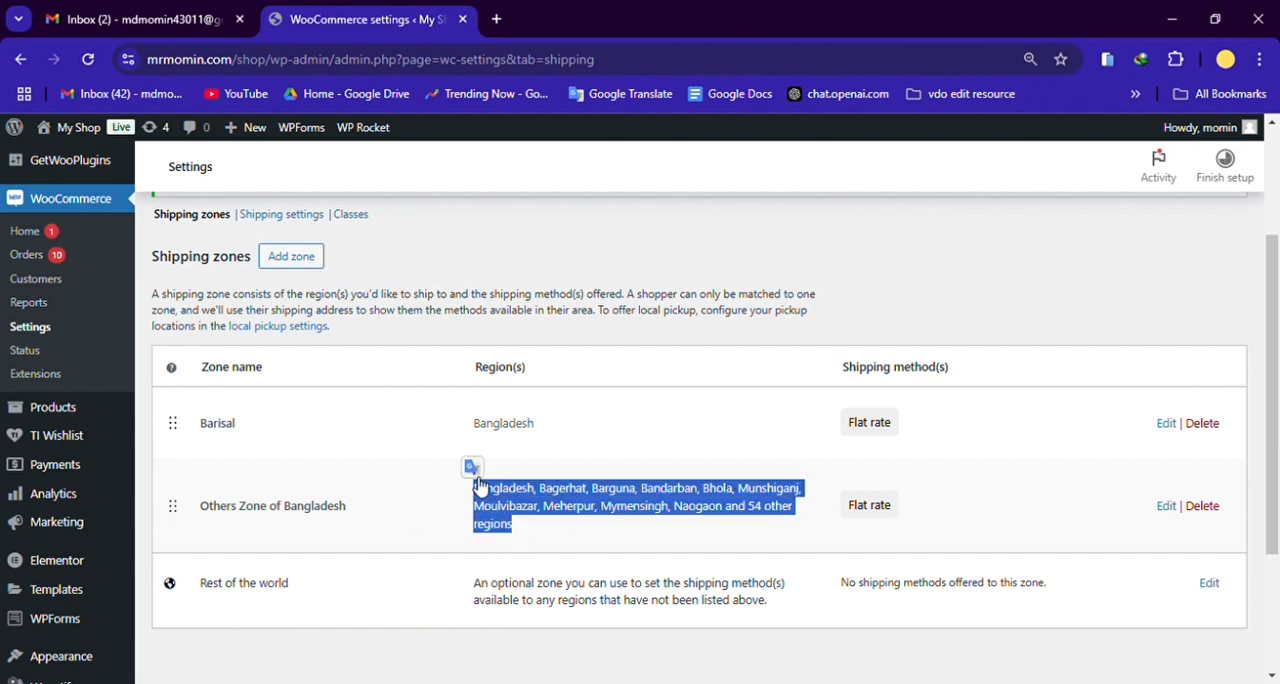
pyautogui.click(535, 505)
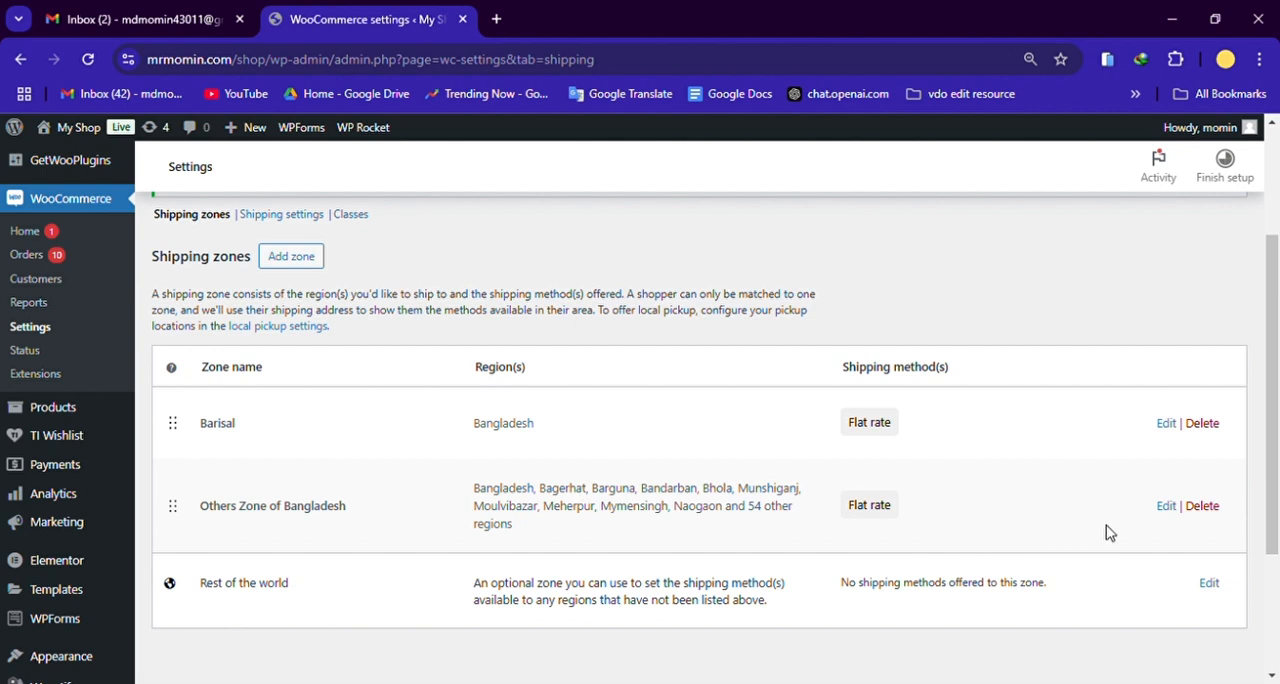
# Step: Open the Others Zone of Bangladesh shipping zone for editing and examine its regions and shipping methods
pyautogui.click(1170, 506)
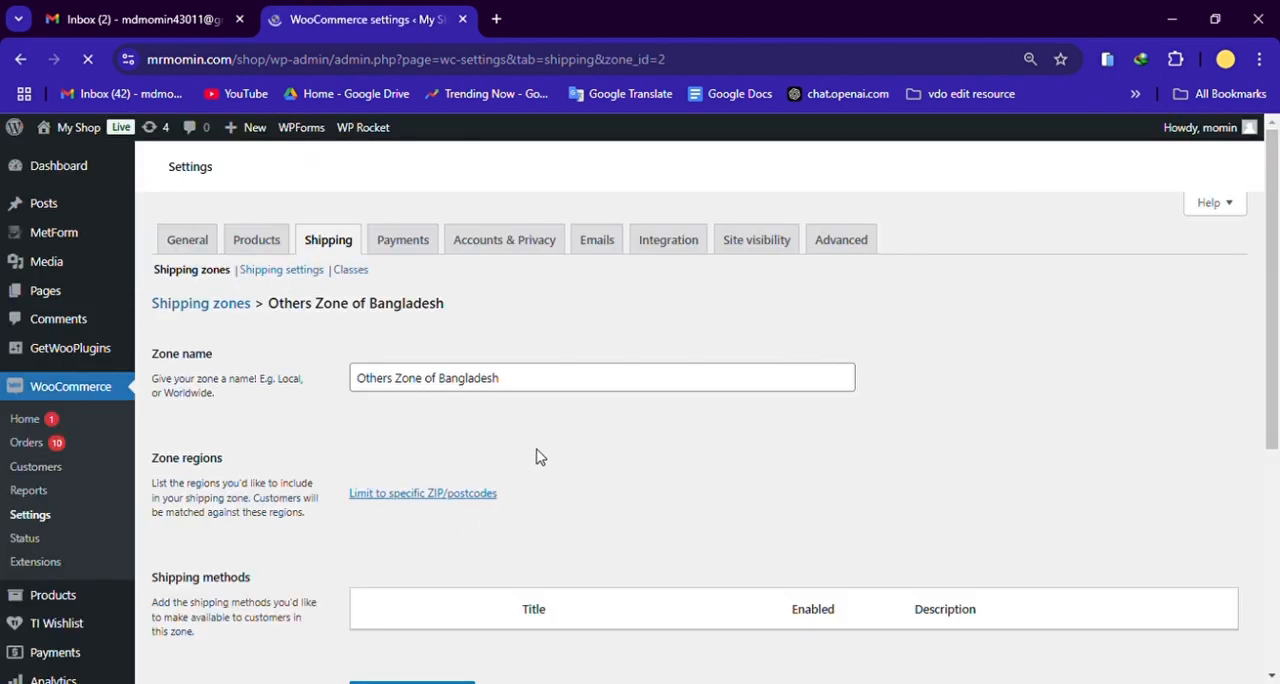
pyautogui.scroll(-2, 540, 460)
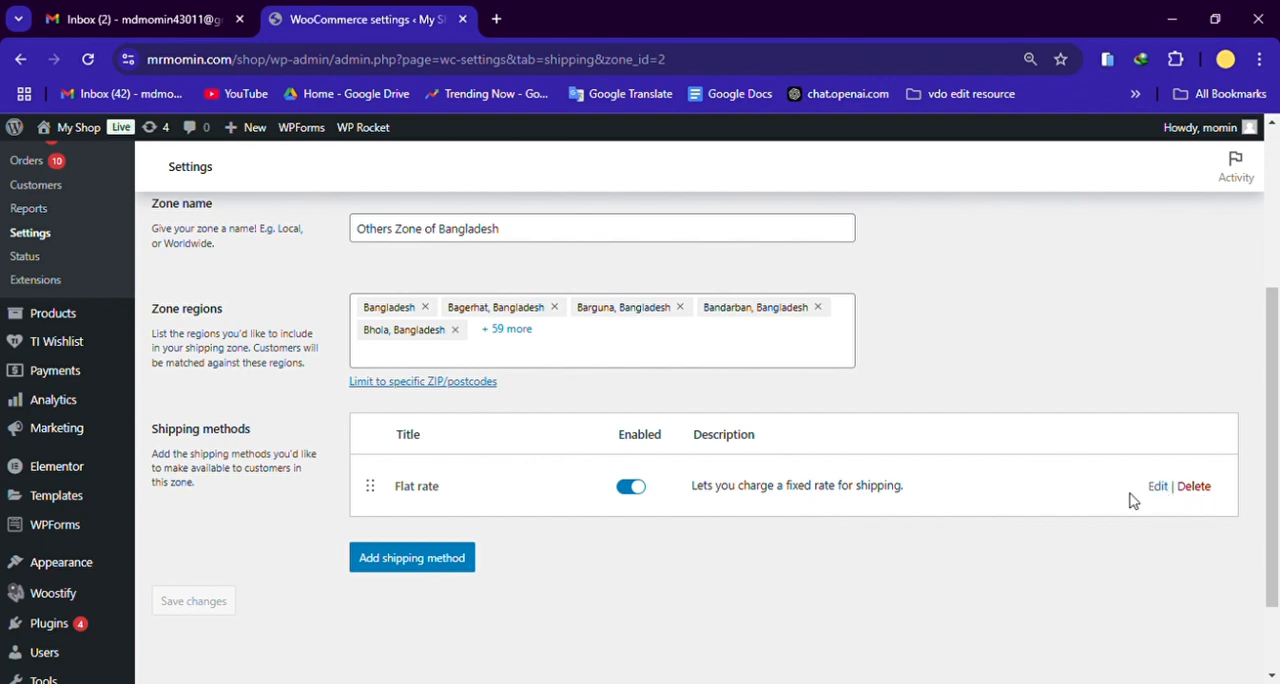
pyautogui.scroll(2, 711, 463)
pyautogui.scroll(-2, 786, 468)
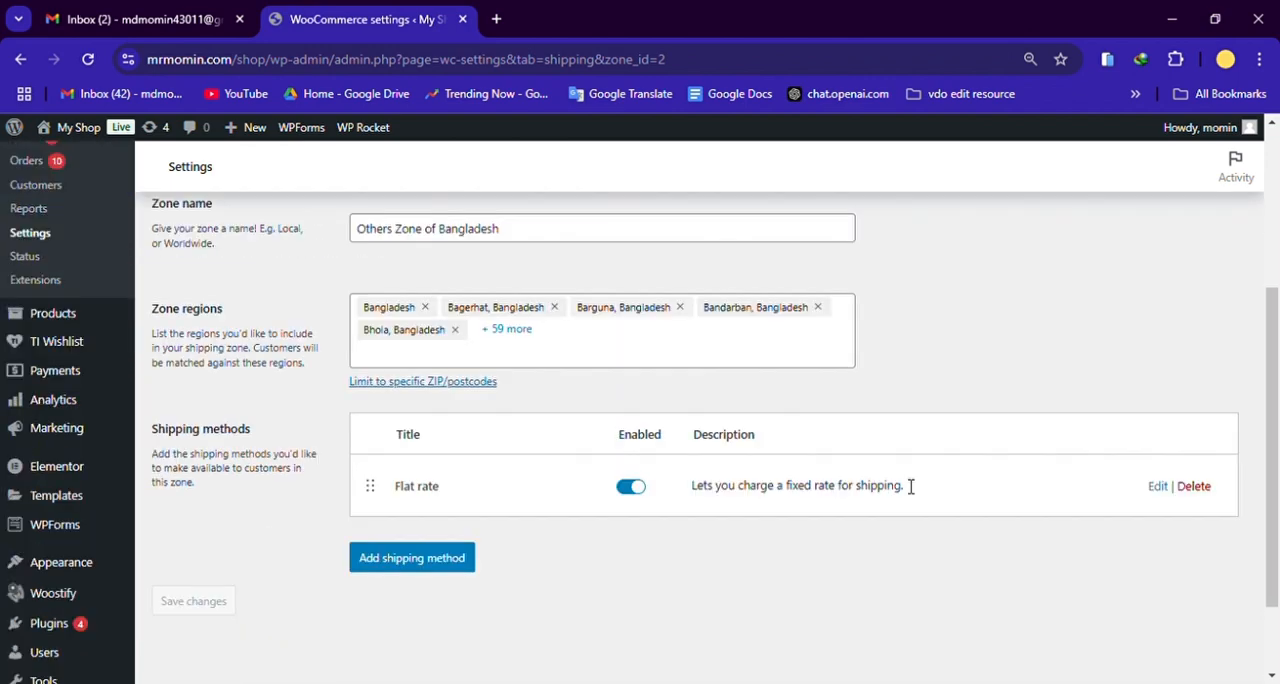
# Step: Open the zone's flat rate shipping method, examine its cost formula and shipping class costs, and save it without changes
pyautogui.click(1160, 487)
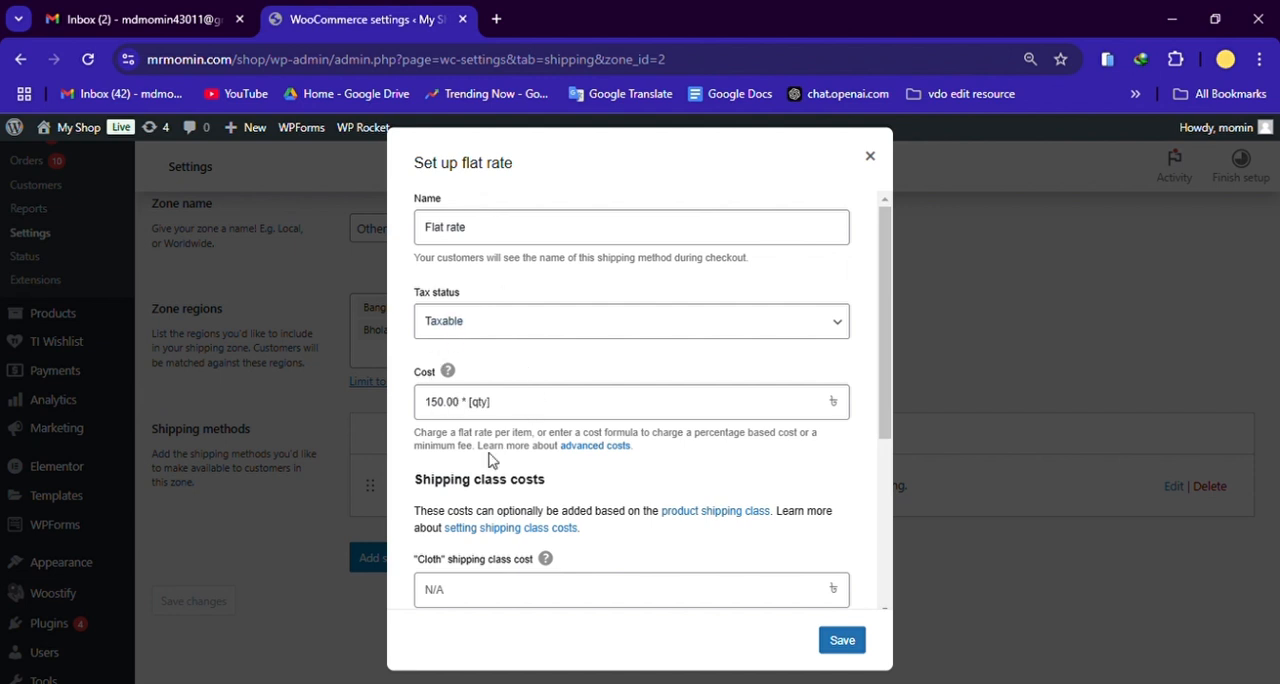
pyautogui.scroll(-1, 613, 480)
pyautogui.scroll(1, 627, 495)
pyautogui.tripleClick(491, 414)
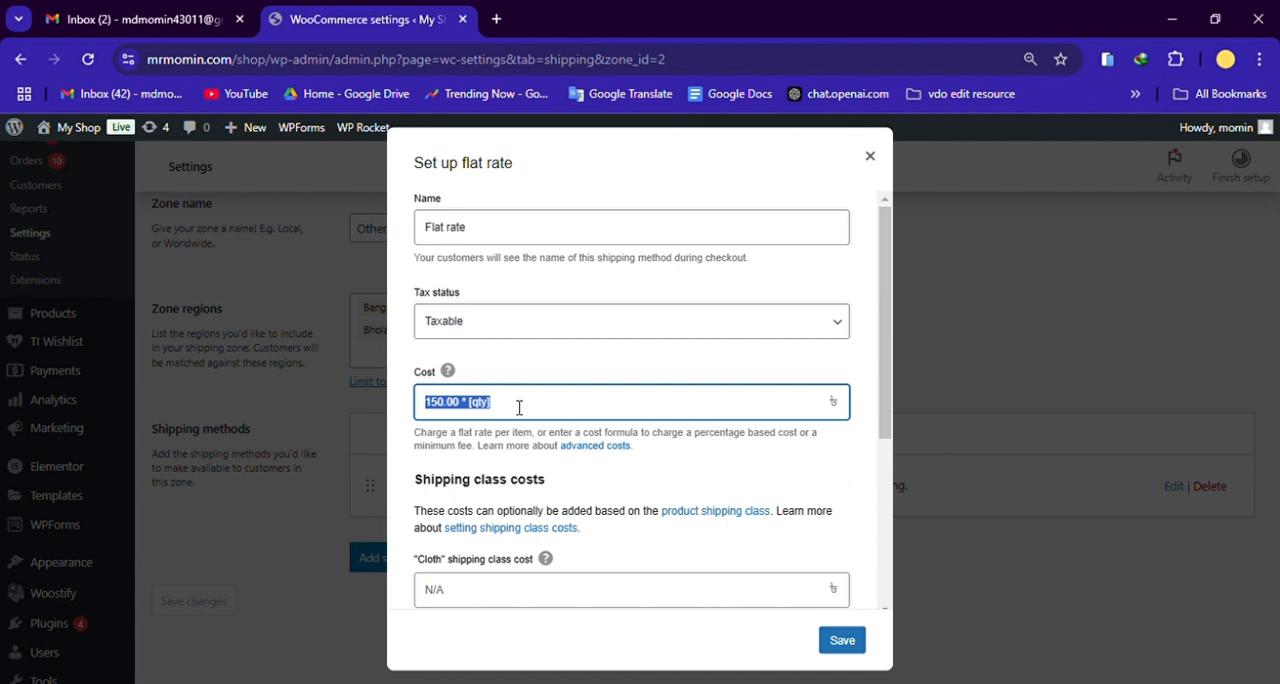
pyautogui.click(521, 410)
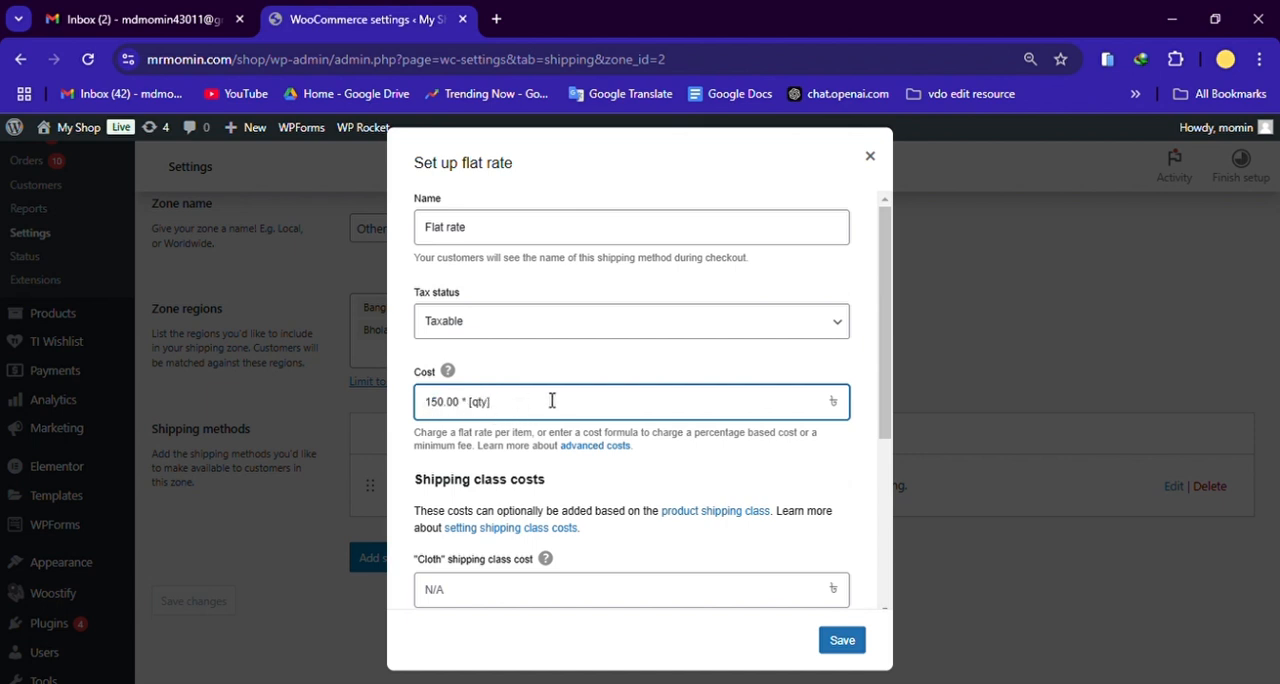
pyautogui.scroll(-3, 691, 398)
pyautogui.click(853, 645)
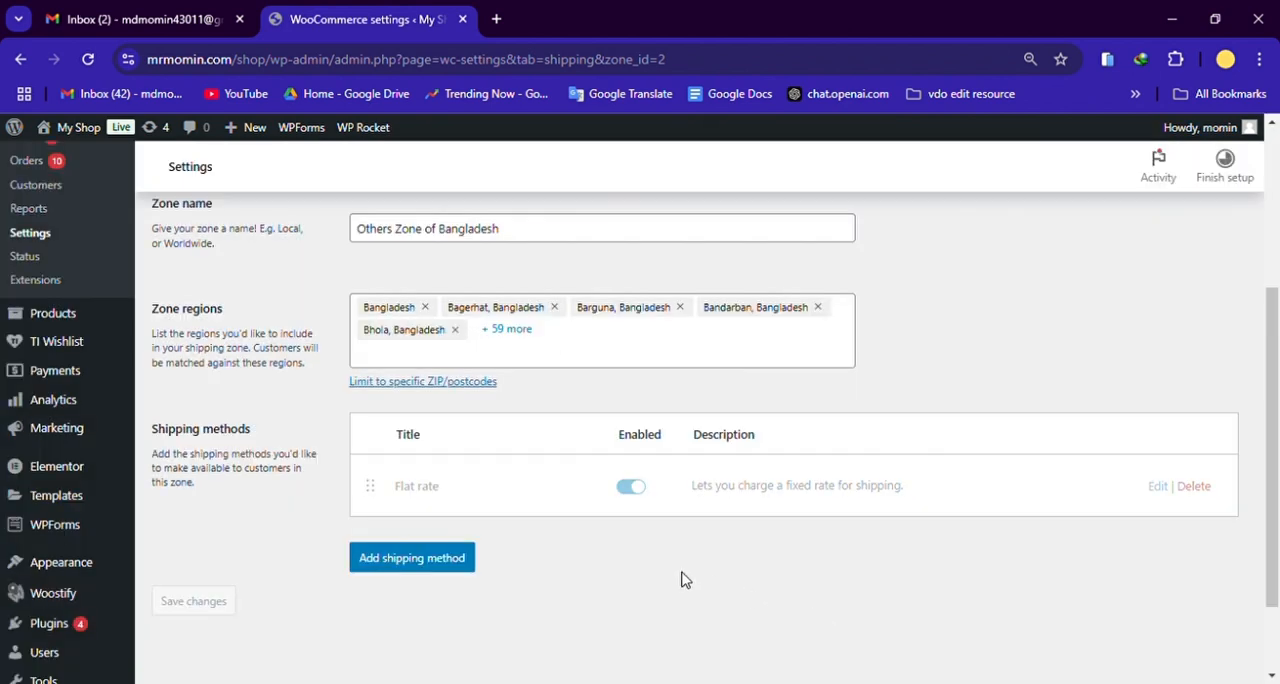
# Step: Open the list of all site pages and look through its entries
pyautogui.scroll(1, 491, 520)
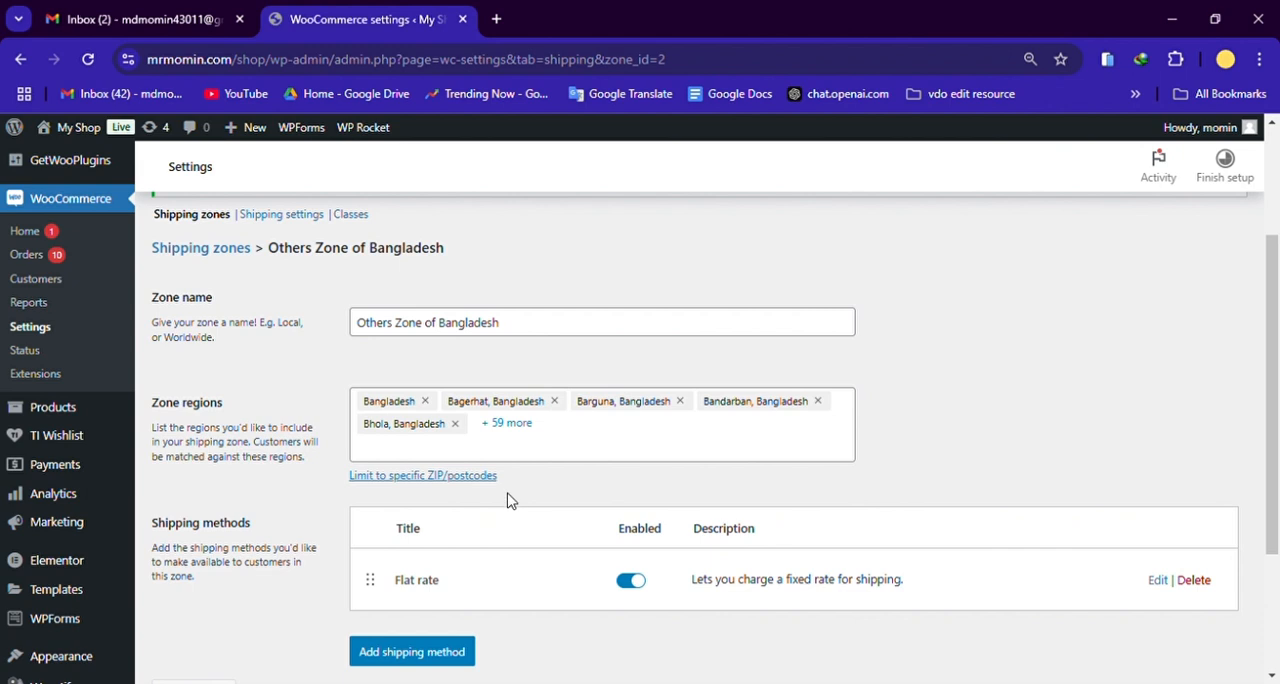
pyautogui.scroll(2, 506, 475)
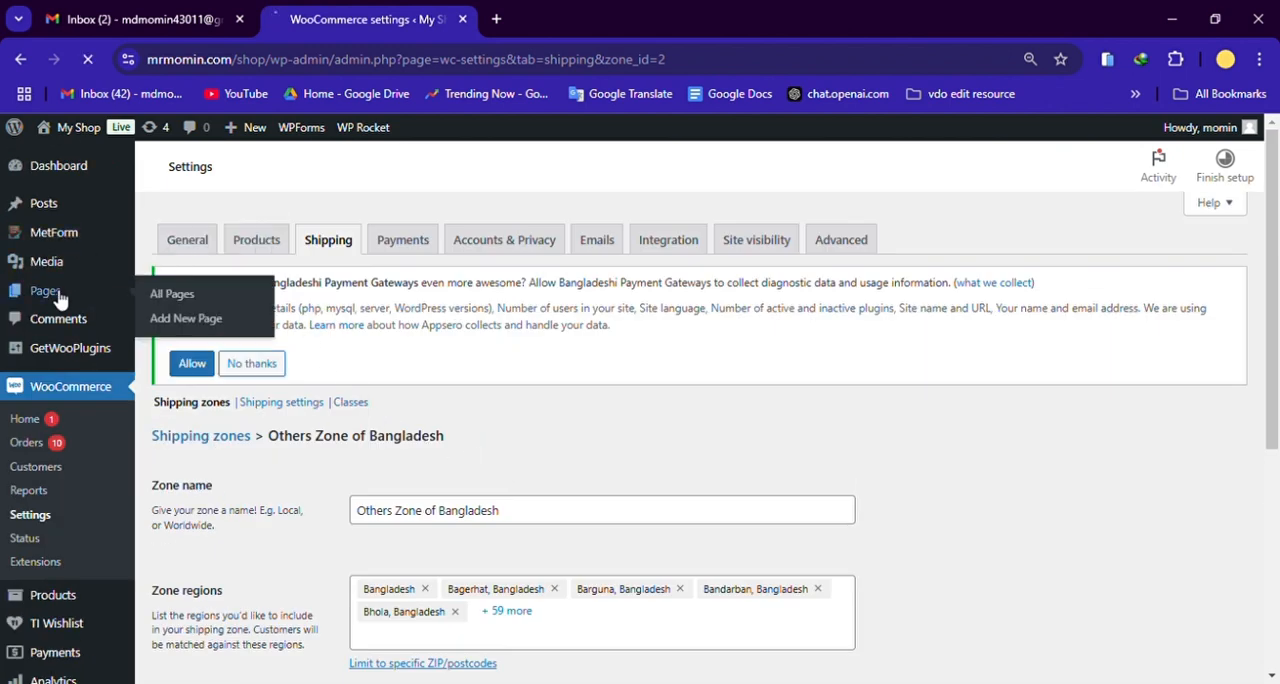
pyautogui.click(175, 294)
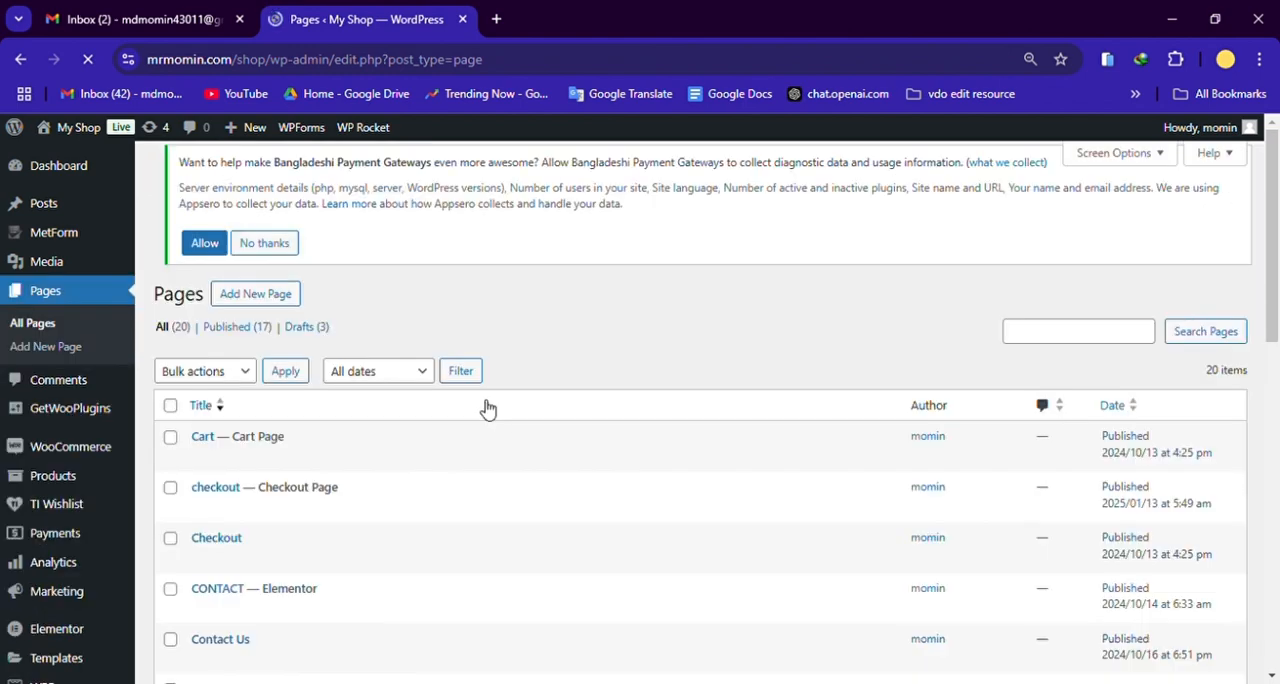
pyautogui.scroll(-5, 480, 405)
pyautogui.scroll(-4, 449, 436)
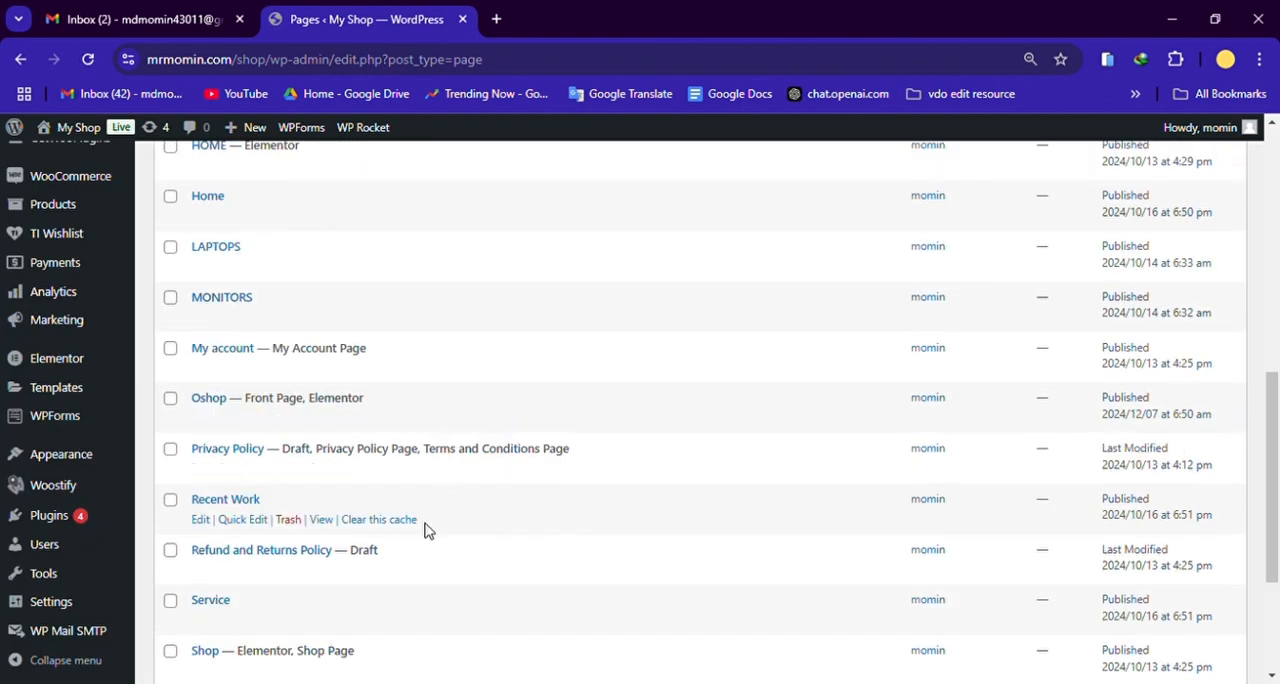
# Step: Examine the site's page list again from Cart through Testimonial, including the drafts and the pages marked Elementor
pyautogui.scroll(3, 500, 529)
pyautogui.scroll(3, 495, 525)
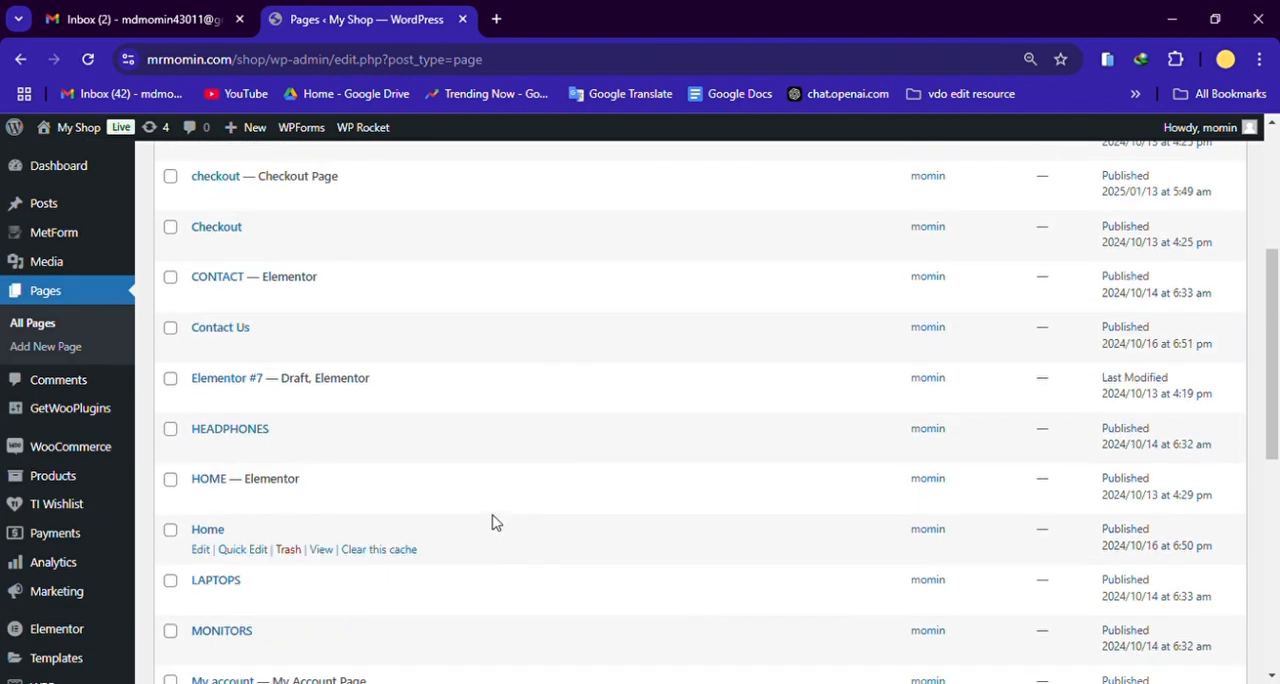
pyautogui.scroll(3, 485, 470)
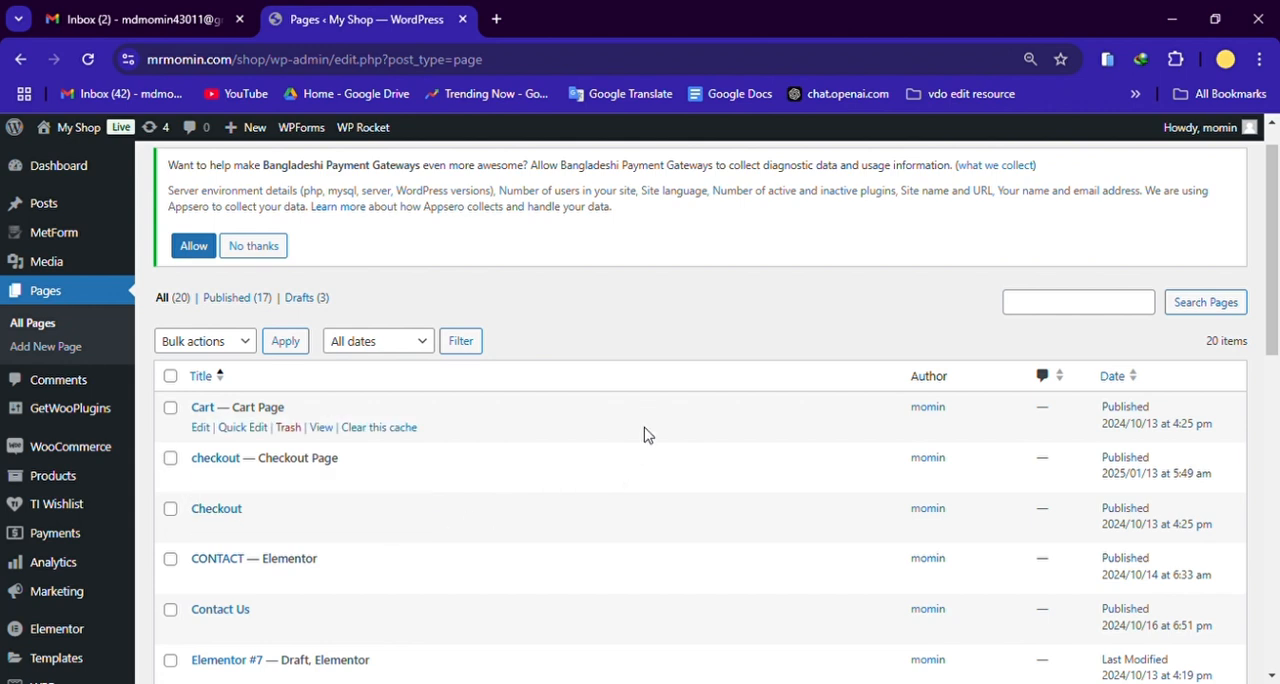
pyautogui.scroll(-2, 650, 430)
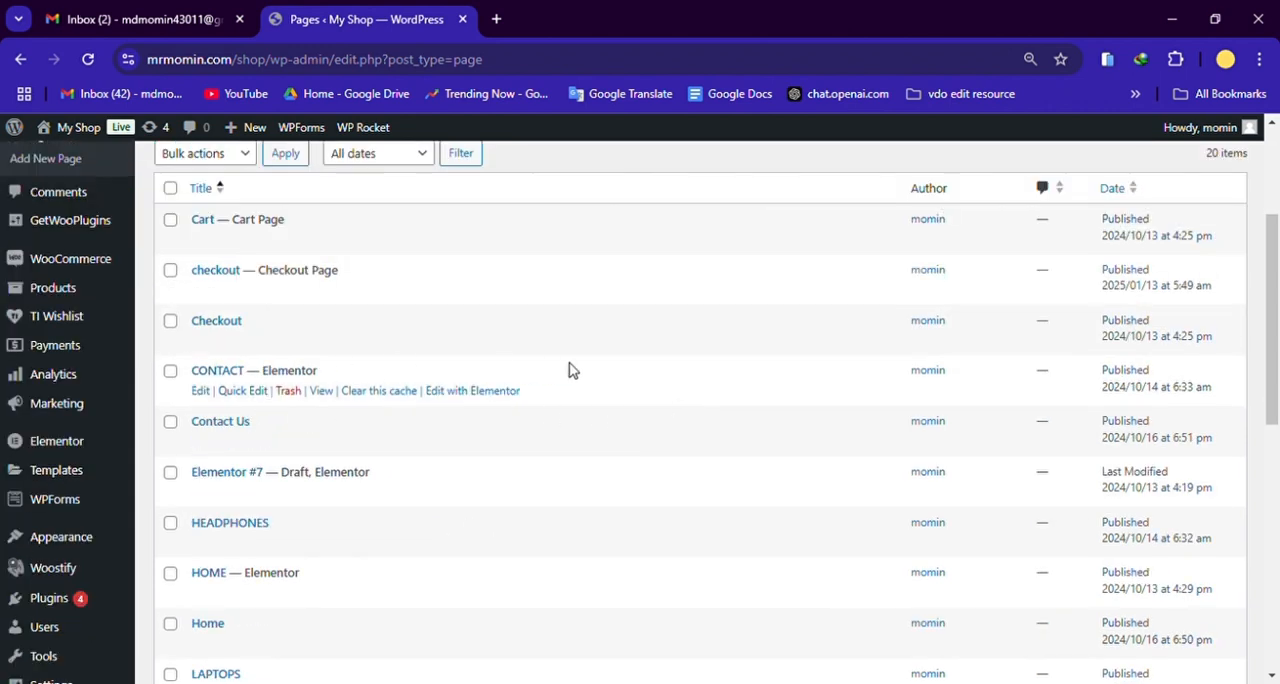
pyautogui.scroll(-1, 600, 420)
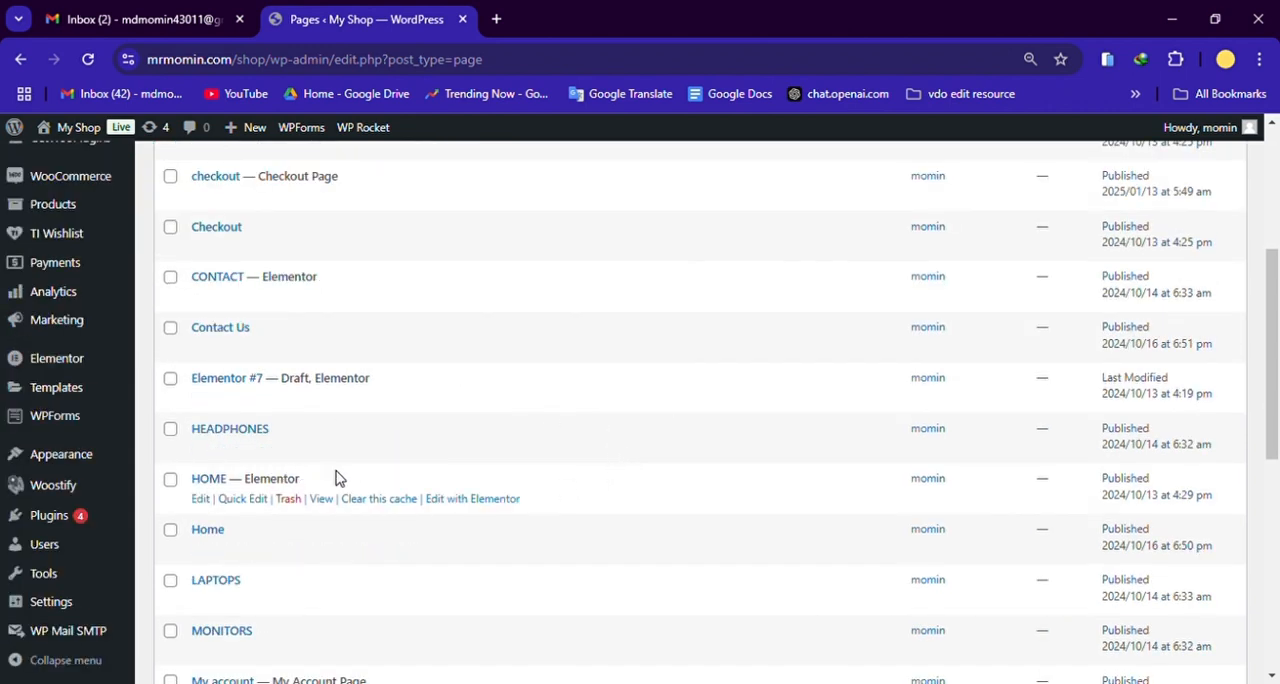
pyautogui.scroll(-2, 550, 478)
pyautogui.scroll(-2, 614, 494)
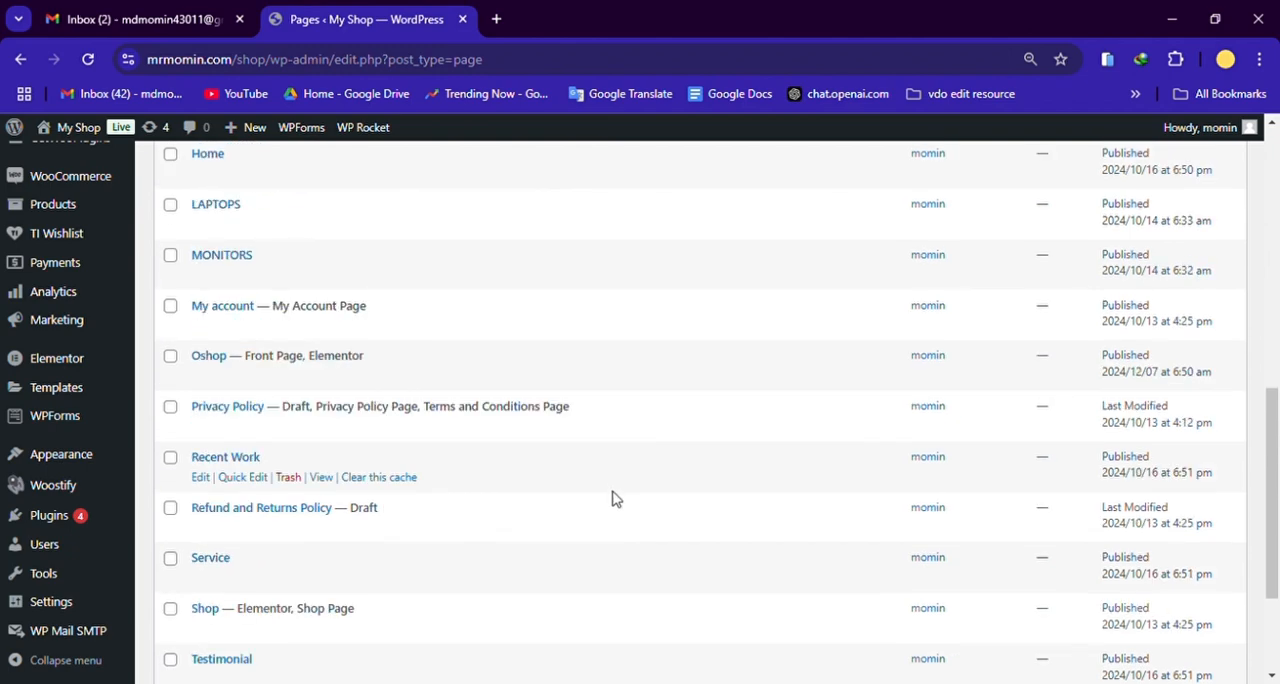
pyautogui.scroll(-1, 623, 500)
pyautogui.scroll(6, 630, 545)
pyautogui.scroll(3, 633, 562)
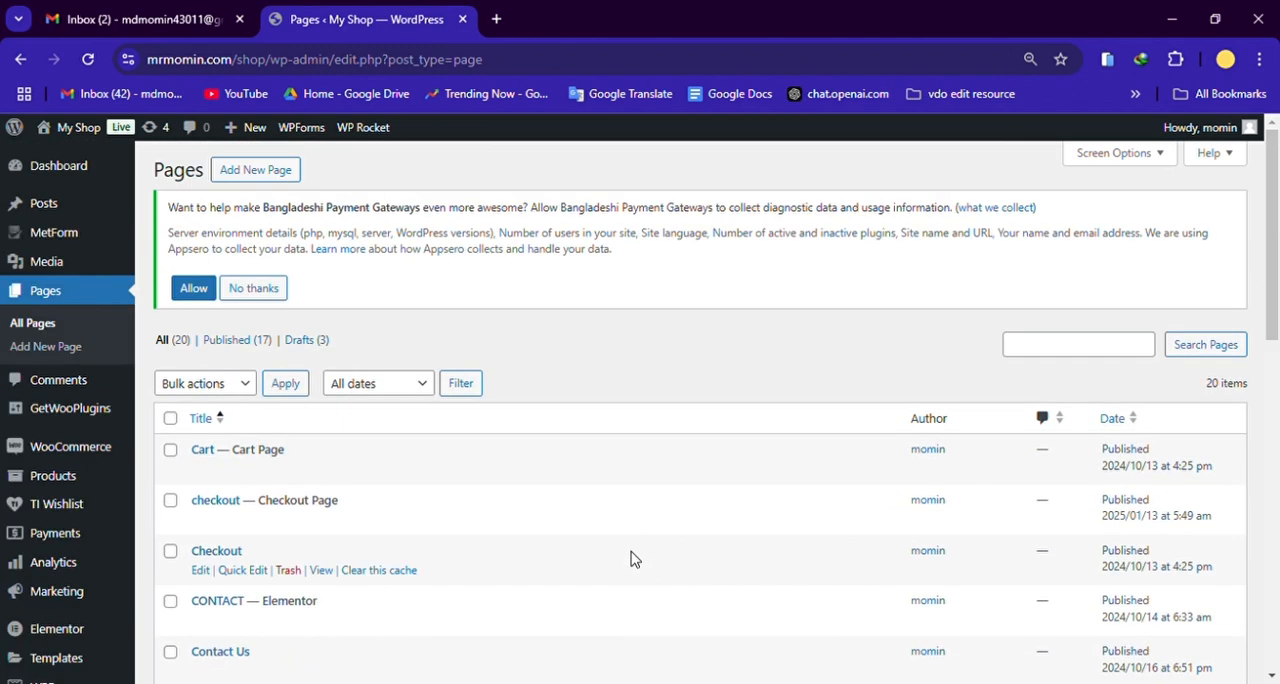
# Step: Open the WP Mail SMTP general settings and examine the license, primary connection and Google / Gmail mailer sections
pyautogui.scroll(-4, 95, 560)
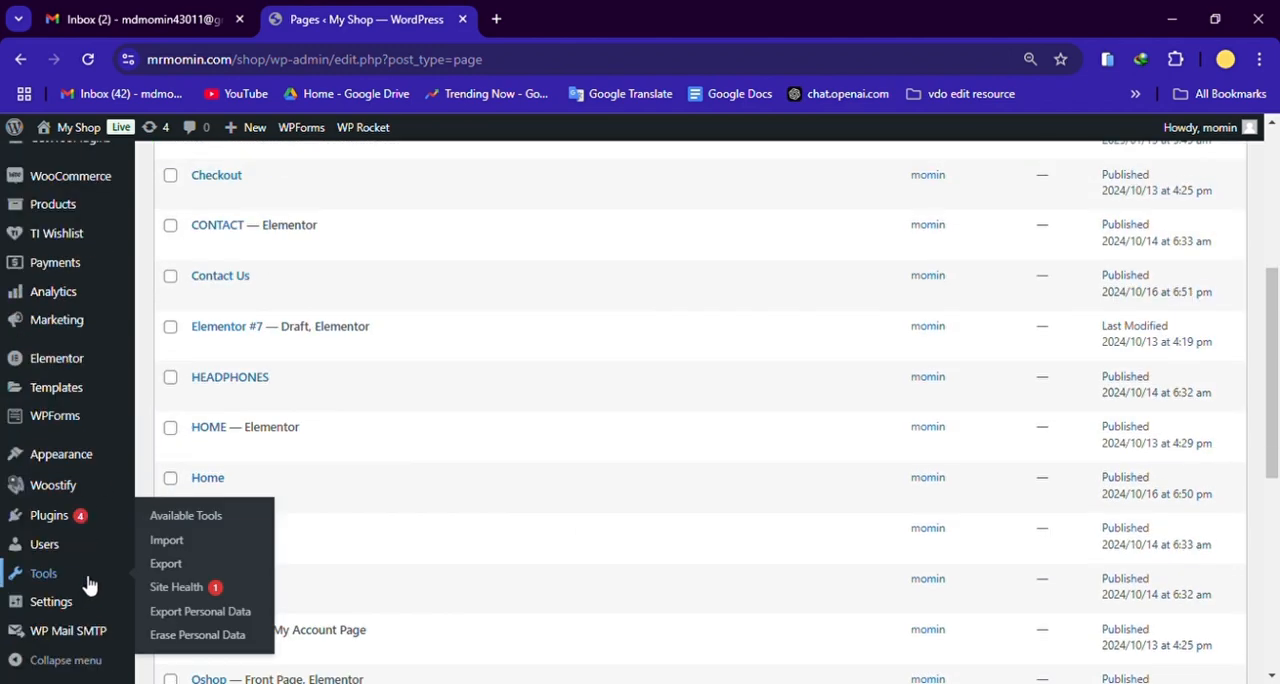
pyautogui.moveTo(68, 636)
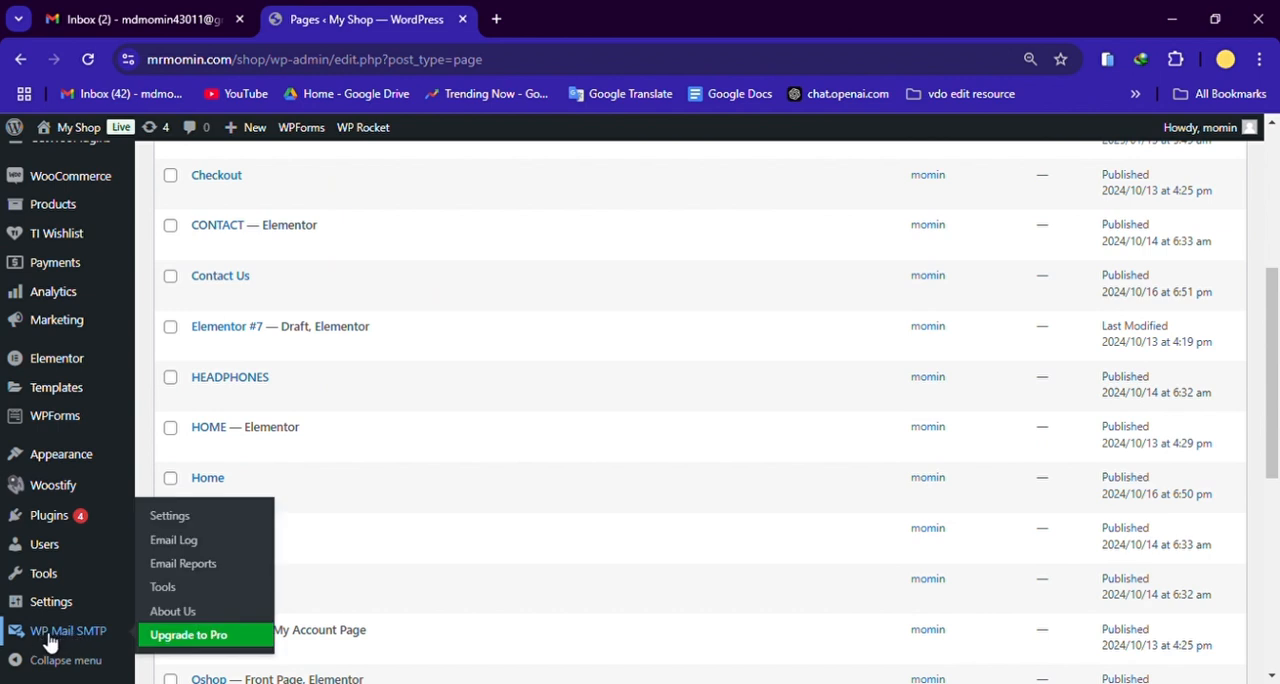
pyautogui.click(215, 564)
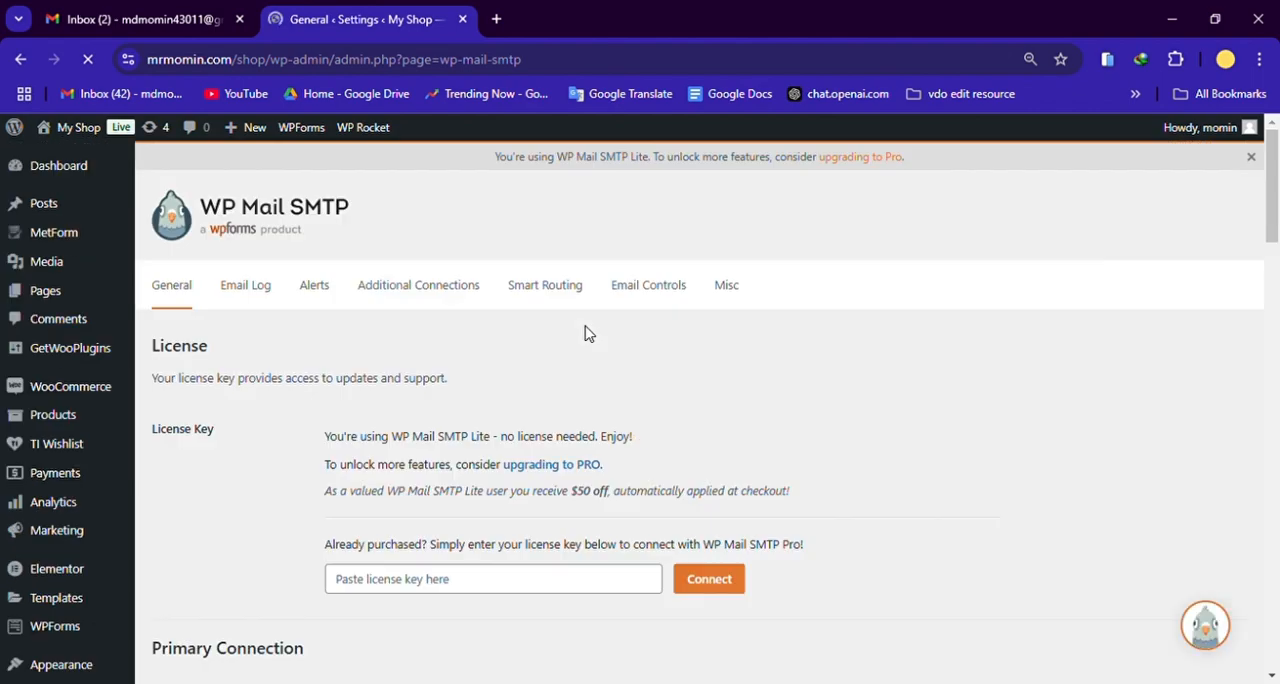
pyautogui.scroll(-10, 588, 333)
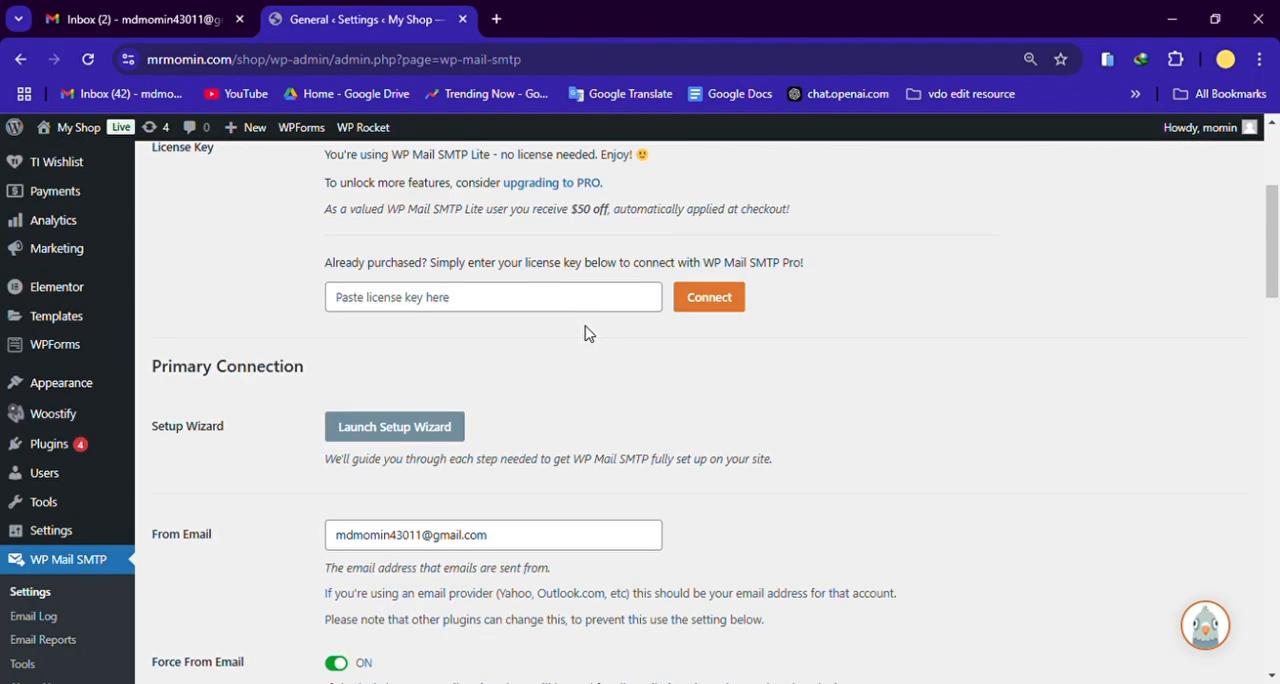
pyautogui.scroll(-8, 417, 436)
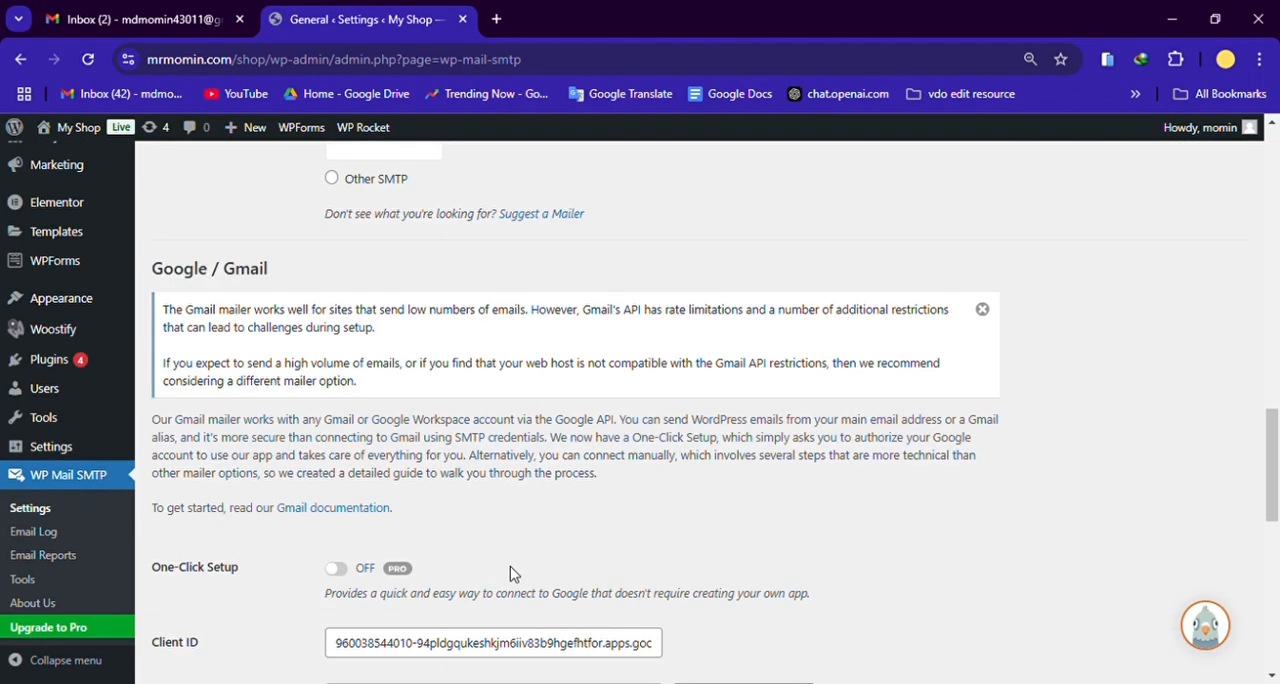
pyautogui.moveTo(1277, 500); pyautogui.dragTo(1276, 150)
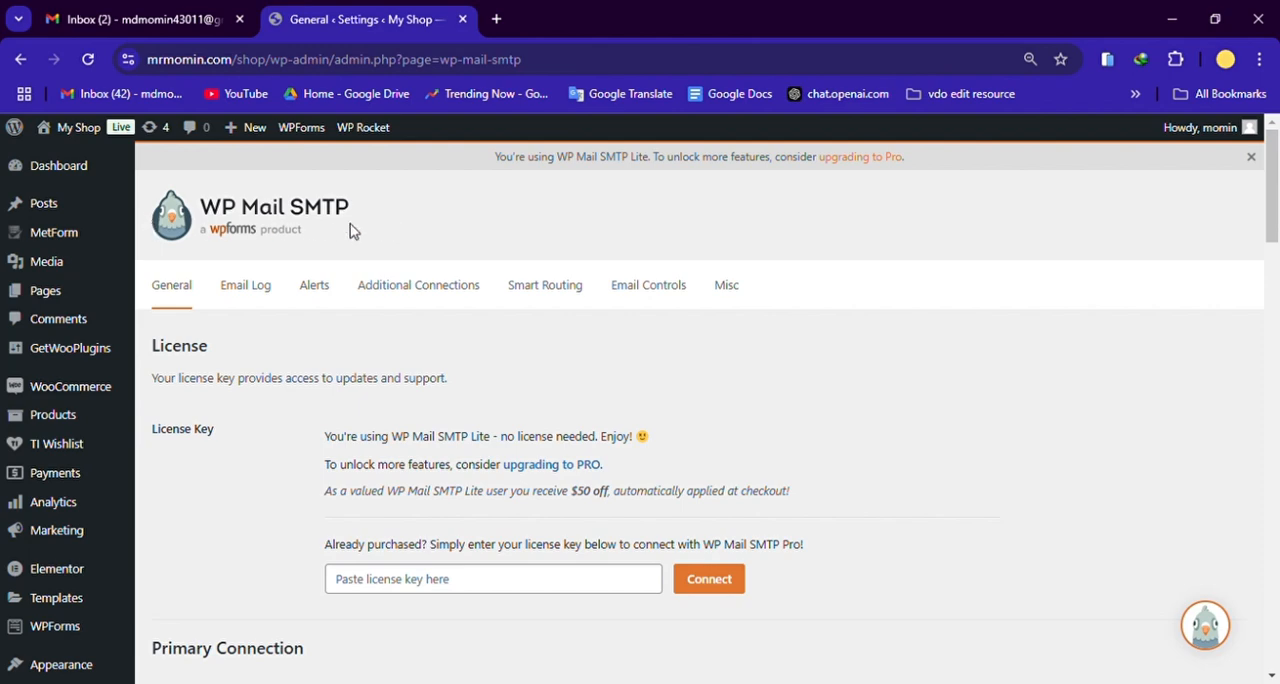
pyautogui.scroll(-1, 1277, 234)
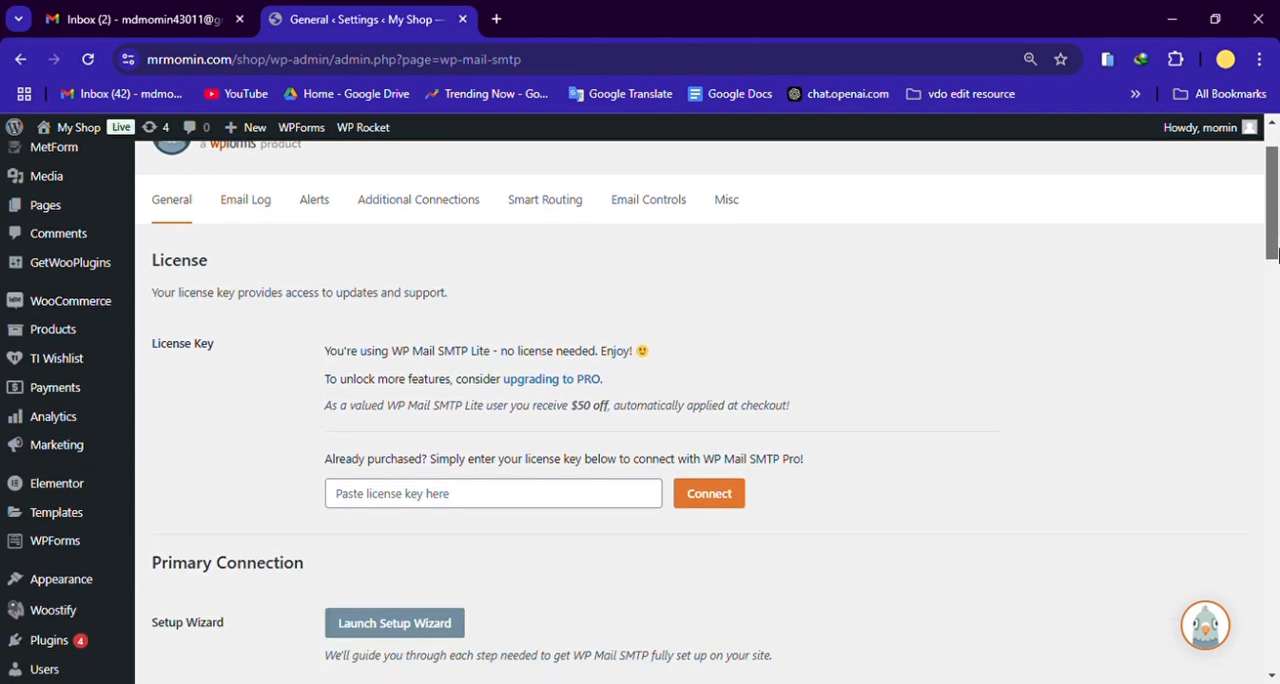
pyautogui.scroll(1, 1277, 234)
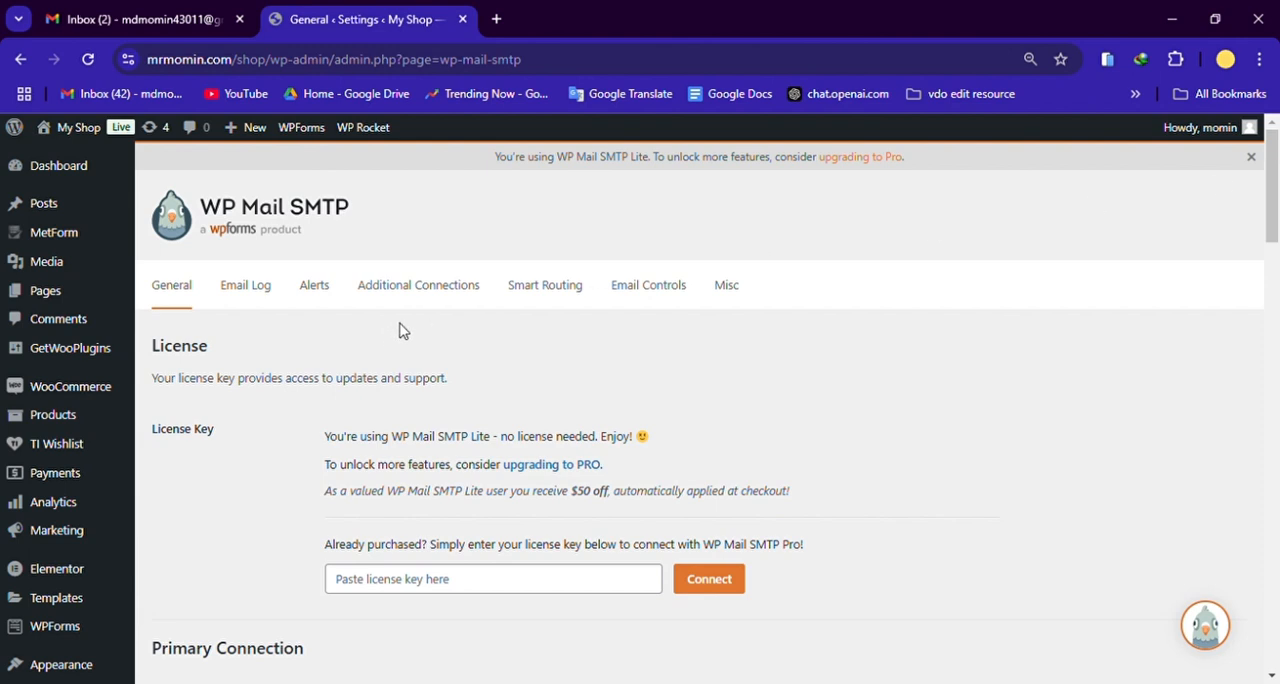
# Step: Visit the My Shop storefront and view the promotional banners on its home page
pyautogui.click(84, 130)
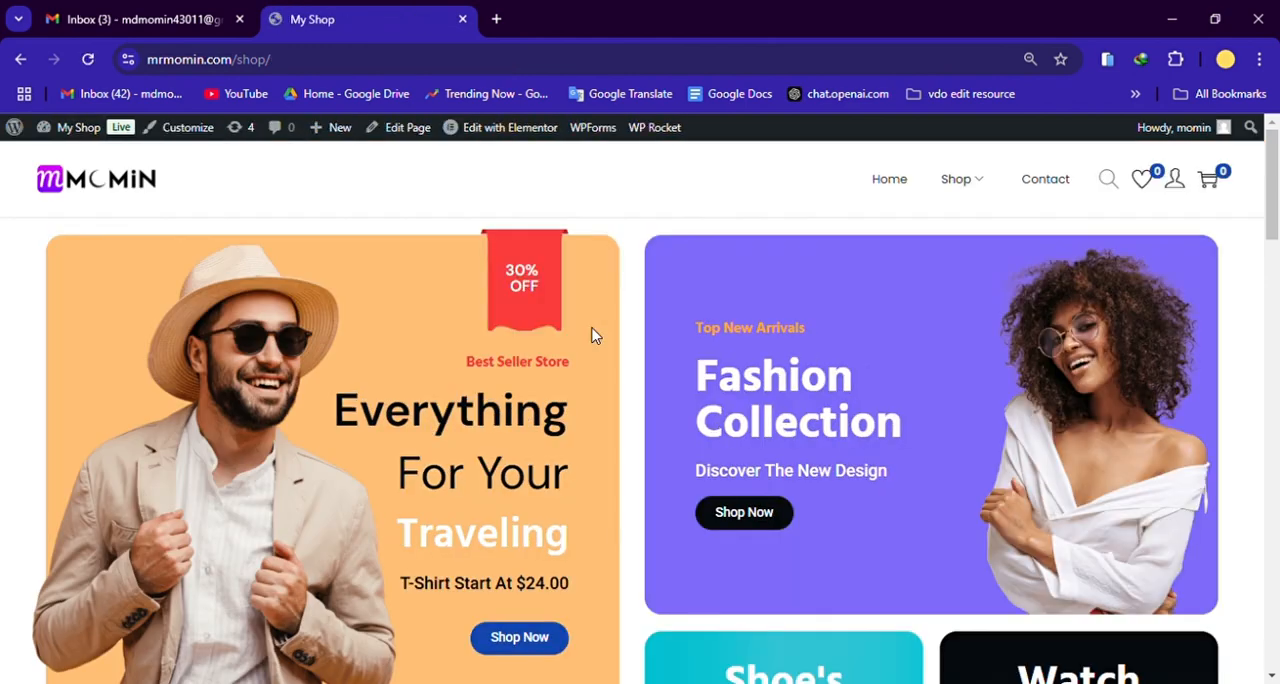
pyautogui.moveTo(1272, 227); pyautogui.dragTo(1277, 178)
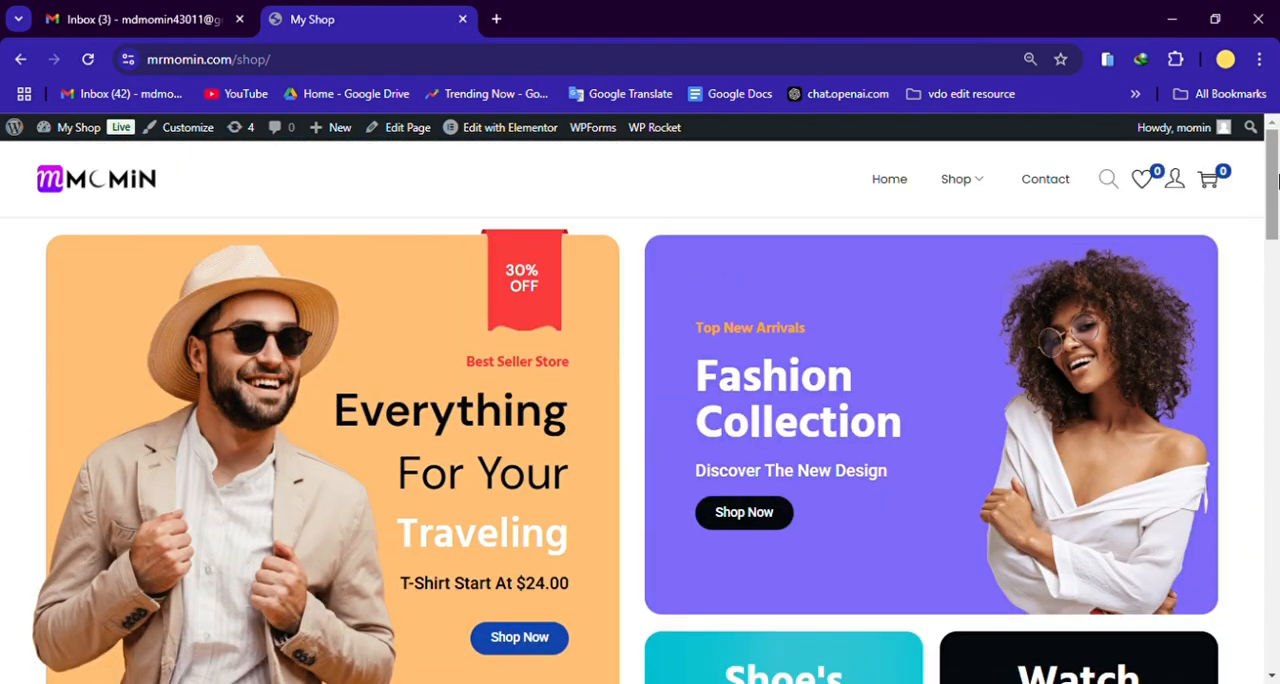